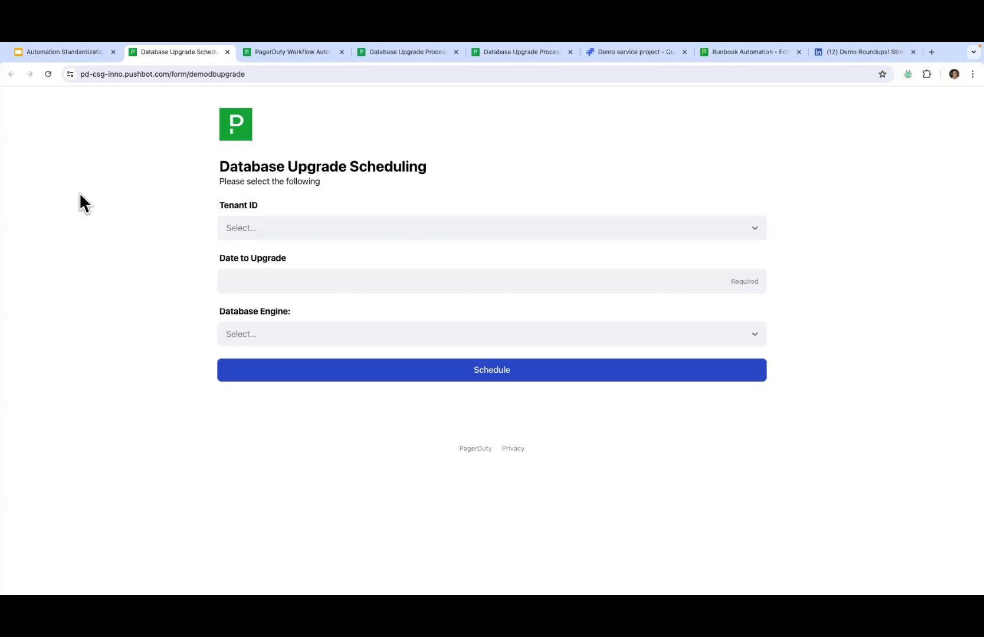
Step: Set the Tenant ID to us-east-1 and the upgrade date to June 20, 2024
left_click(308, 228)
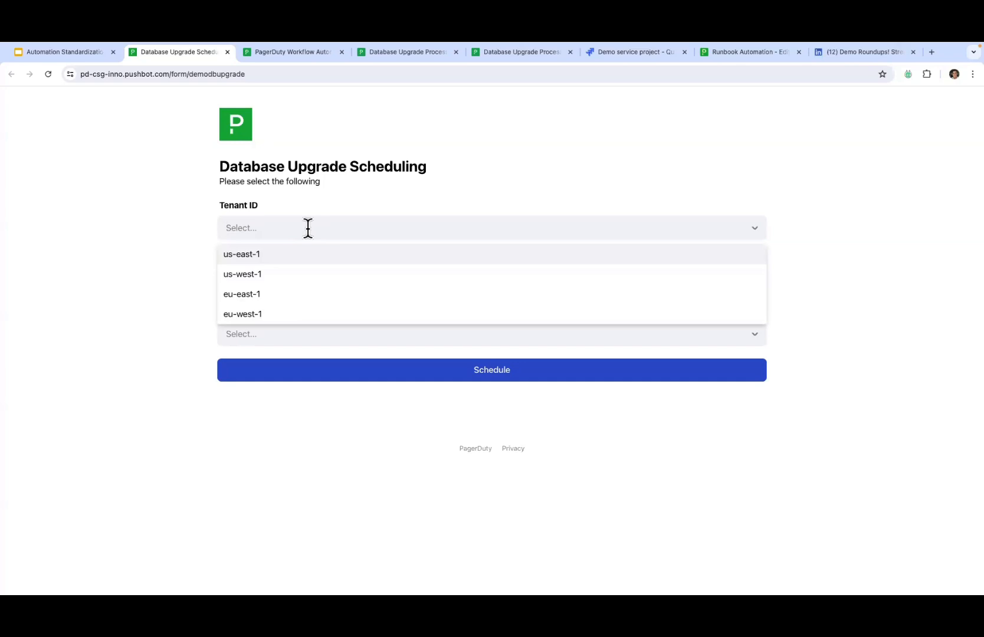
left_click(357, 252)
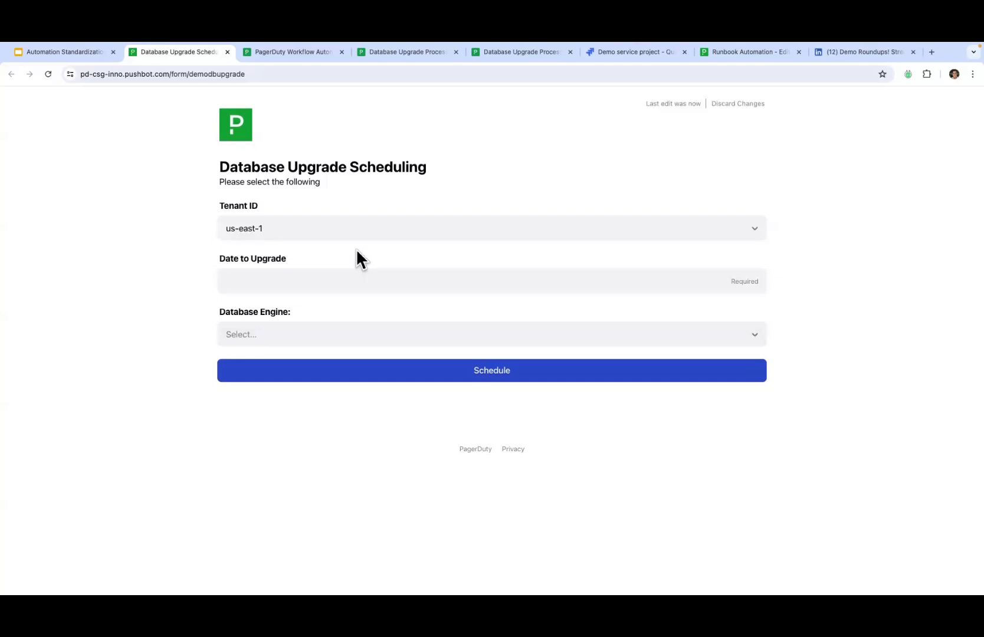
left_click(340, 279)
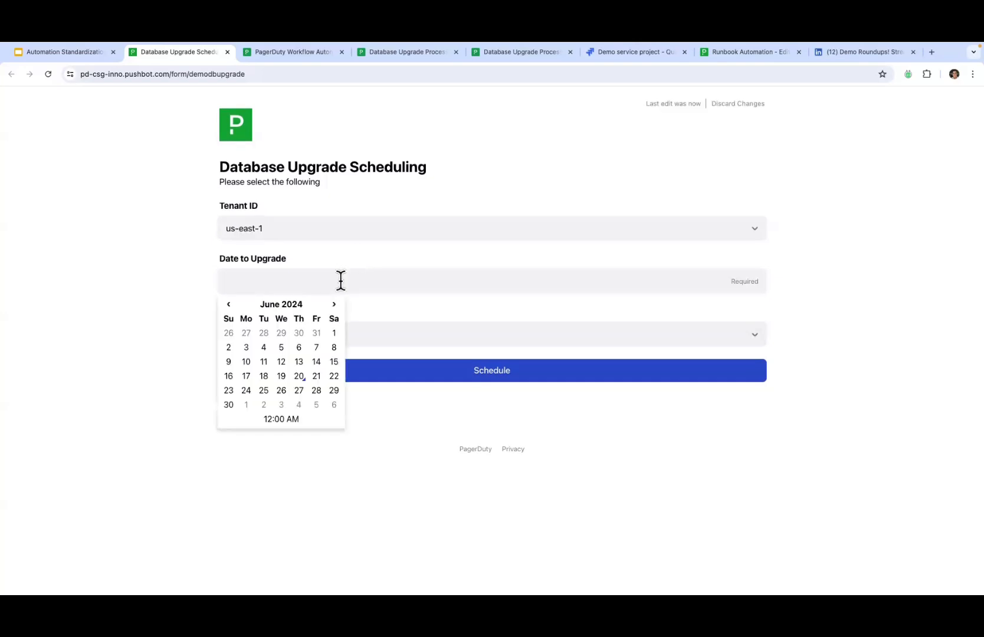
left_click(299, 377)
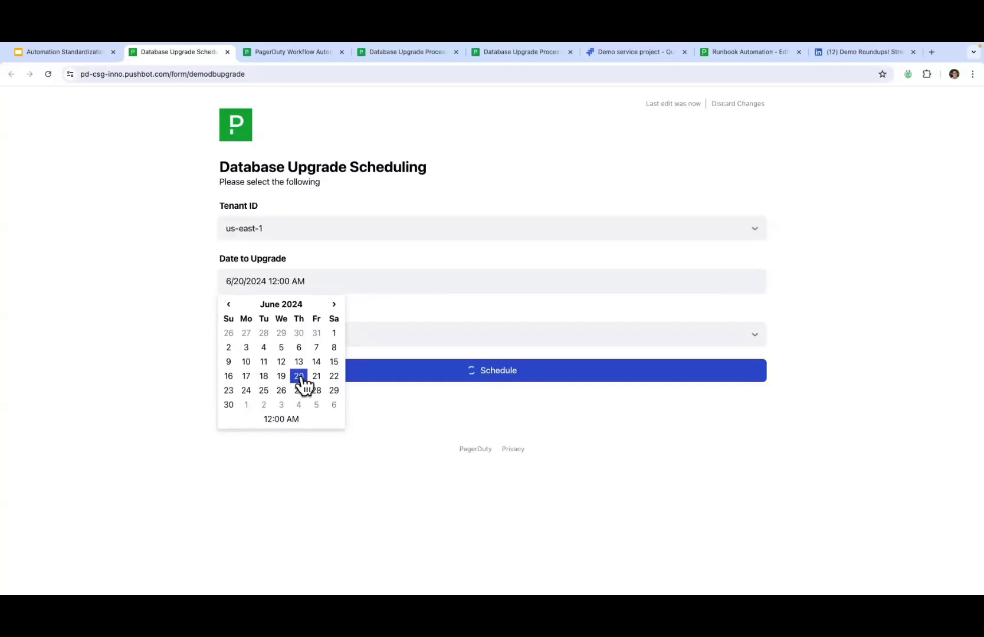
left_click(70, 282)
Step: Select MySQL as the database engine with version 8.0.33
left_click(280, 335)
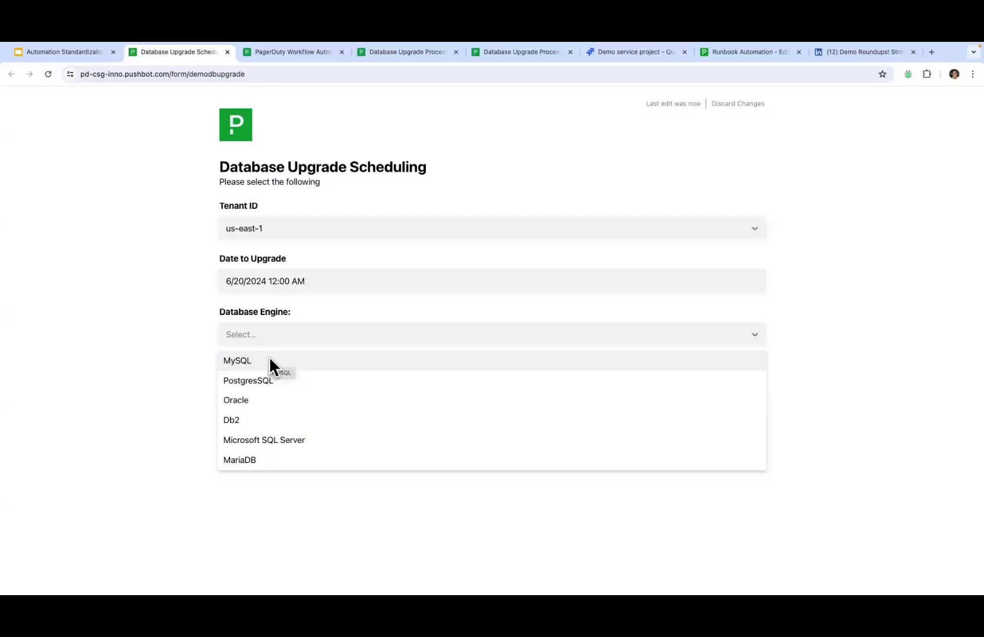
left_click(270, 360)
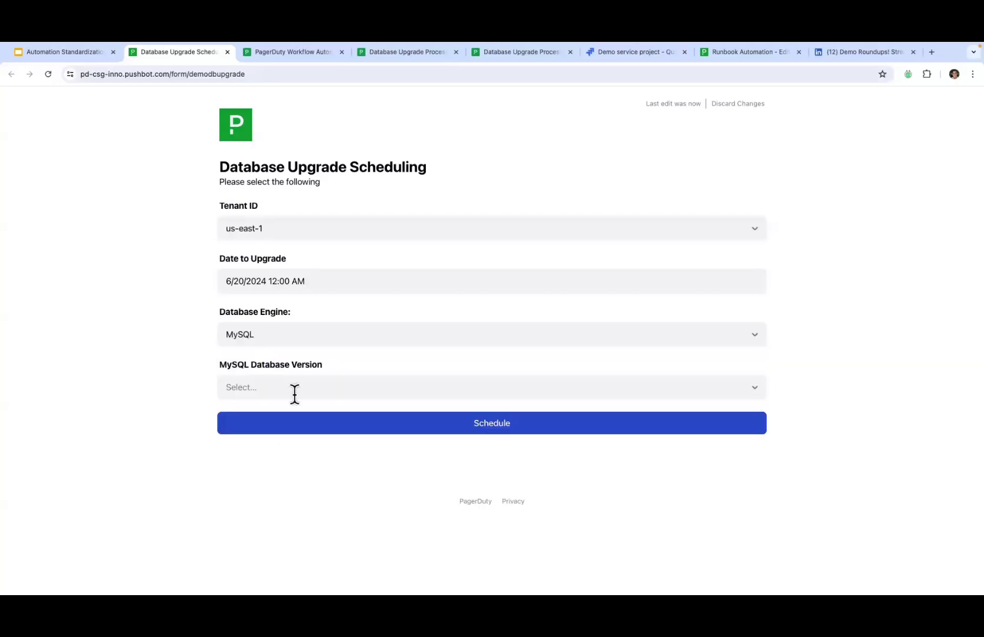
left_click(342, 389)
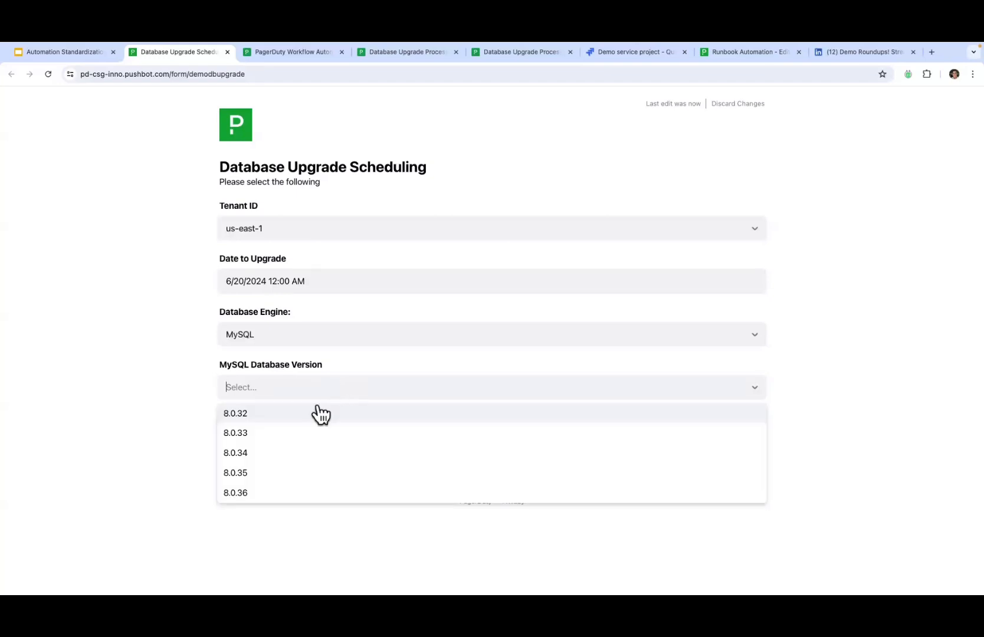
left_click(283, 437)
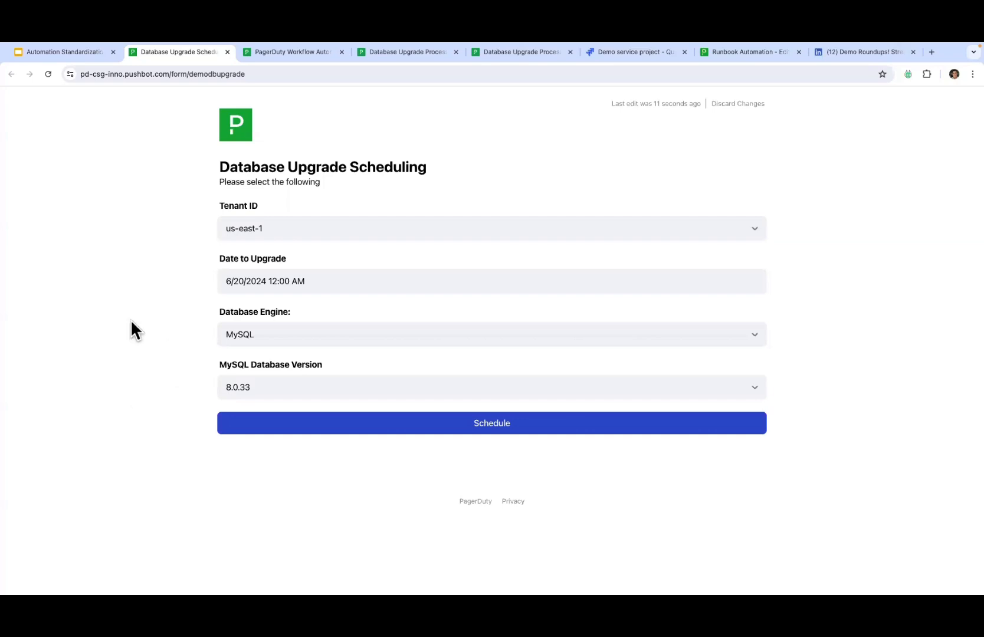
Step: In the Database Upgrade Process editor, review the Web Form trigger settings, then bring up the trigger catalog
left_click(318, 59)
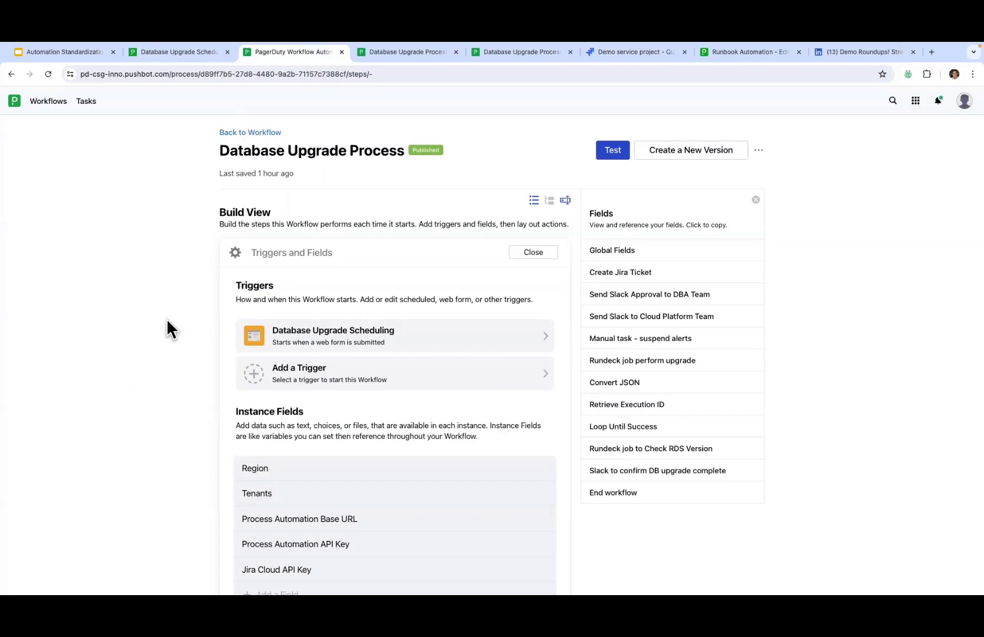
scroll(166, 318, "down", 3)
scroll(166, 318, "up", 1)
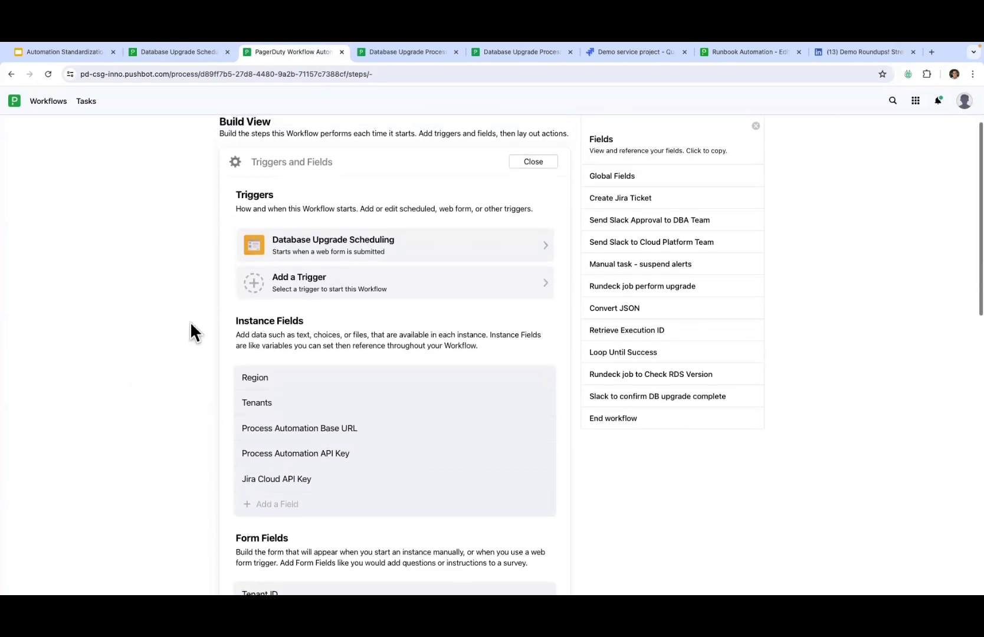
left_click(308, 239)
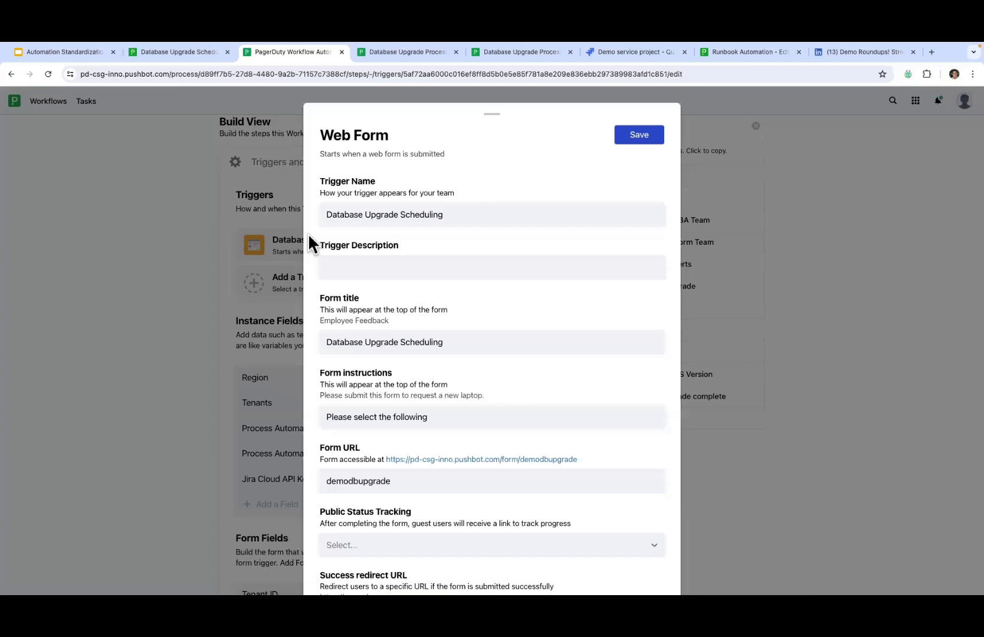
scroll(364, 378, "down", 2)
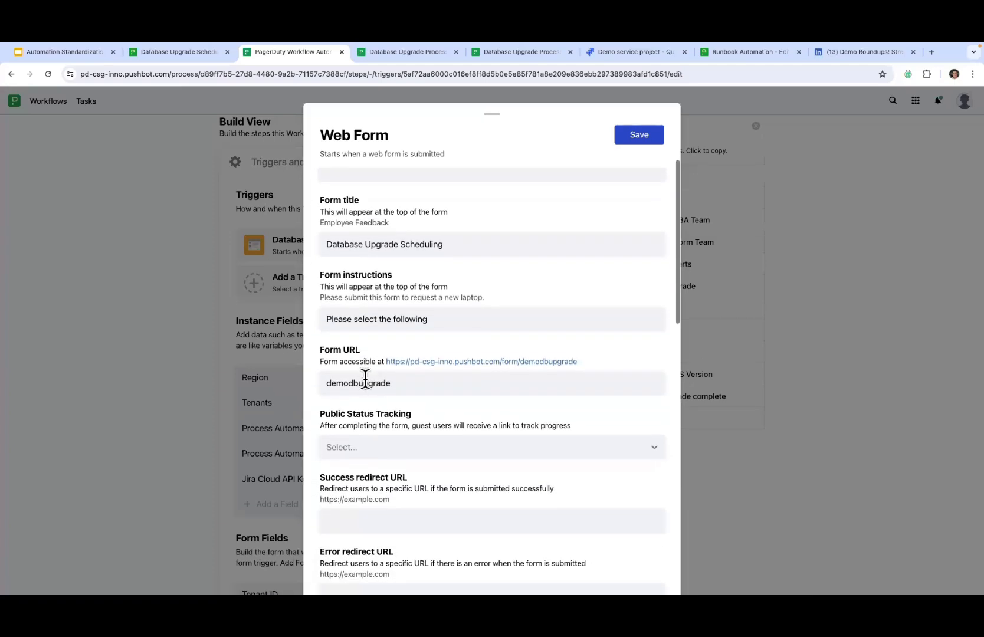
left_click(267, 381)
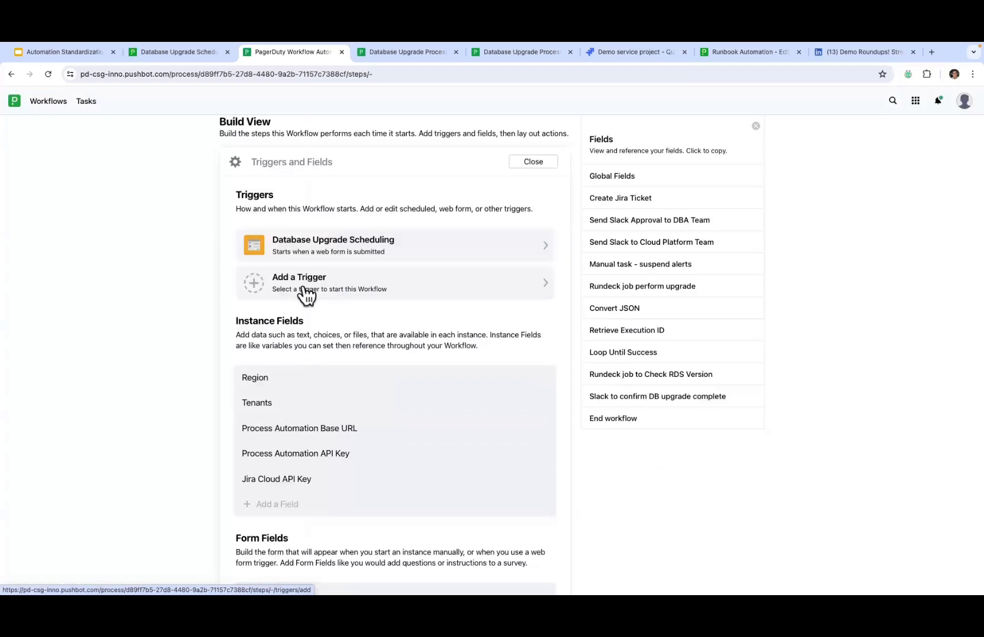
left_click(306, 289)
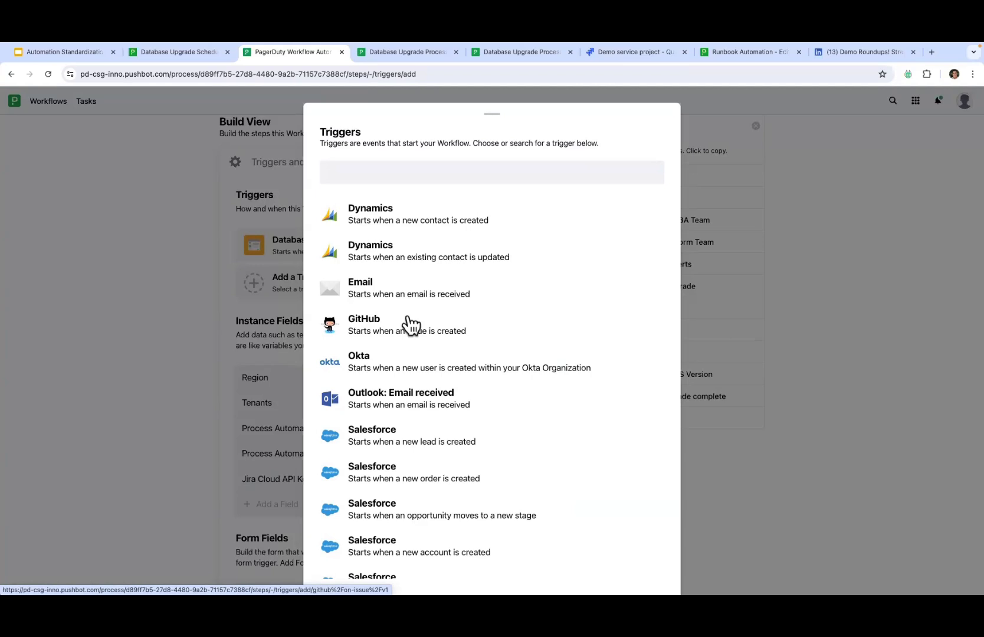
scroll(412, 324, "down", 3)
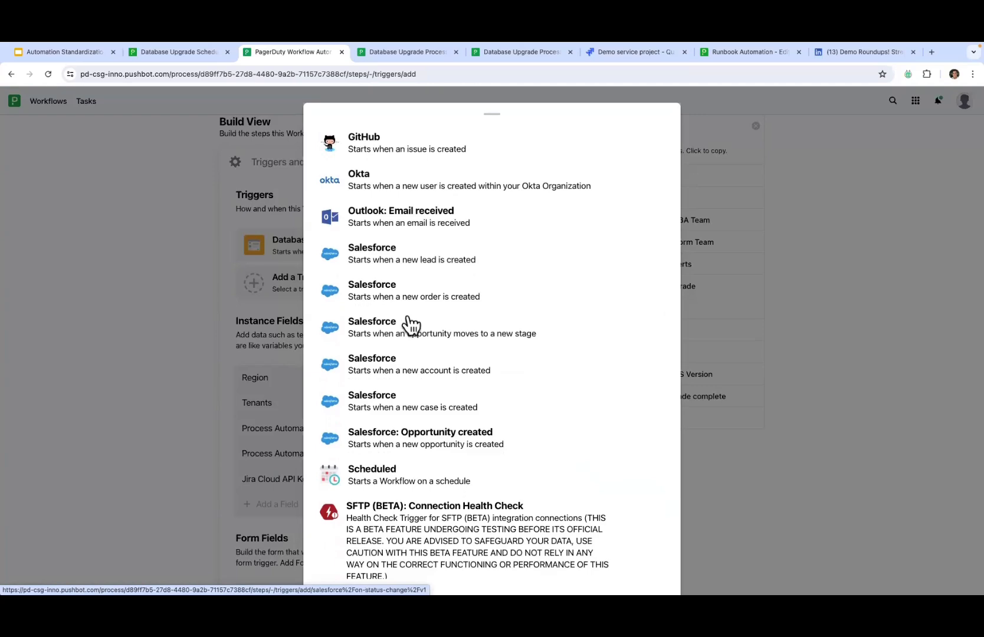
left_click(148, 309)
scroll(149, 309, "down", 2)
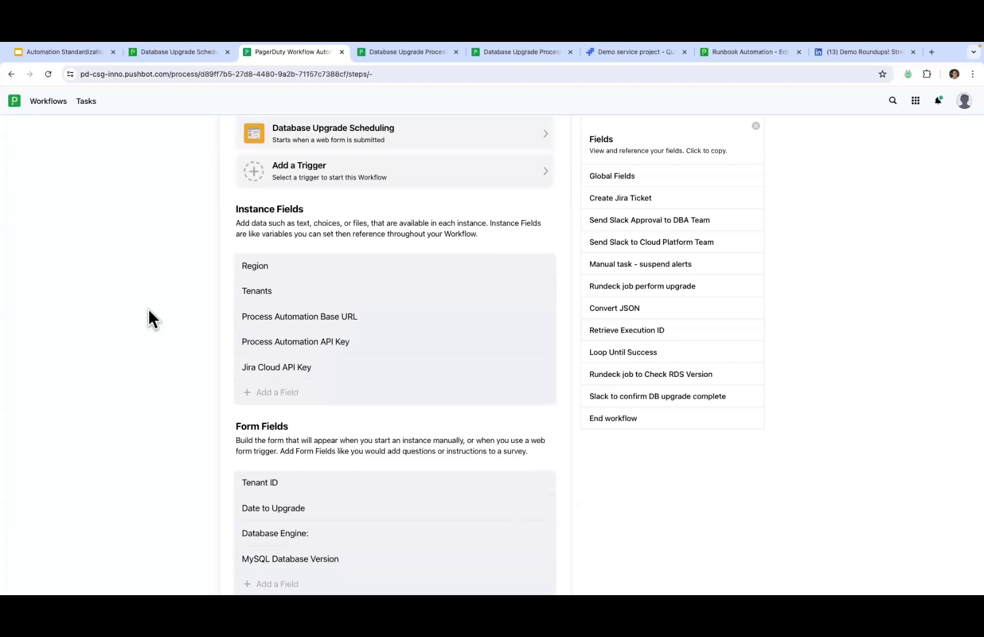
scroll(148, 308, "down", 2)
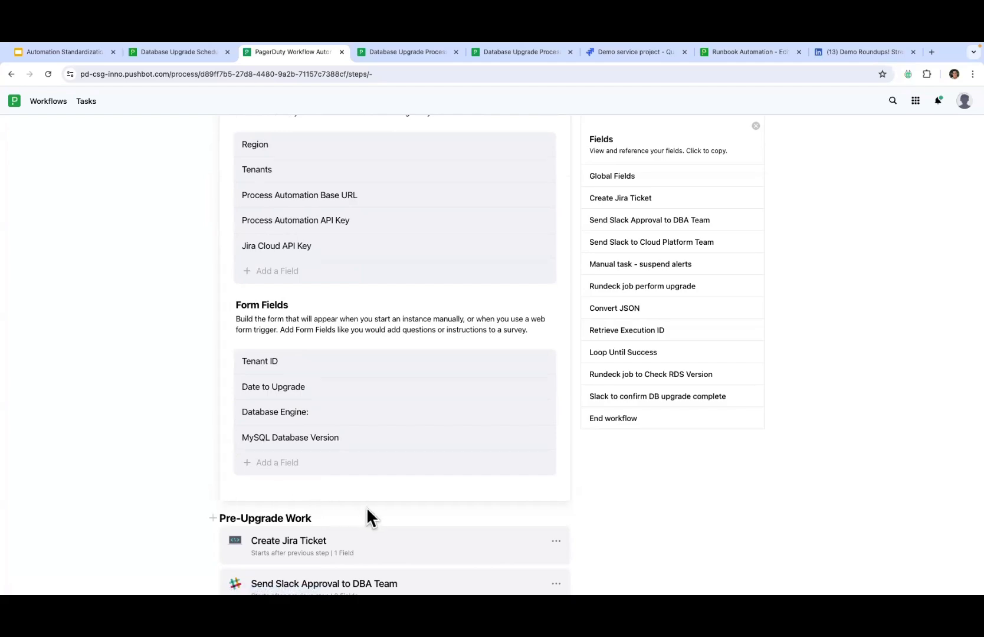
Step: Create a new form field with the display name Email
left_click(298, 472)
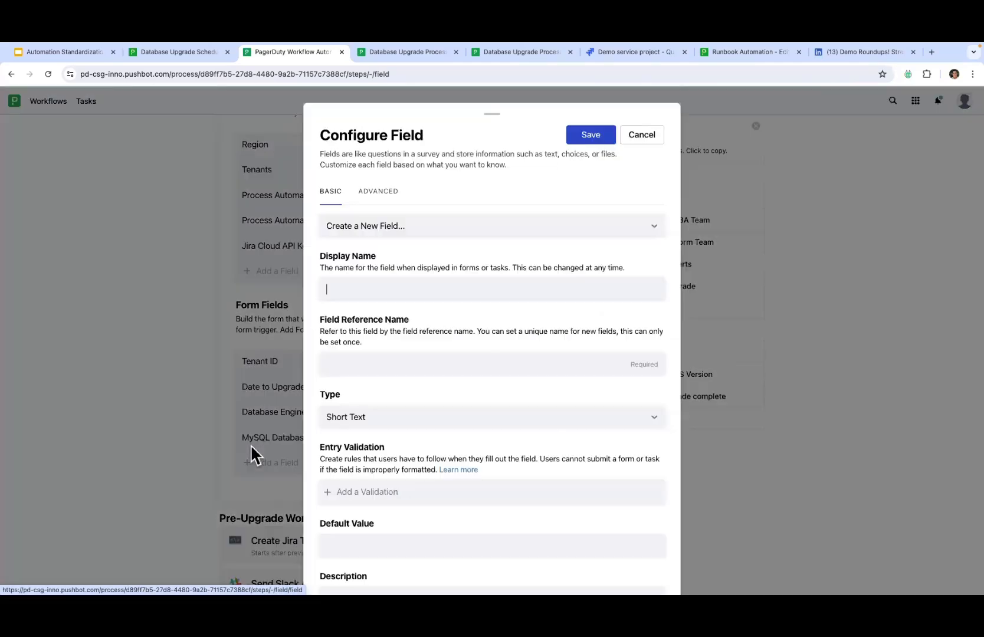
left_click(382, 234)
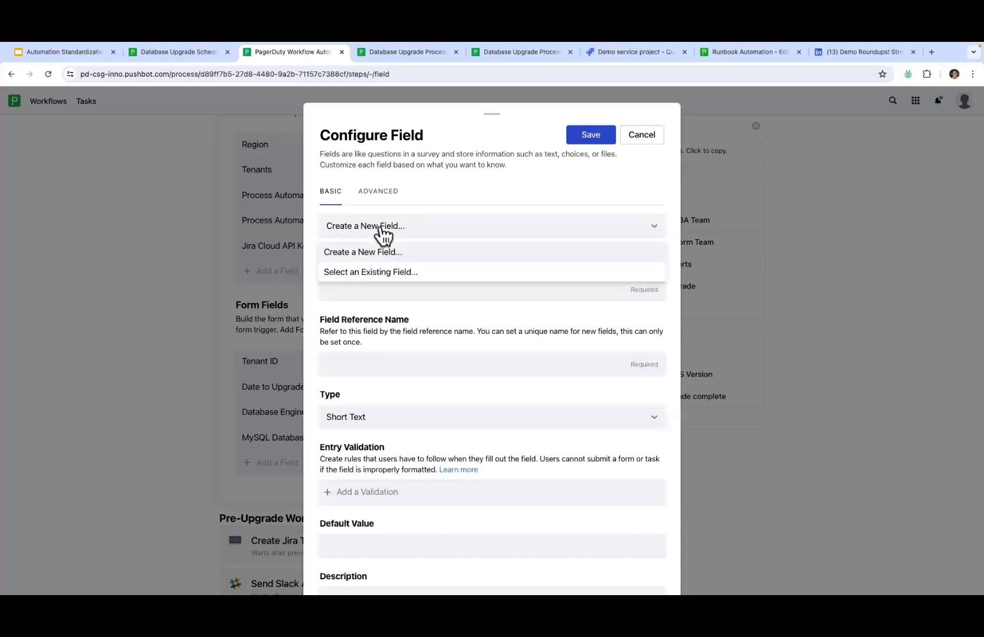
left_click(367, 254)
left_click(350, 284)
type("Email")
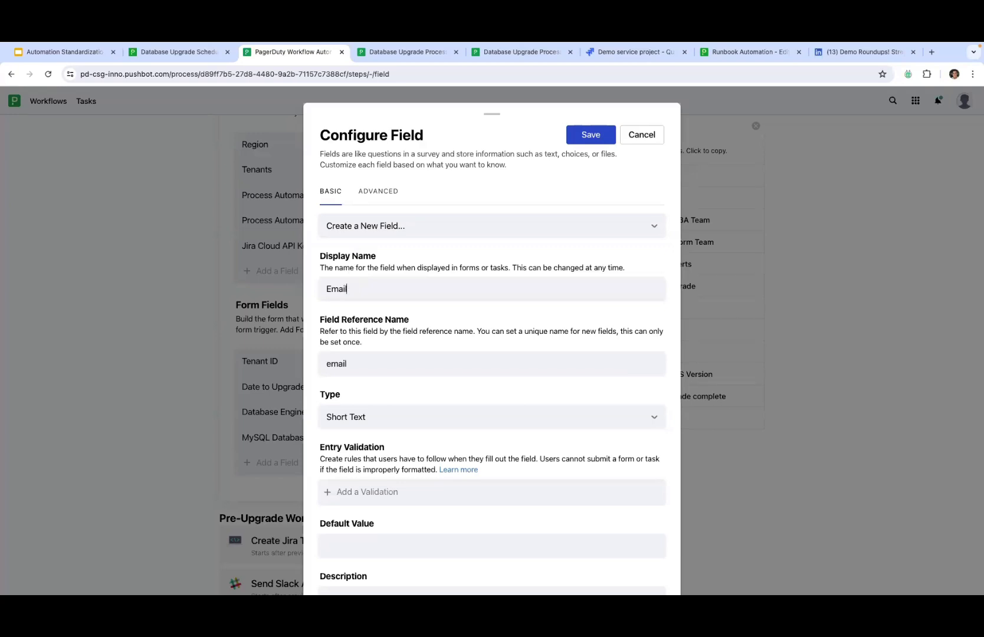
Step: Set the Email field's type to Email, mark it required, and save it
scroll(361, 342, "down", 2)
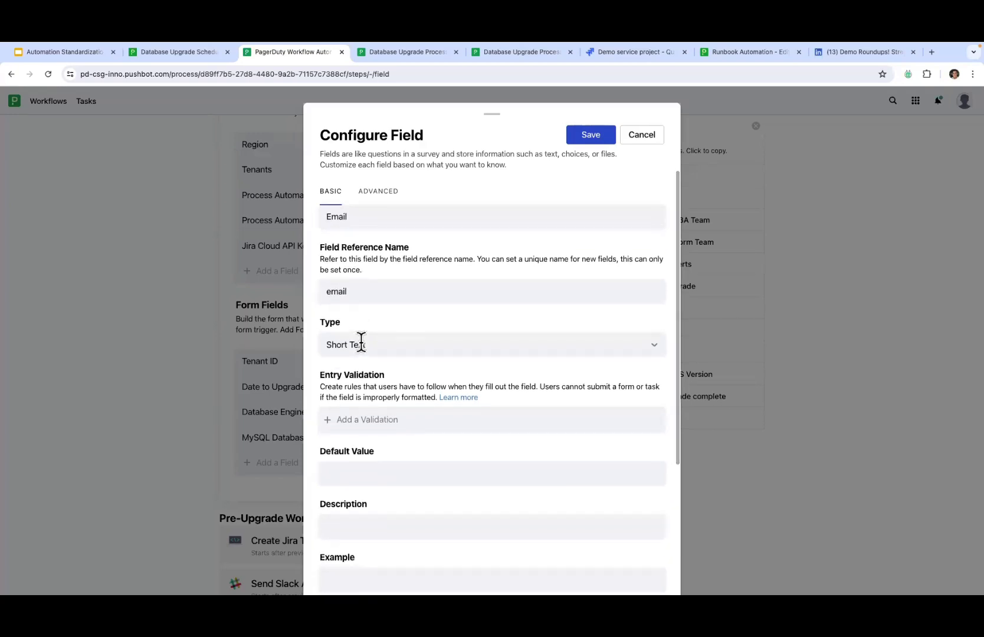
left_click(360, 343)
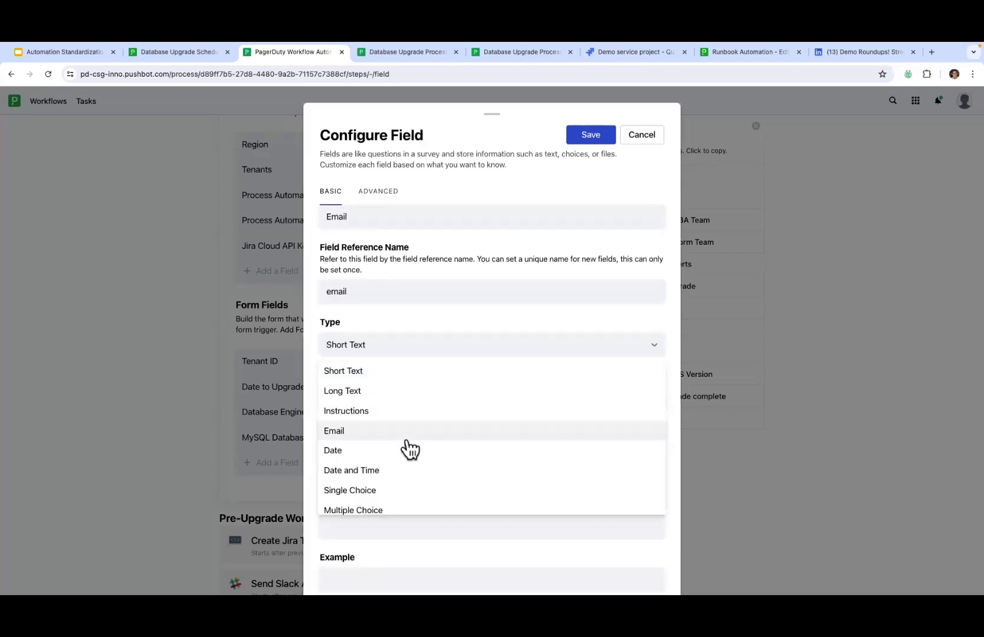
scroll(411, 440, "down", 3)
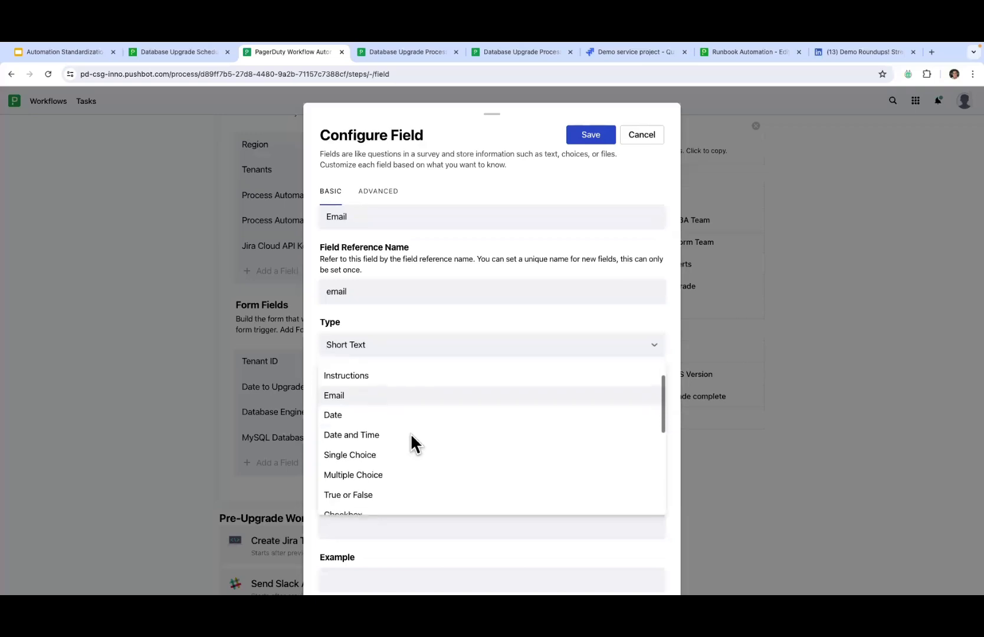
scroll(412, 436, "down", 2)
scroll(412, 435, "down", 2)
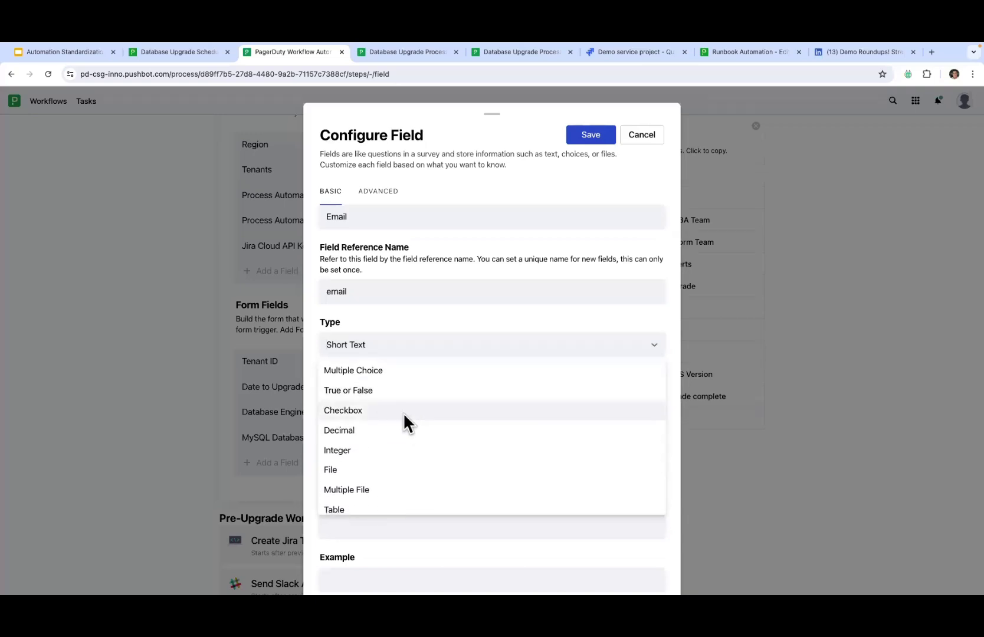
scroll(403, 414, "down", 2)
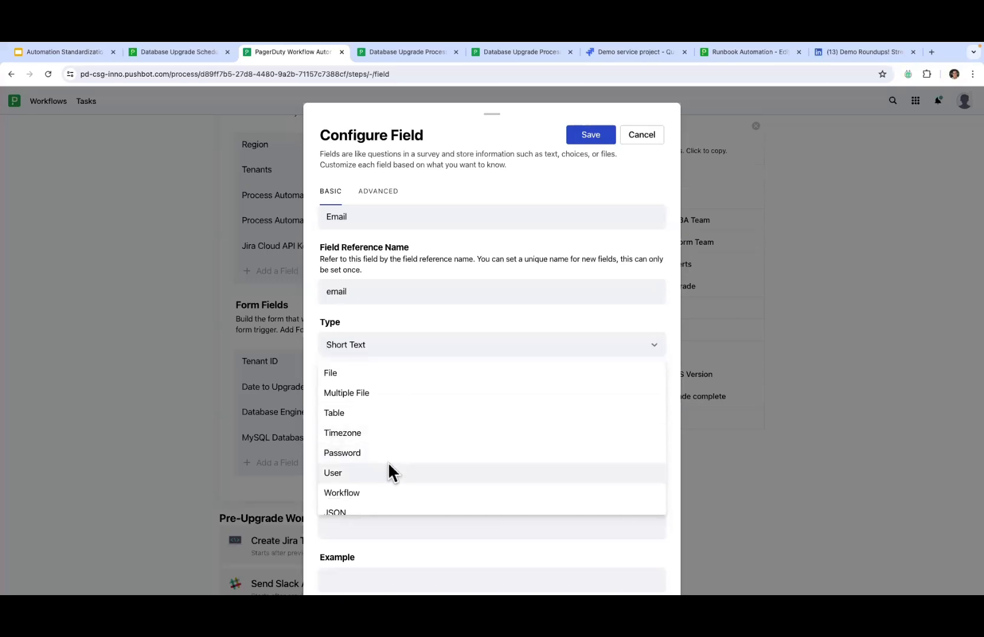
scroll(403, 428, "up", 4)
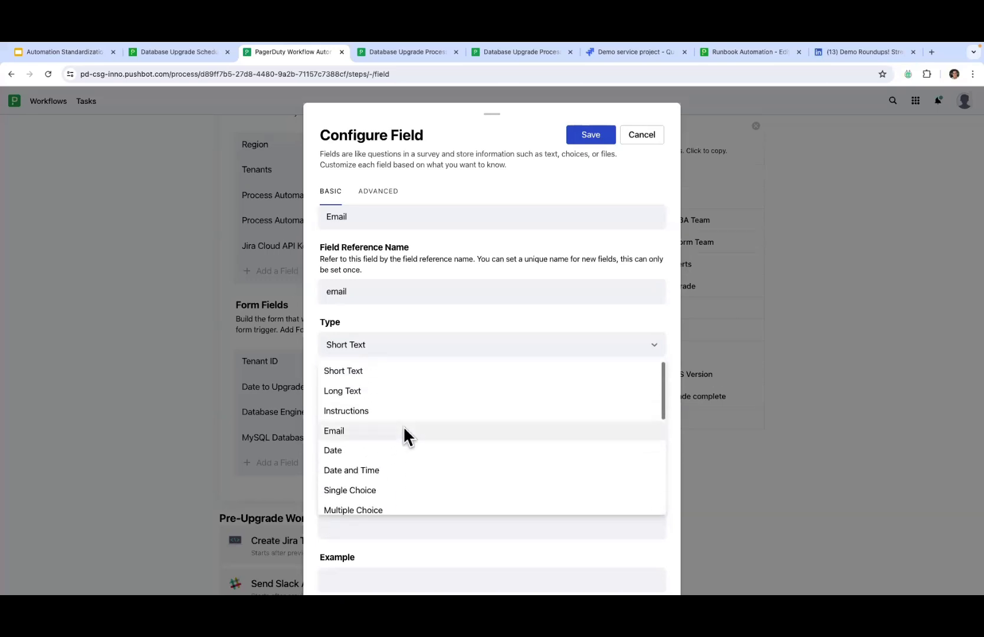
left_click(400, 428)
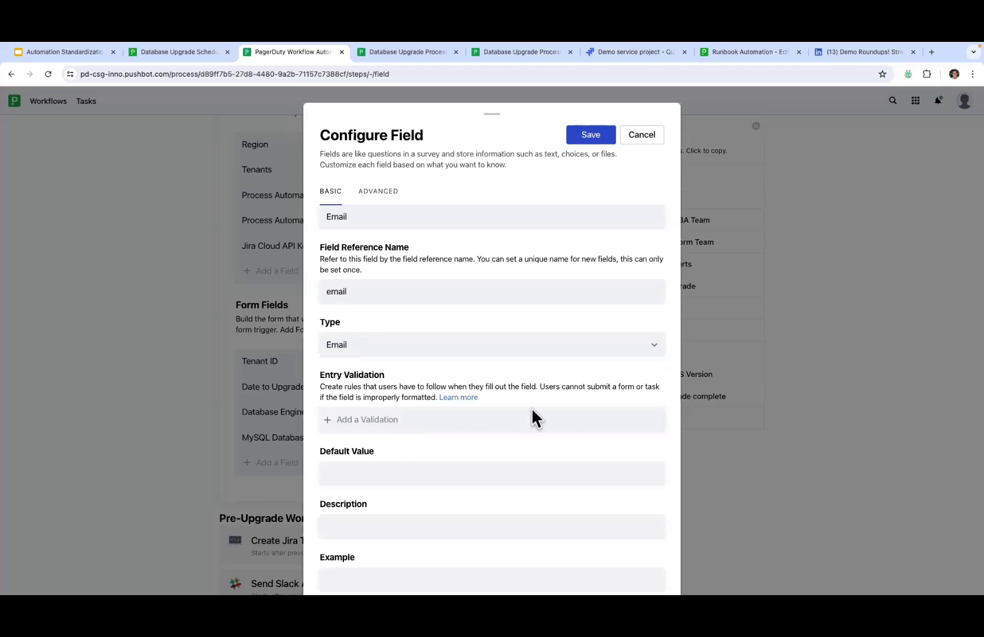
scroll(544, 449, "down", 5)
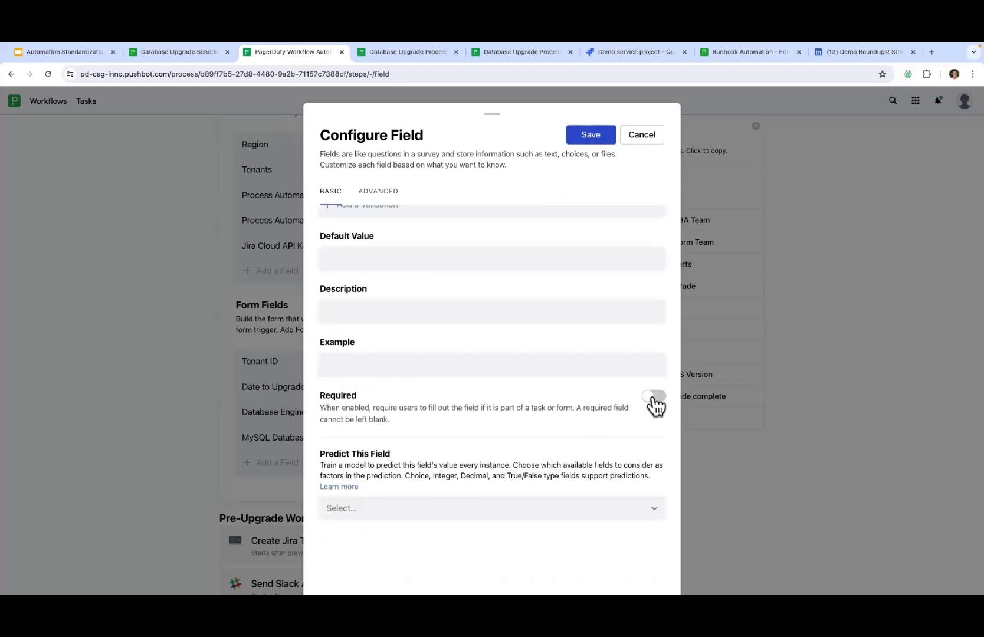
left_click(653, 397)
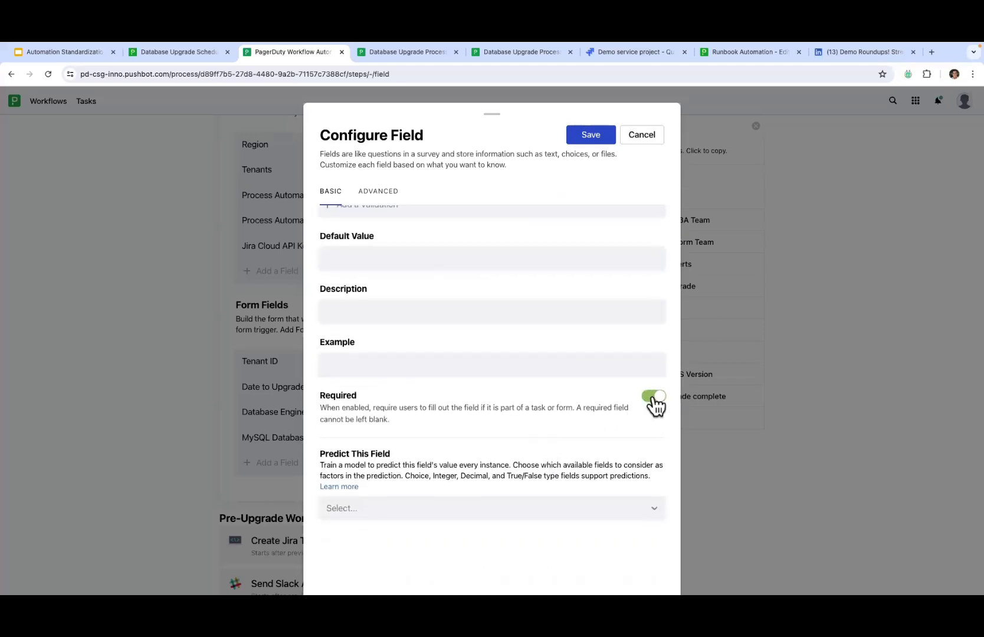
left_click(592, 136)
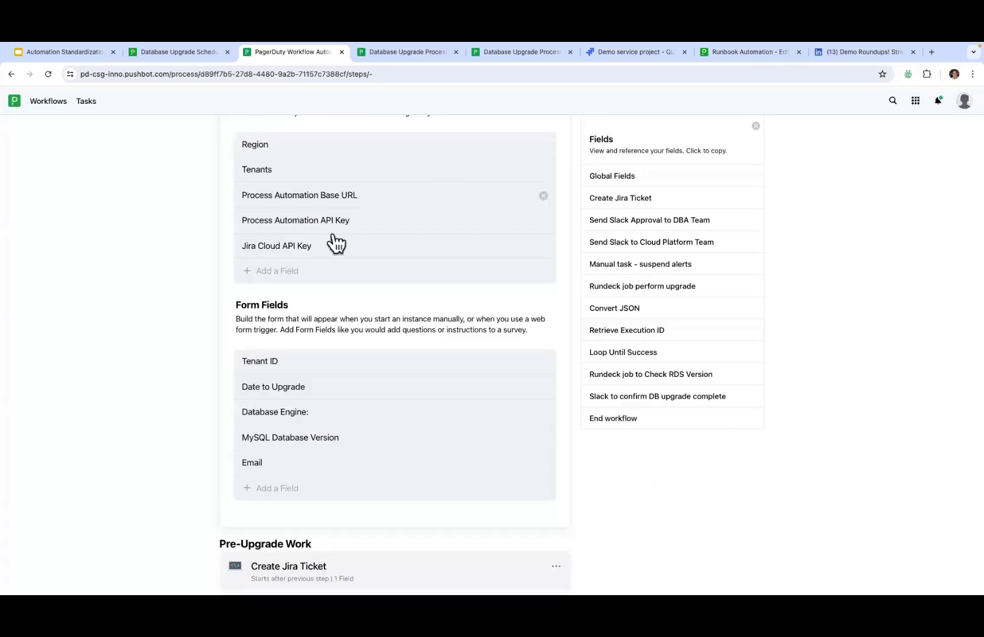
left_click(601, 177)
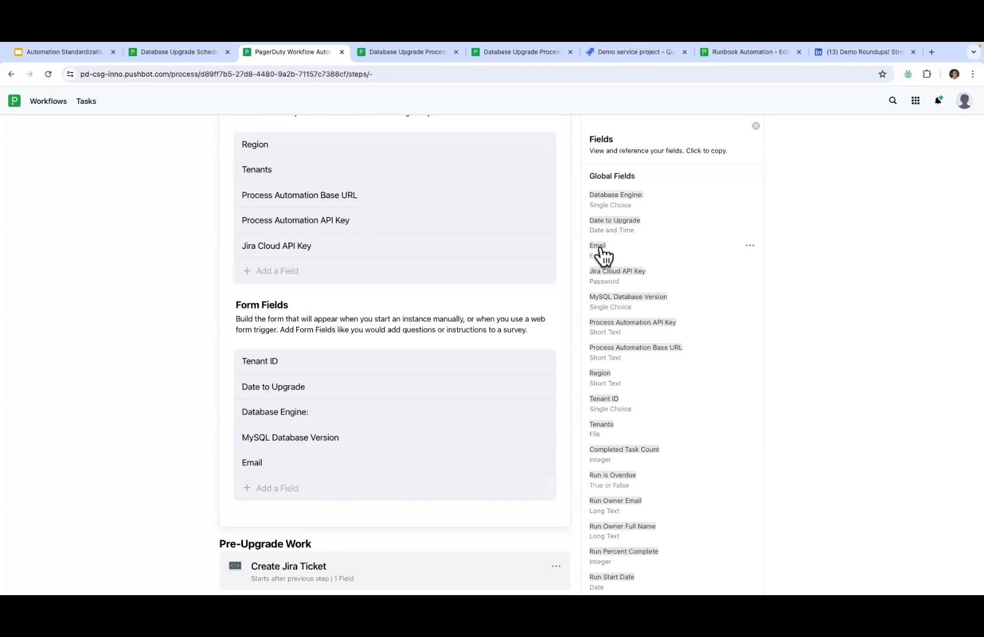
left_click(600, 250)
scroll(287, 328, "down", 4)
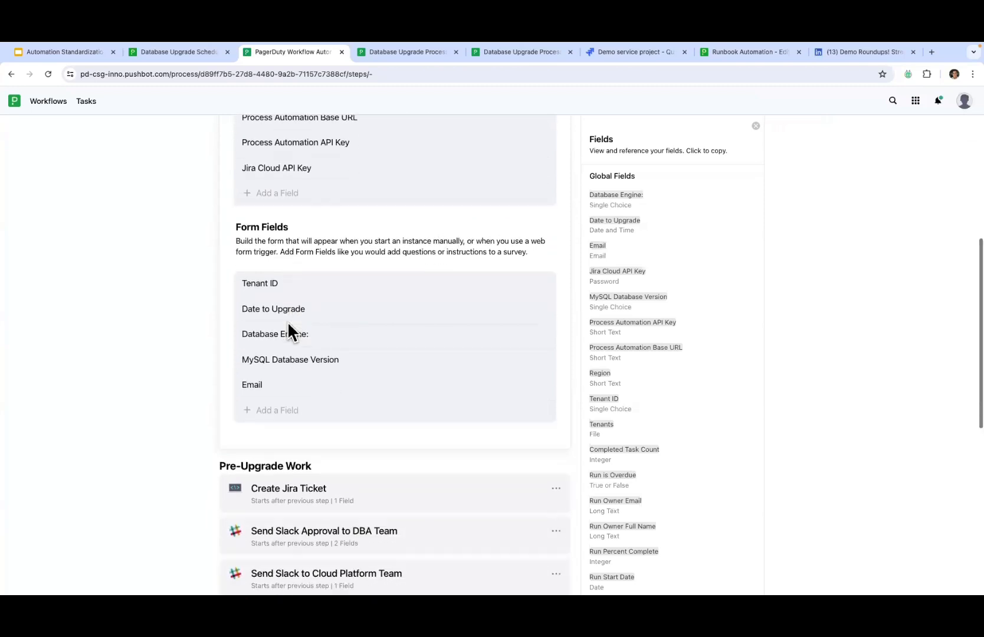
scroll(288, 324, "down", 3)
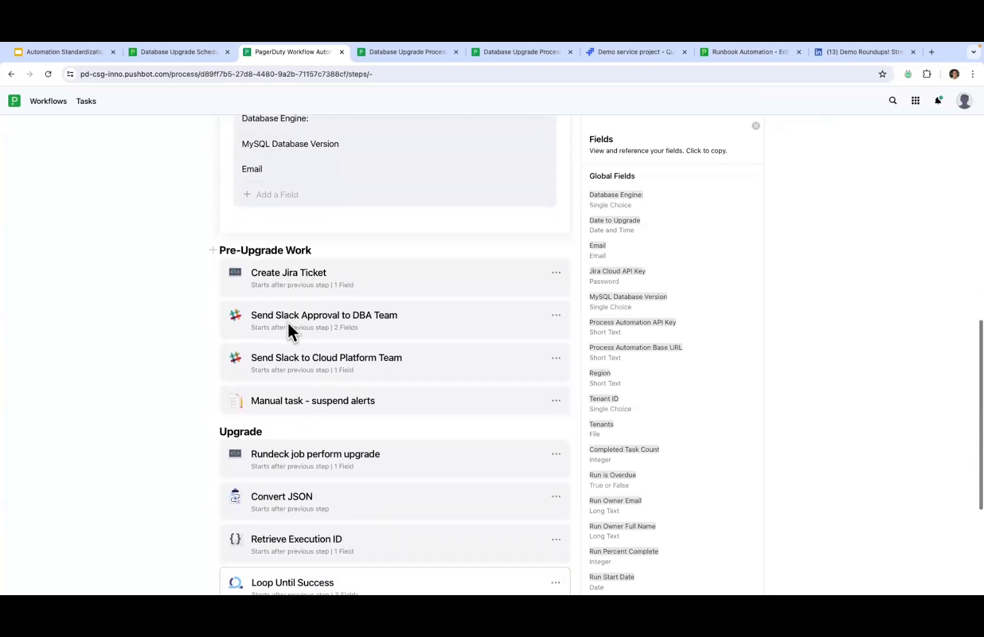
scroll(155, 233, "down", 1)
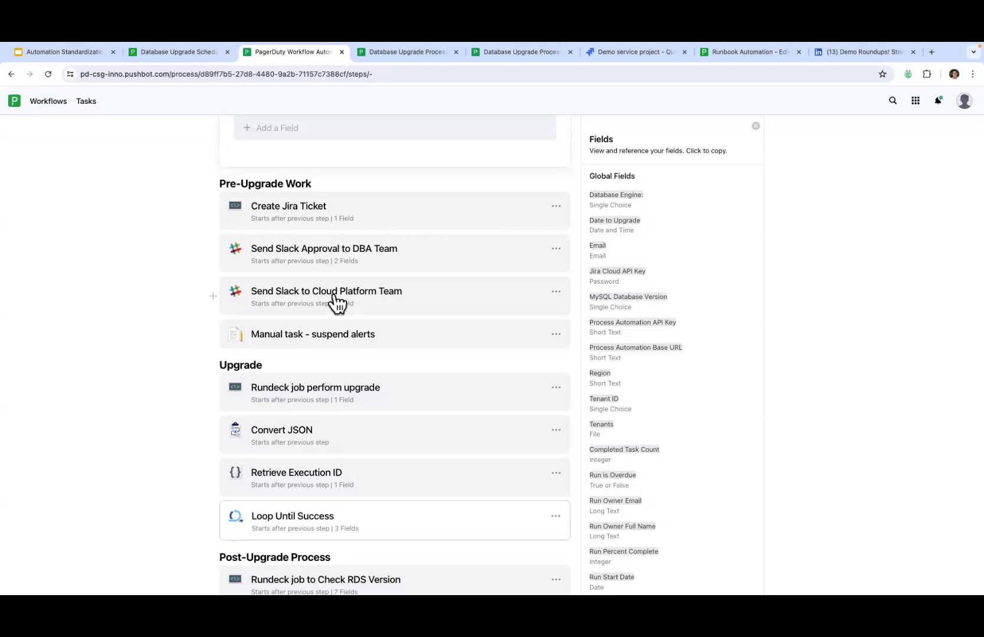
Step: Add an action step named Send Confirmation Email after the Cloud Platform Slack step
left_click(213, 297)
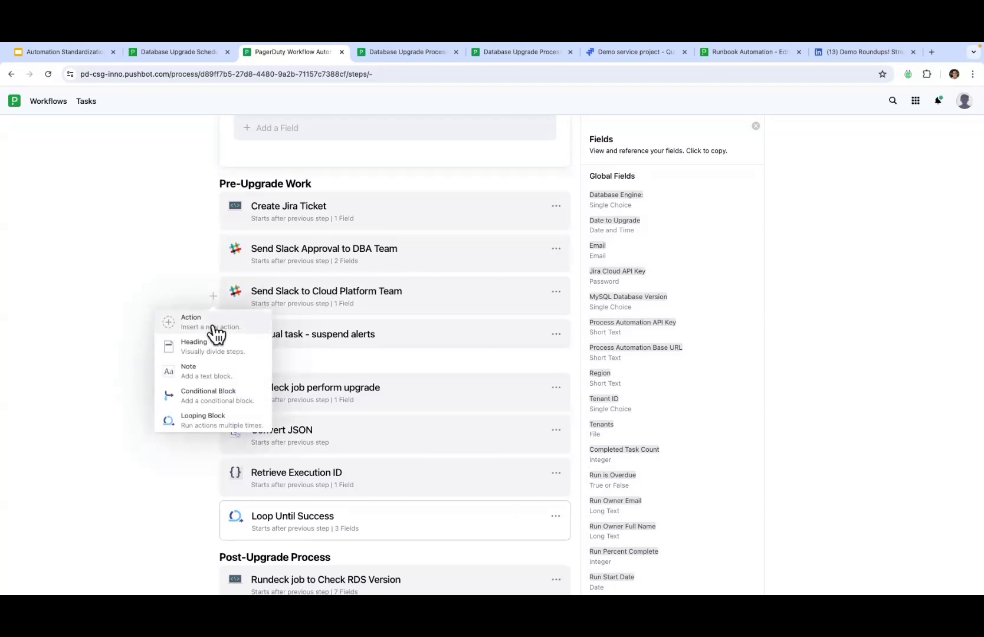
left_click(215, 325)
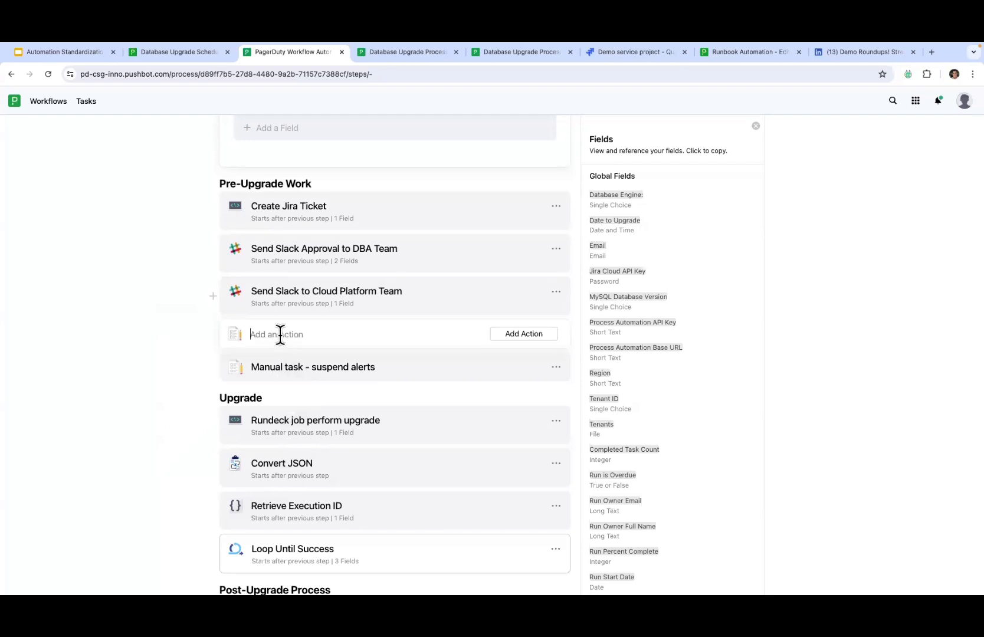
type("Send COnfi")
key("BackSpace")
key("BackSpace")
key("BackSpace")
key("BackSpace")
type("onfirmation Email")
left_click(512, 335)
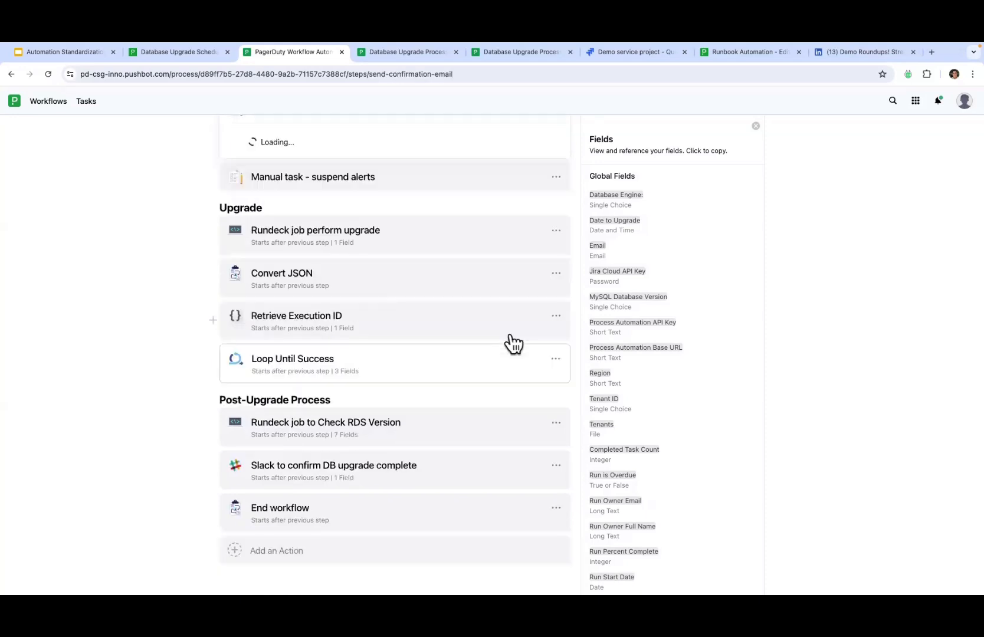
Step: Bring up the Action Type choices for the new step
scroll(236, 272, "up", 5)
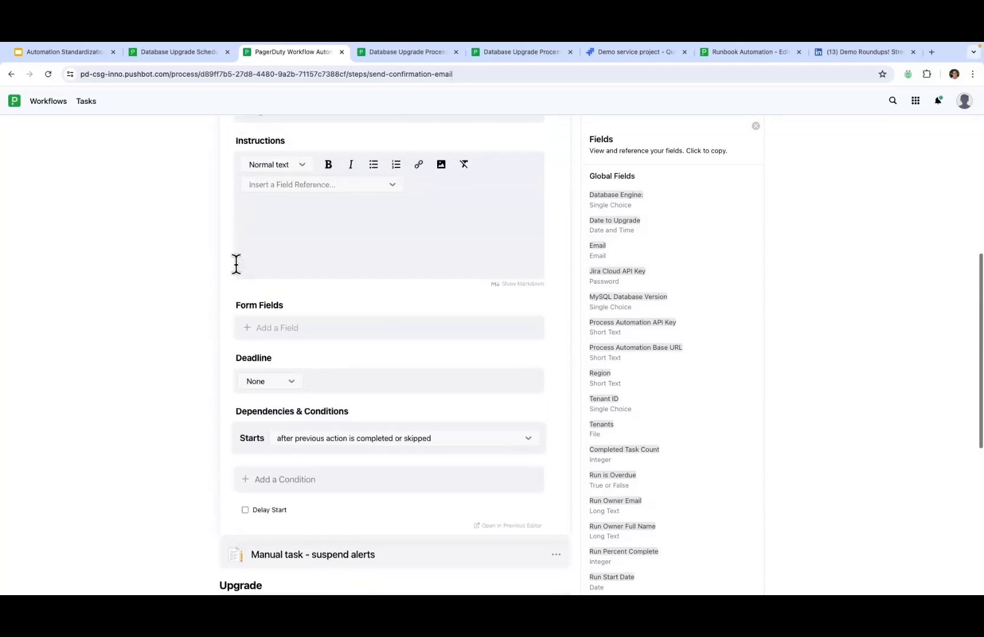
scroll(235, 263, "up", 4)
scroll(235, 262, "down", 1)
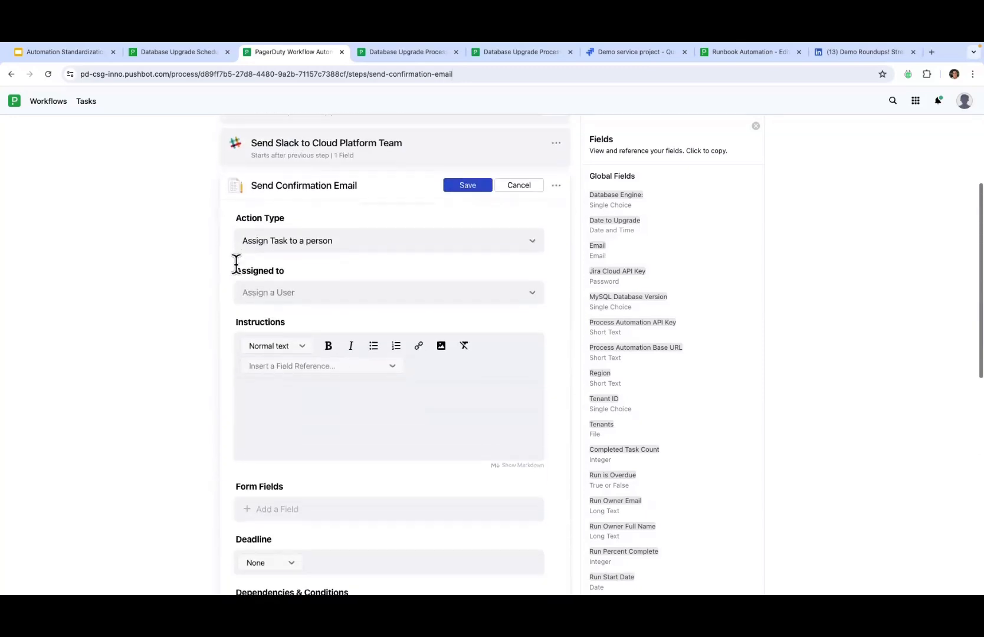
left_click(325, 239)
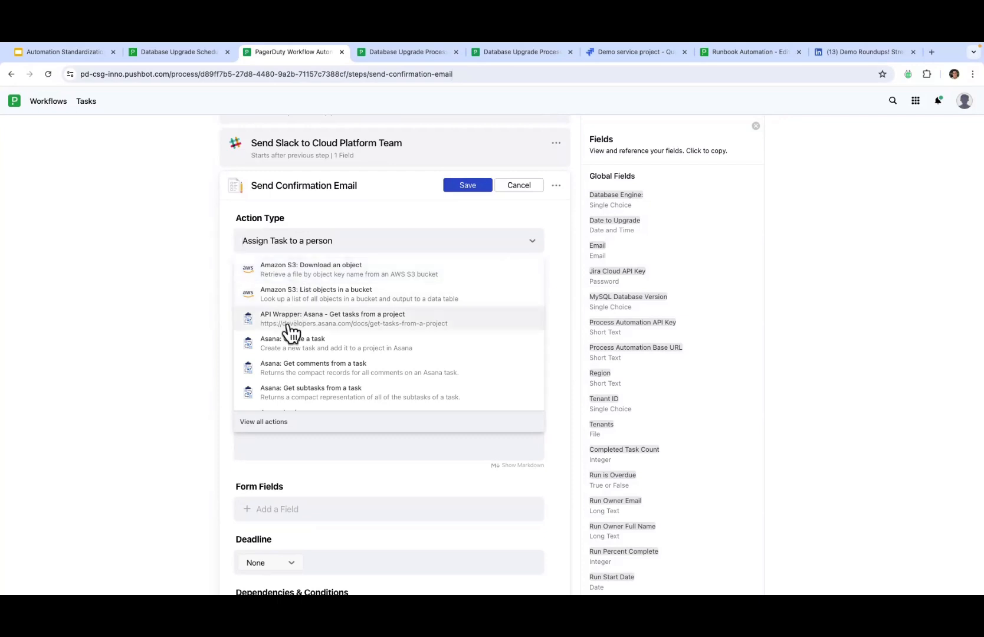
Step: Browse the full action catalogue under Integrations and Commonly Used
left_click(260, 423)
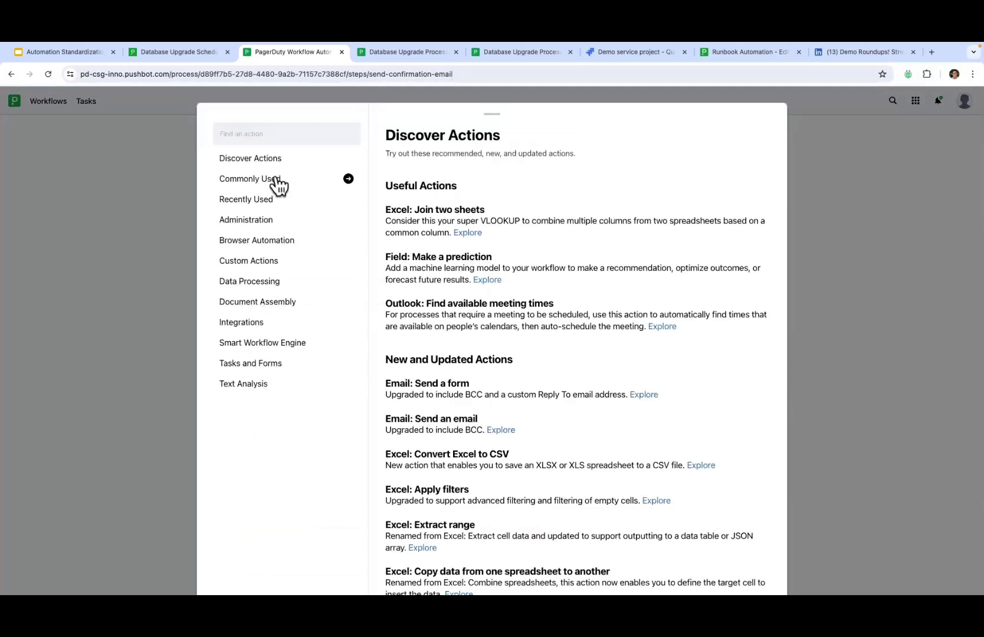
left_click(258, 326)
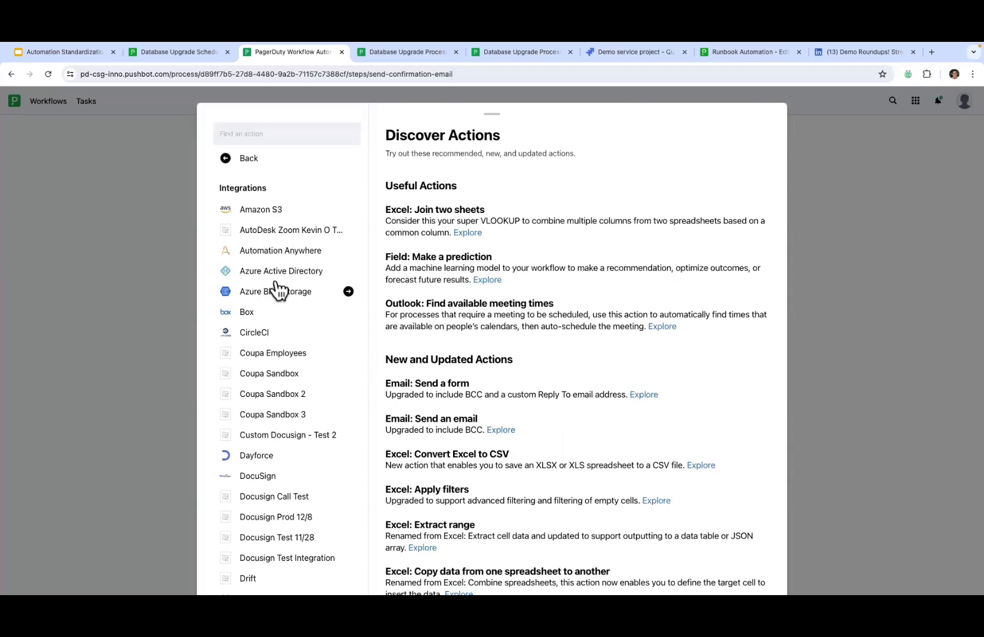
scroll(285, 358, "down", 3)
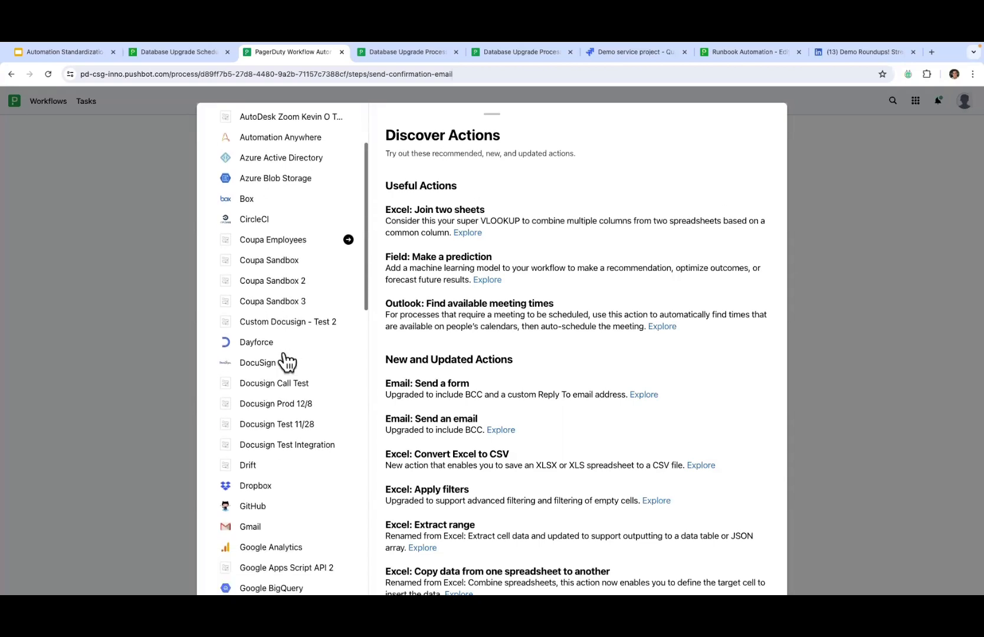
scroll(285, 359, "down", 5)
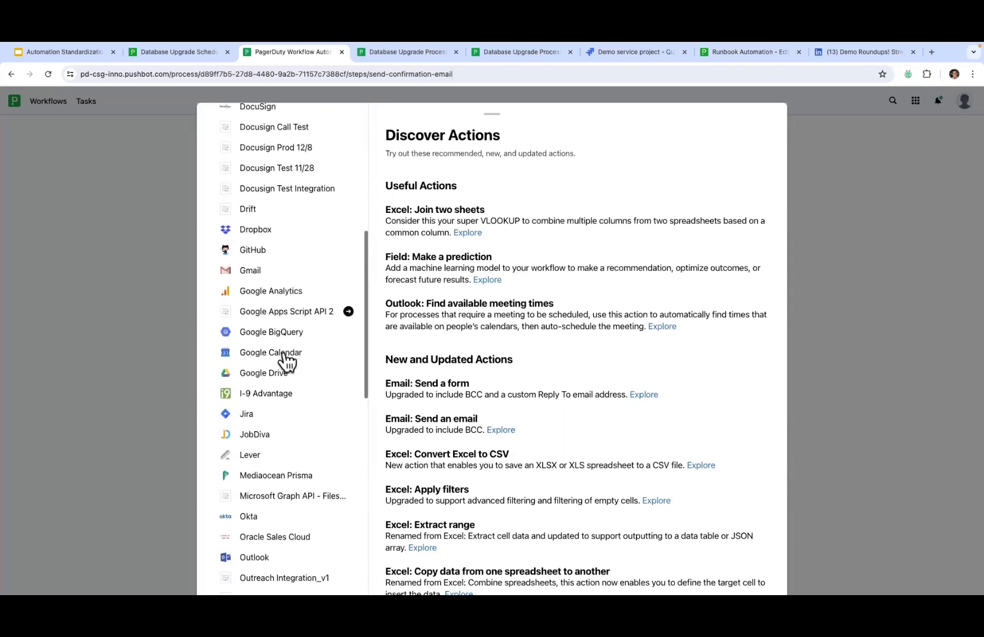
scroll(283, 360, "down", 3)
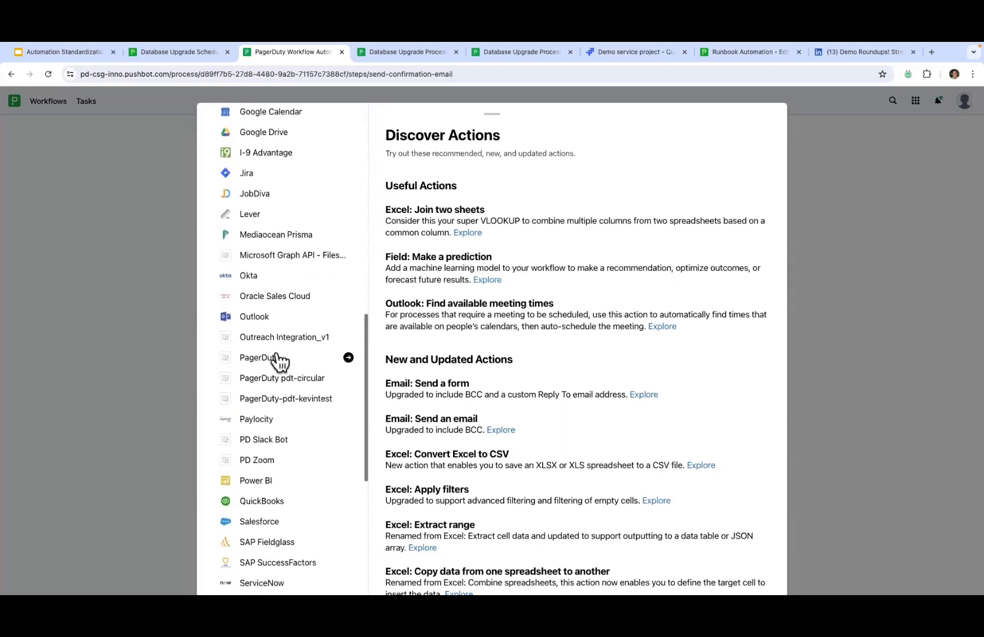
scroll(252, 365, "down", 3)
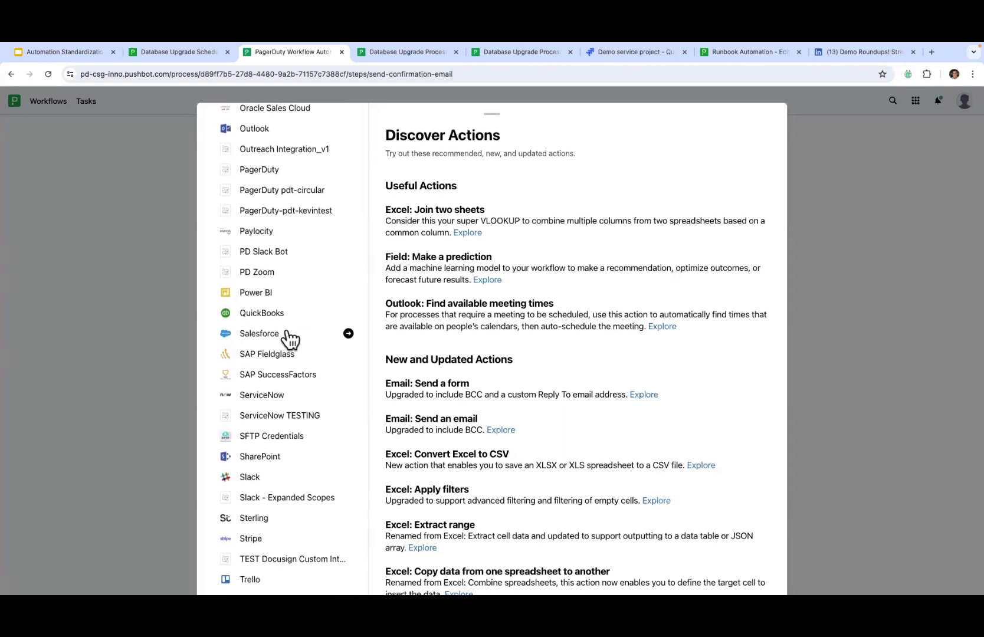
scroll(289, 340, "down", 3)
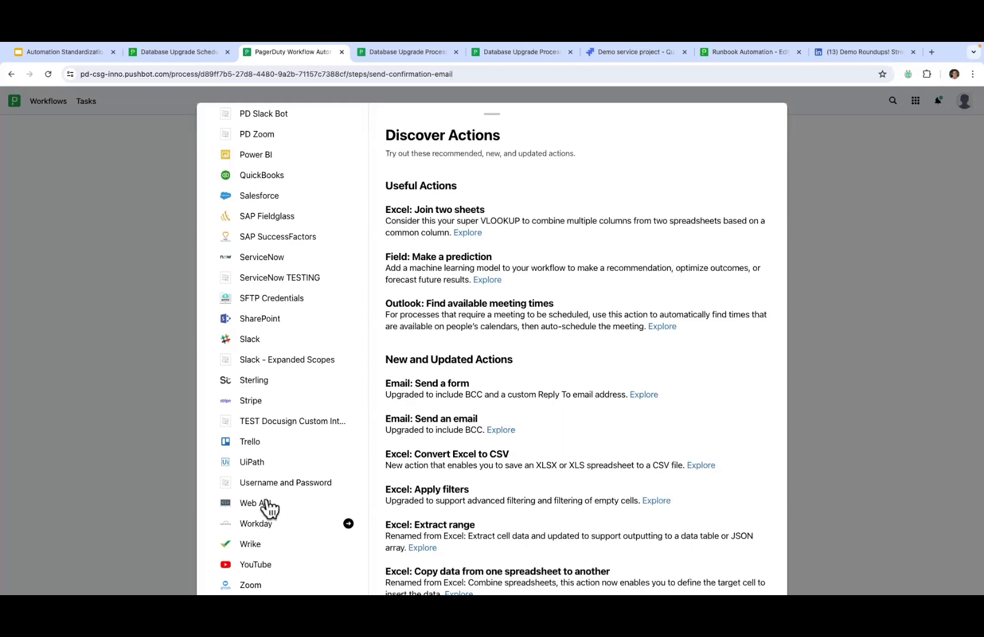
scroll(280, 294, "up", 15)
scroll(280, 294, "up", 3)
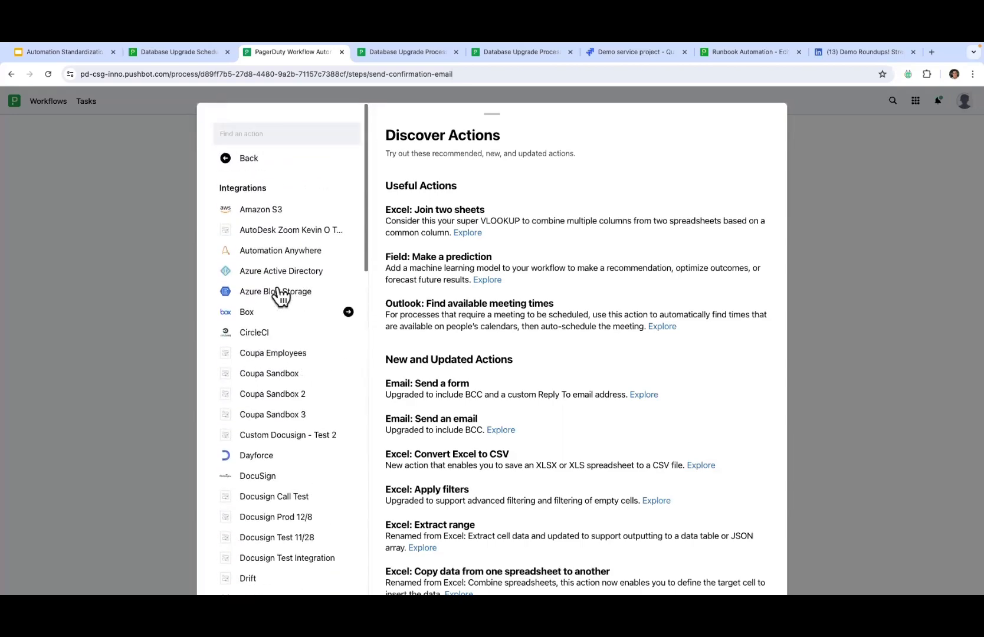
left_click(257, 159)
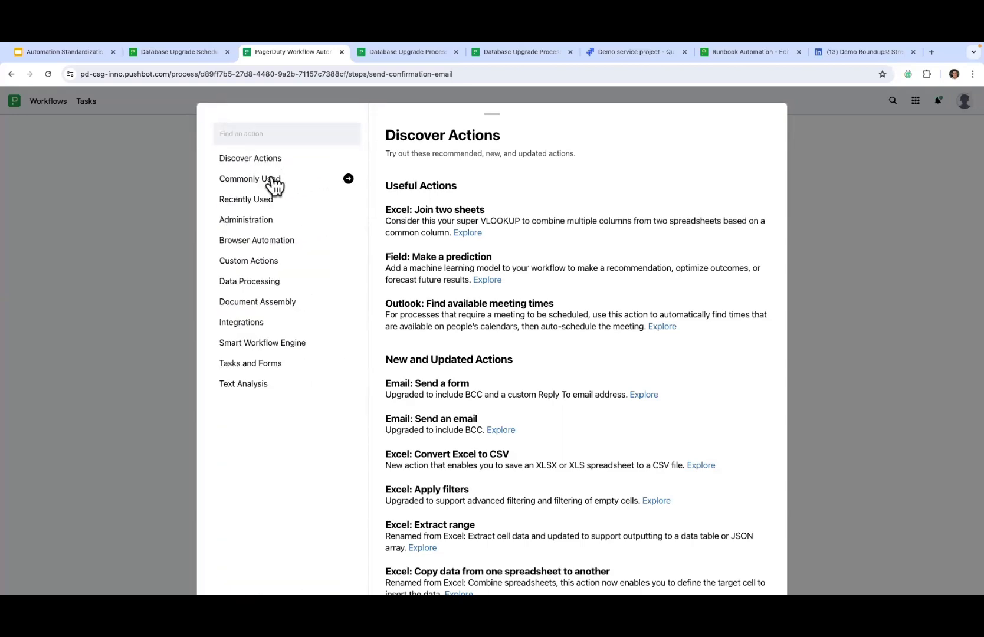
left_click(273, 180)
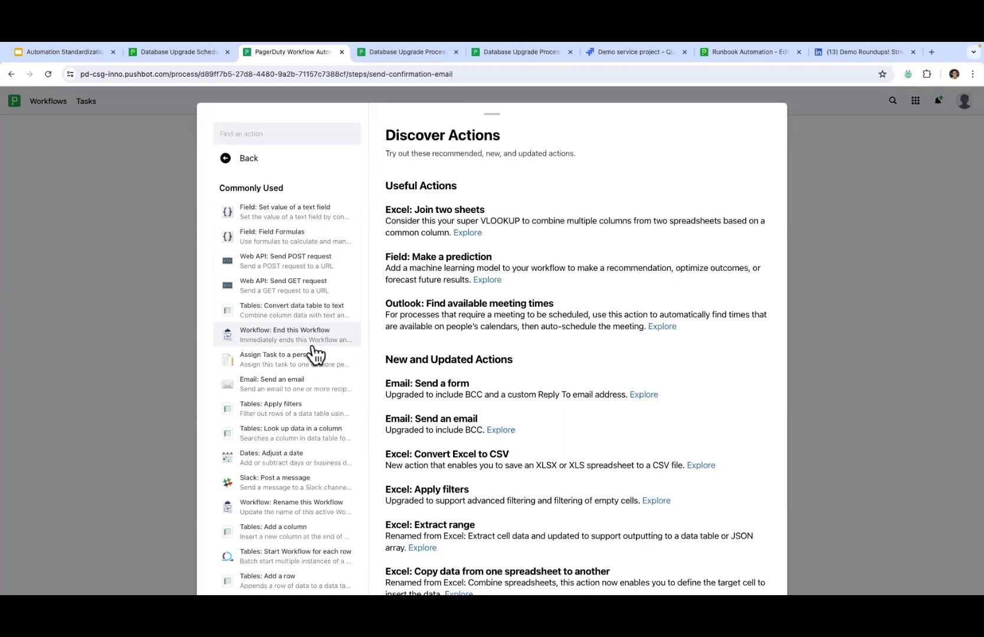
scroll(316, 354, "down", 5)
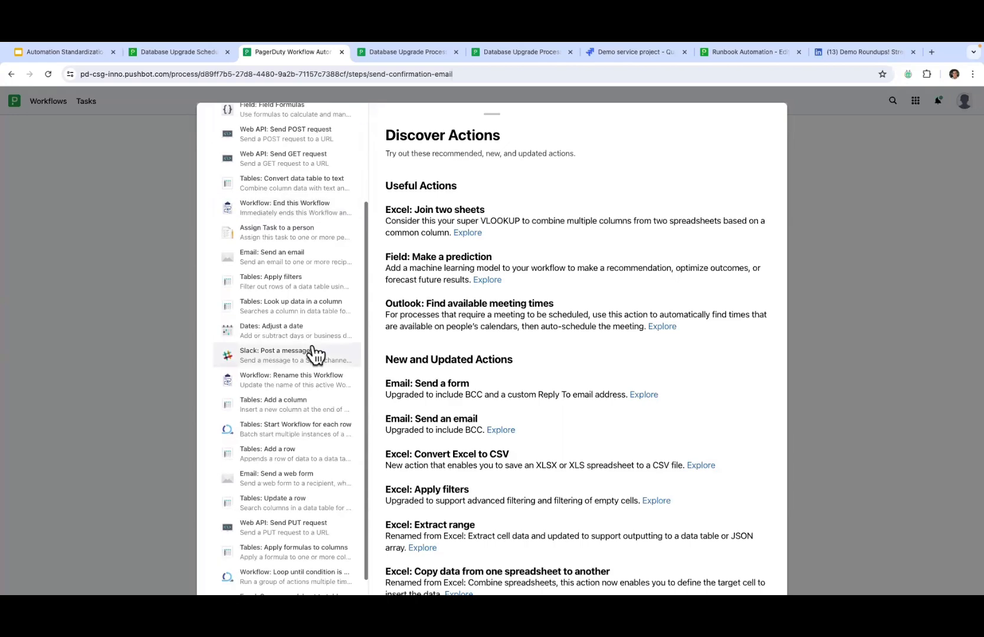
scroll(316, 353, "up", 5)
Step: Search the catalogue for 'email' and view the Email: Send an email action
left_click(266, 135)
type("sen")
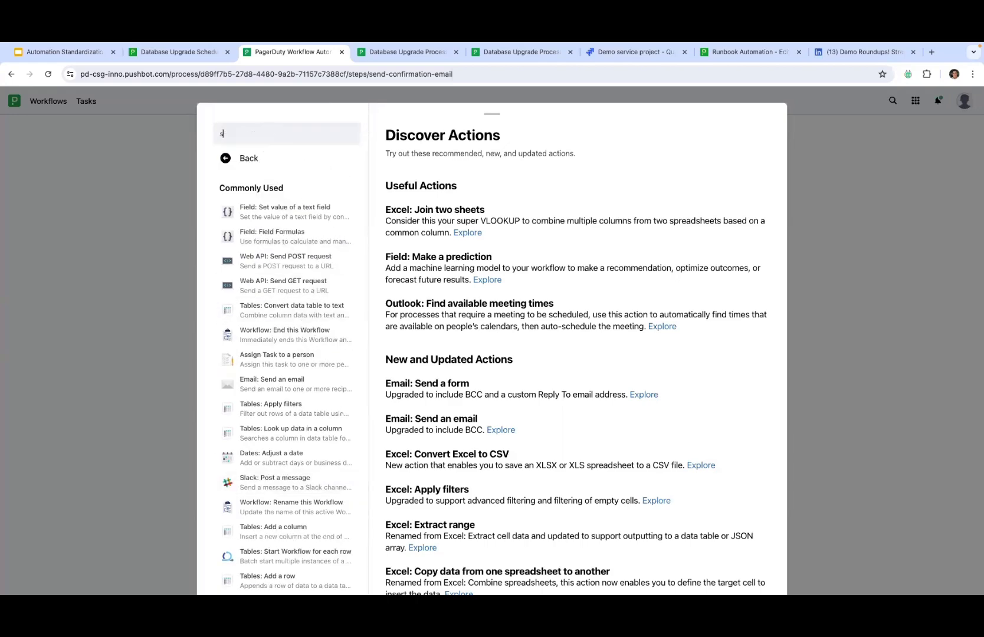
key("BackSpace")
key("BackSpace")
key("BackSpace")
type("email")
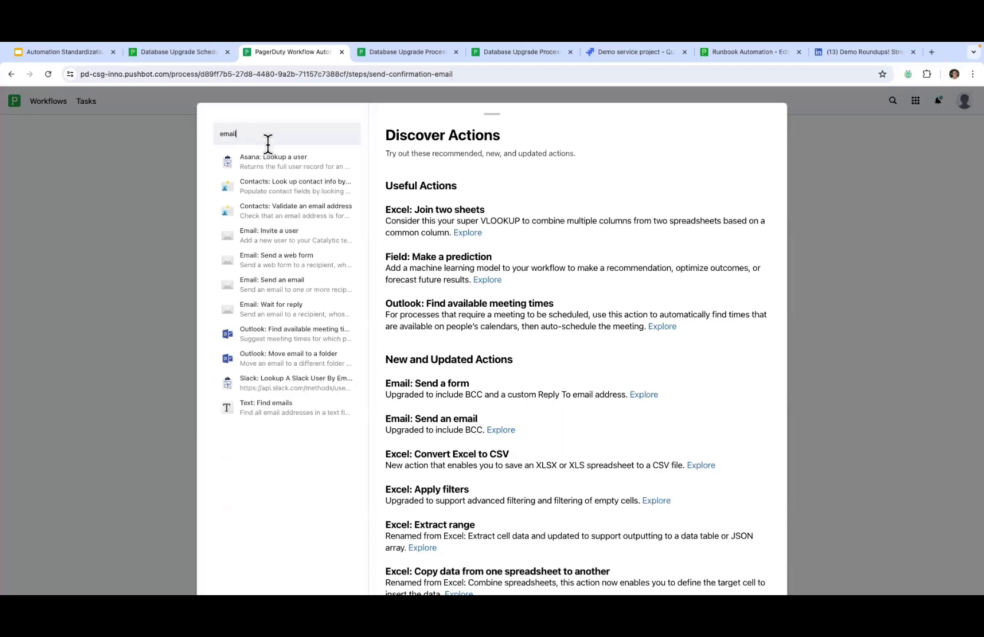
left_click(311, 291)
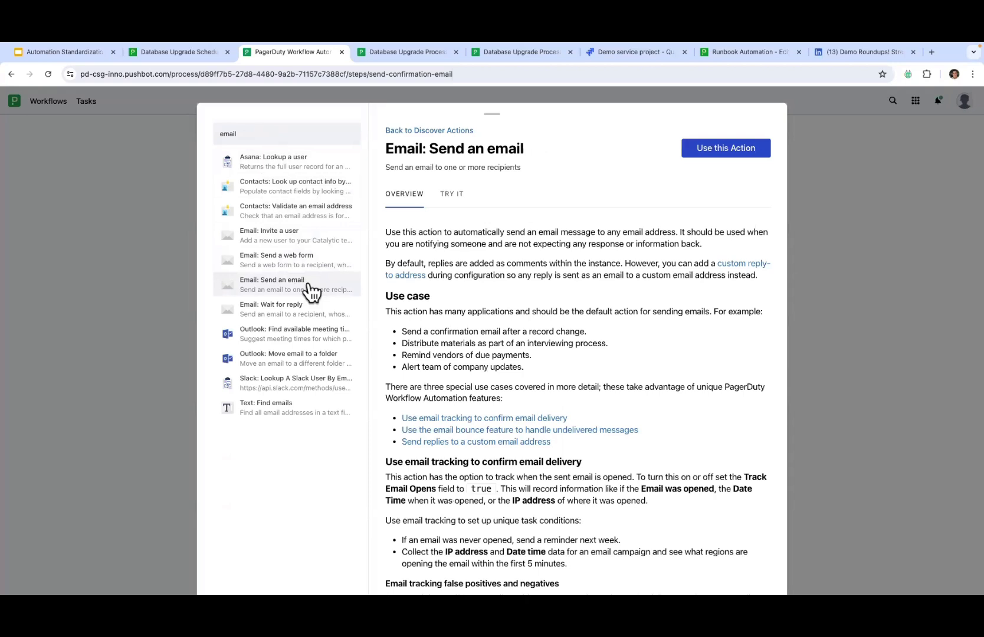
Step: Use Email: Send an email, addressed to the Email form field, subject 'Database Upgrade Confirmation'
left_click(719, 152)
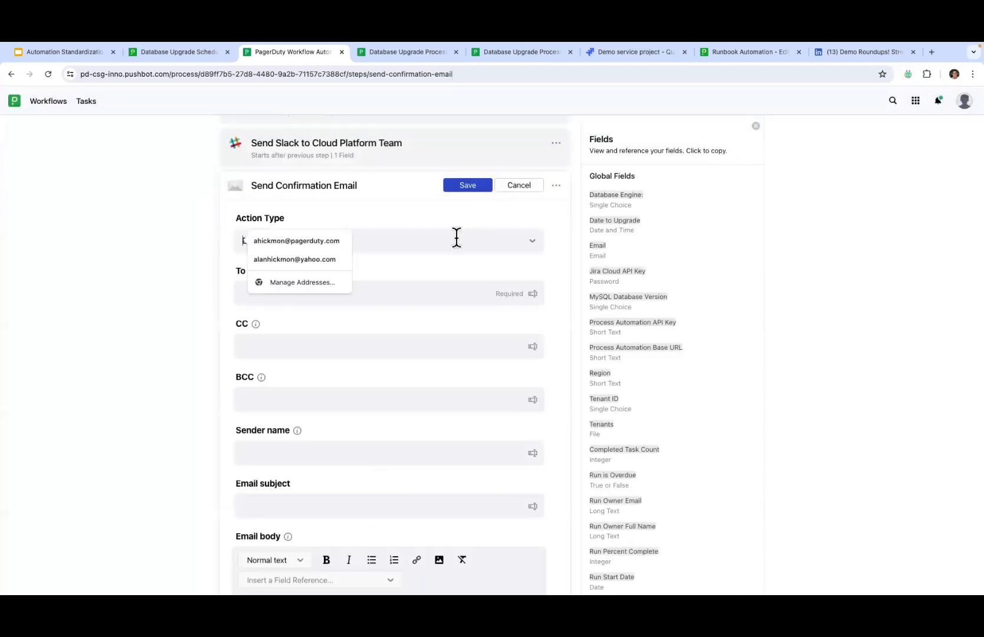
left_click(295, 295)
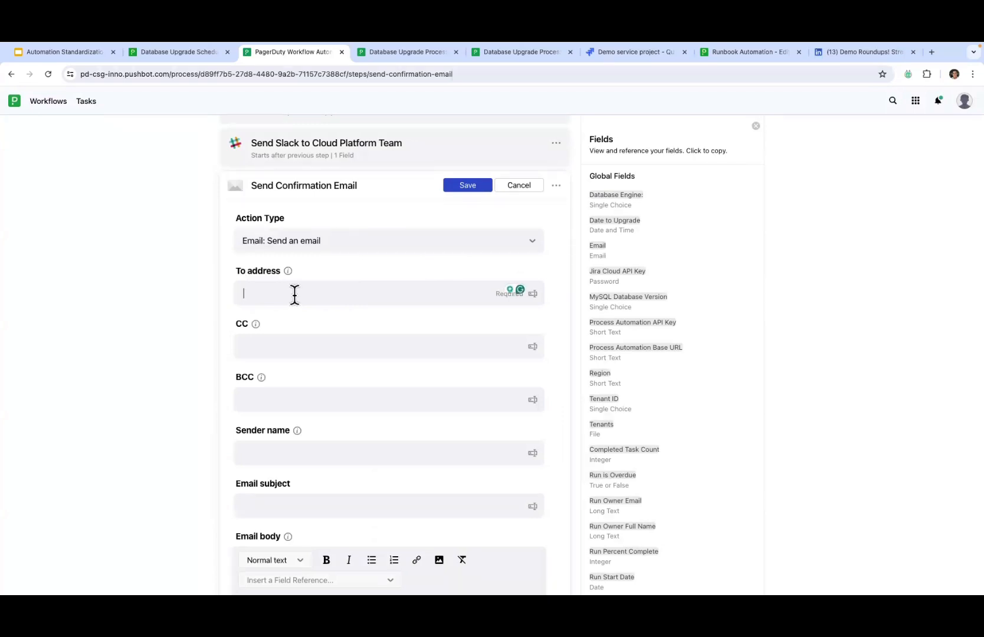
type("Email")
scroll(301, 330, "down", 4)
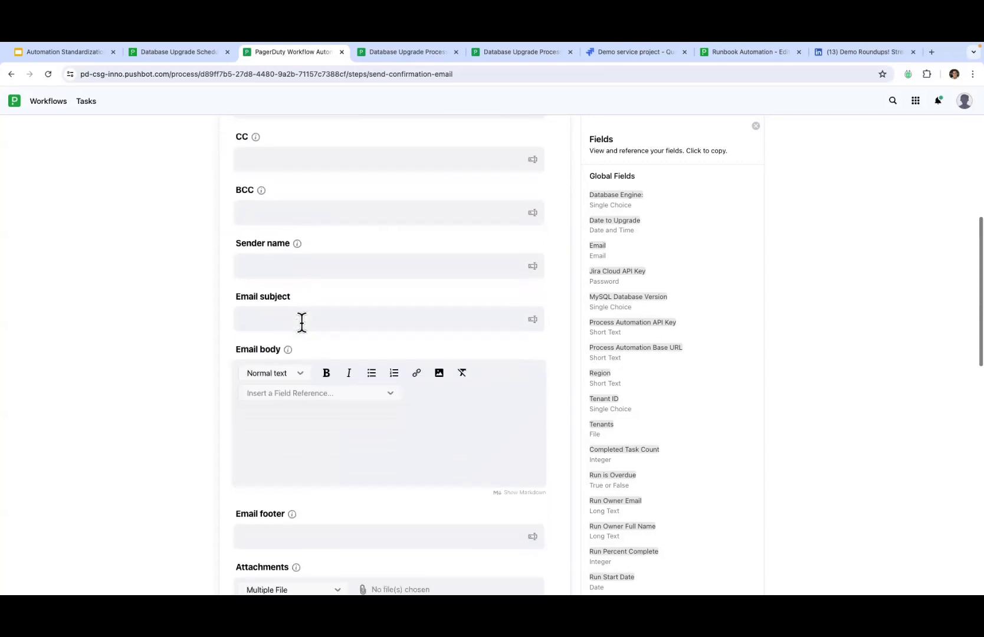
left_click(301, 322)
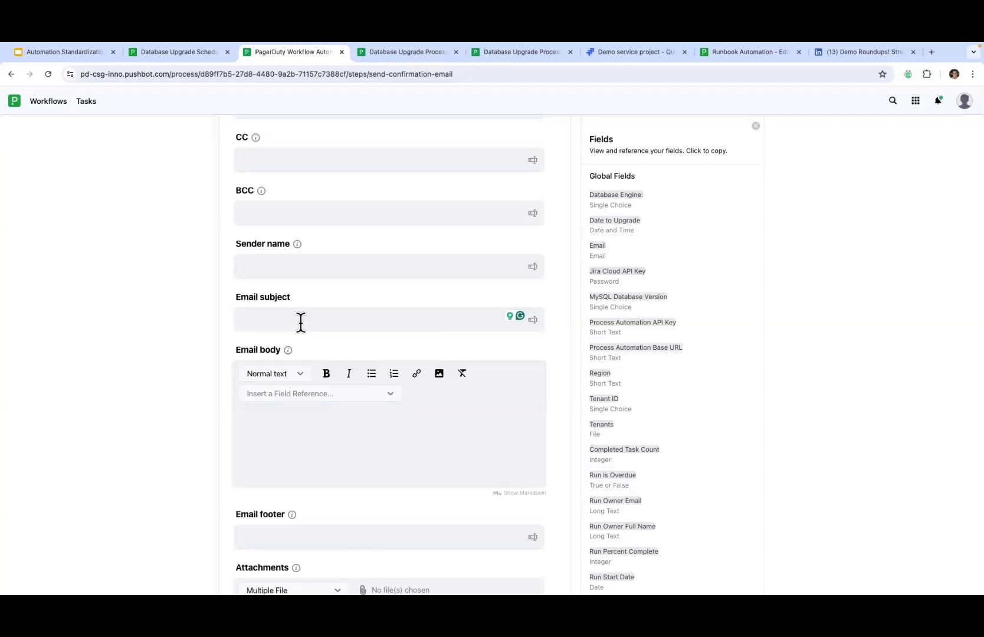
type("Database Upgrade Confirmation")
left_click(279, 432)
Step: Write 'Hi, This is a confirmation of' with the Database Engine, 'on' Date to Upgrade, 'for the following tenent:'
type("hi")
key("BackSpace")
key("BackSpace")
type("Hi, ")
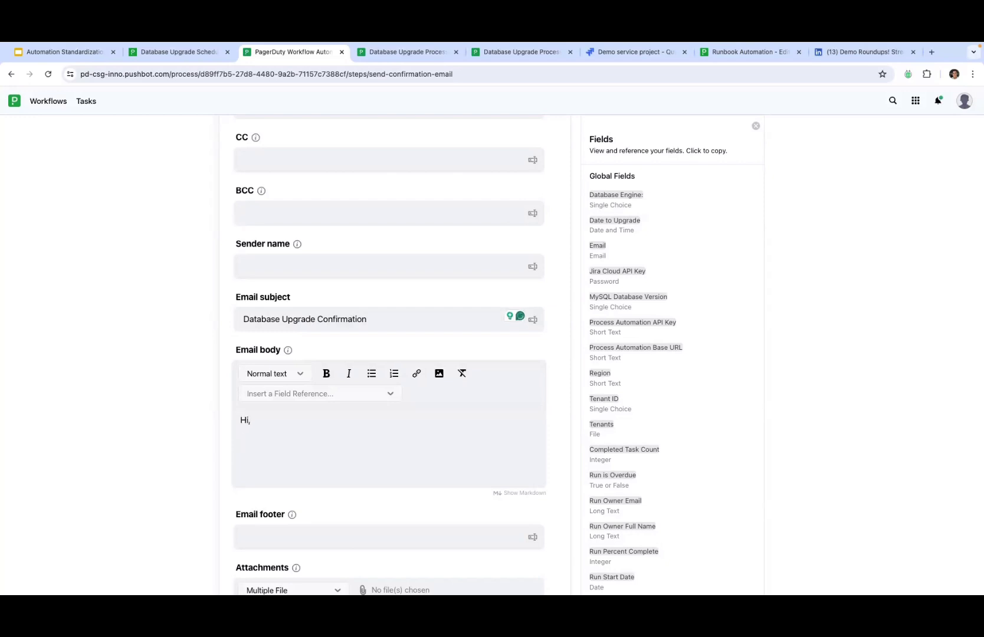
type("This is a confirmation of")
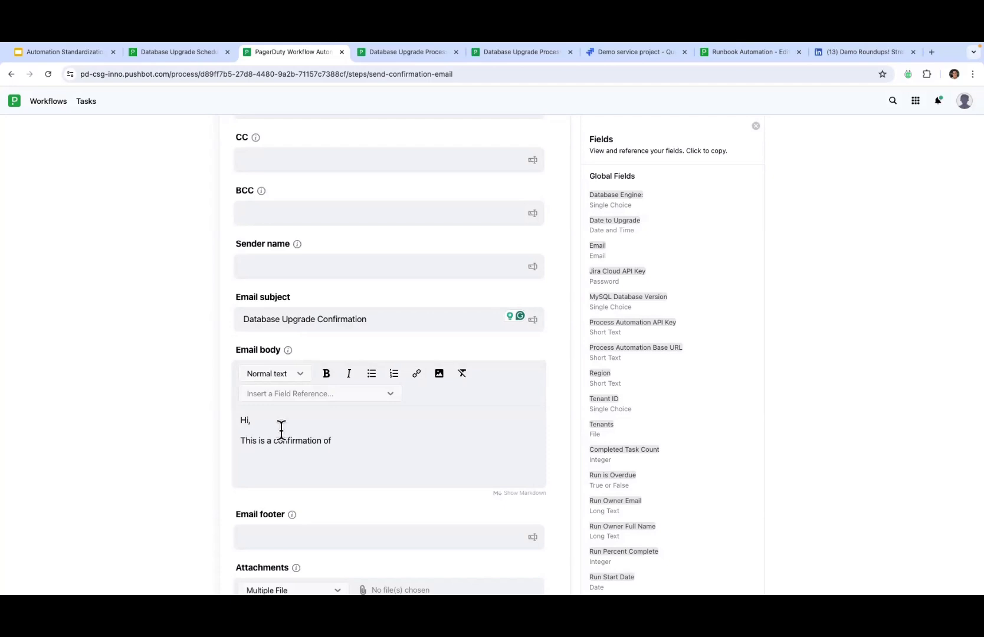
left_click(629, 204)
left_click(367, 437)
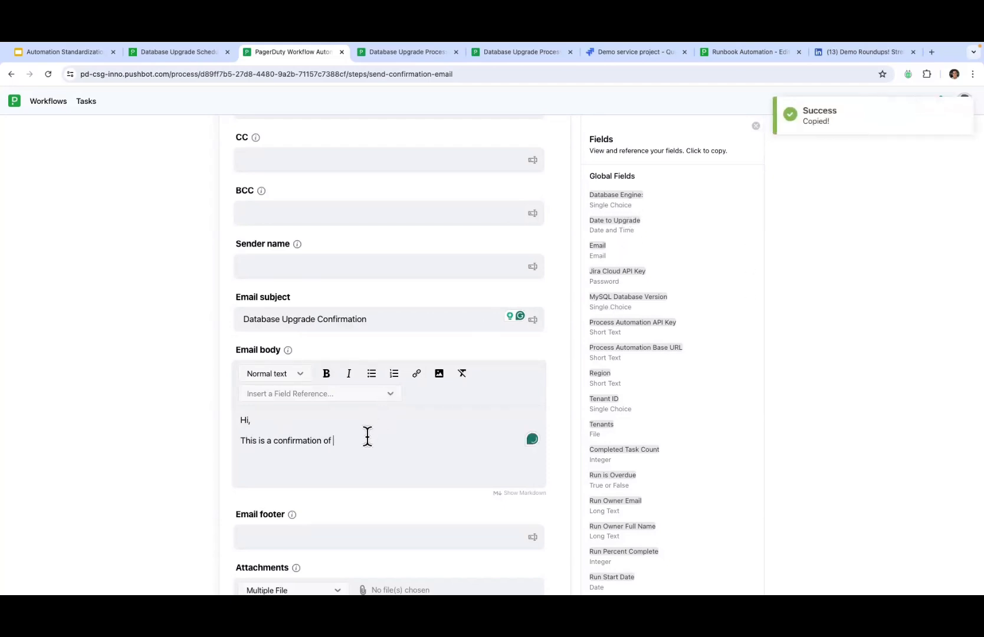
key("ctrl+v")
type("on")
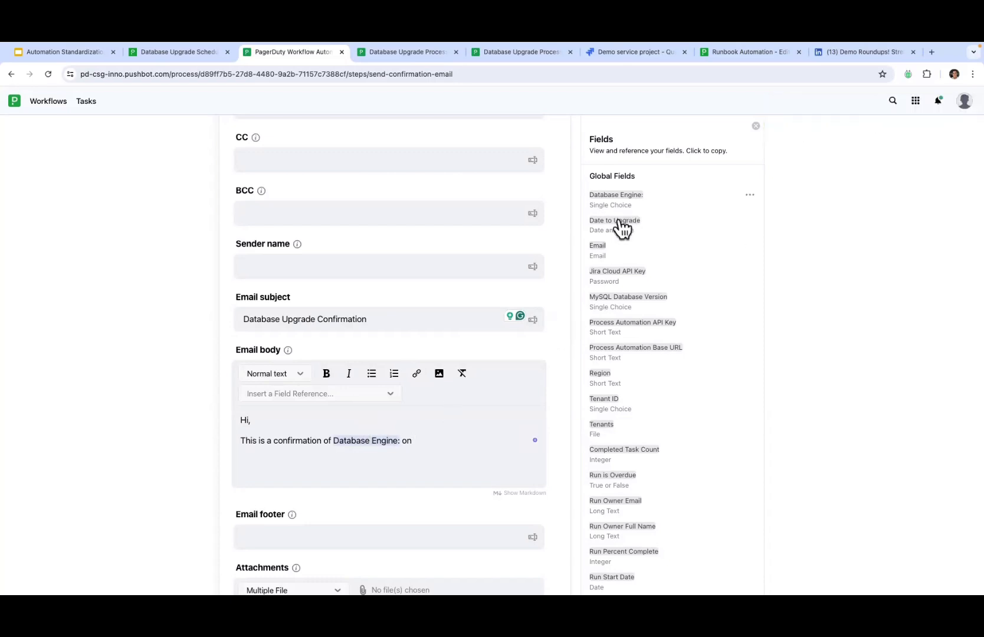
left_click(451, 442)
key("ctrl+v")
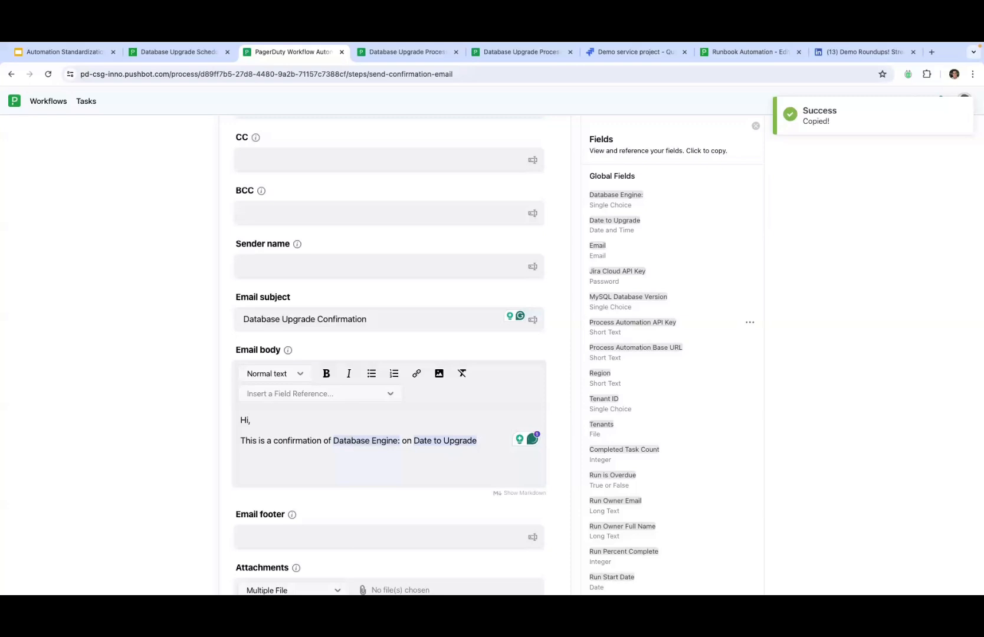
type("for the")
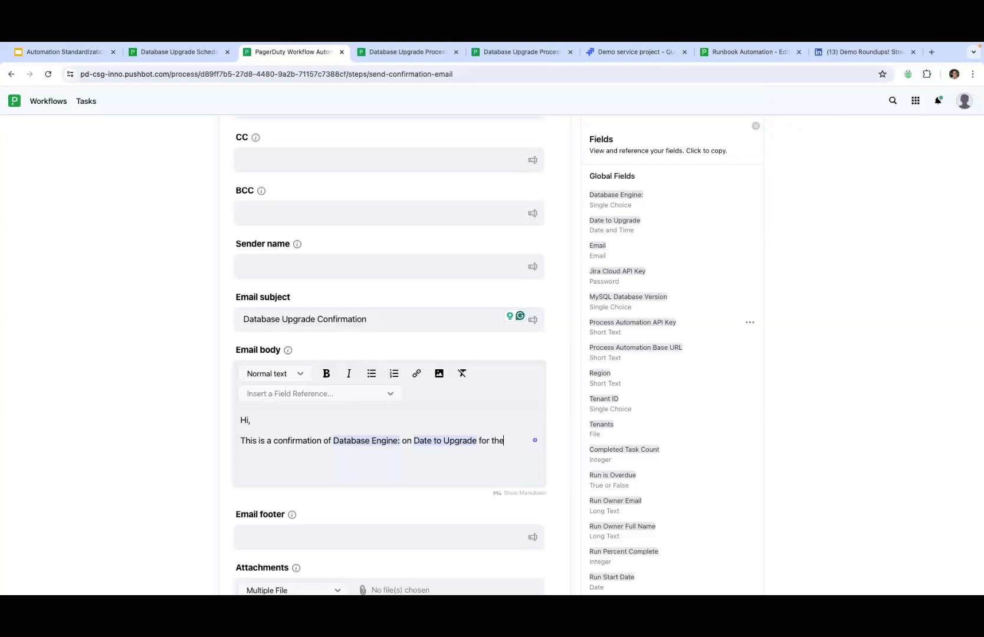
type(" following tenent:")
key("Return")
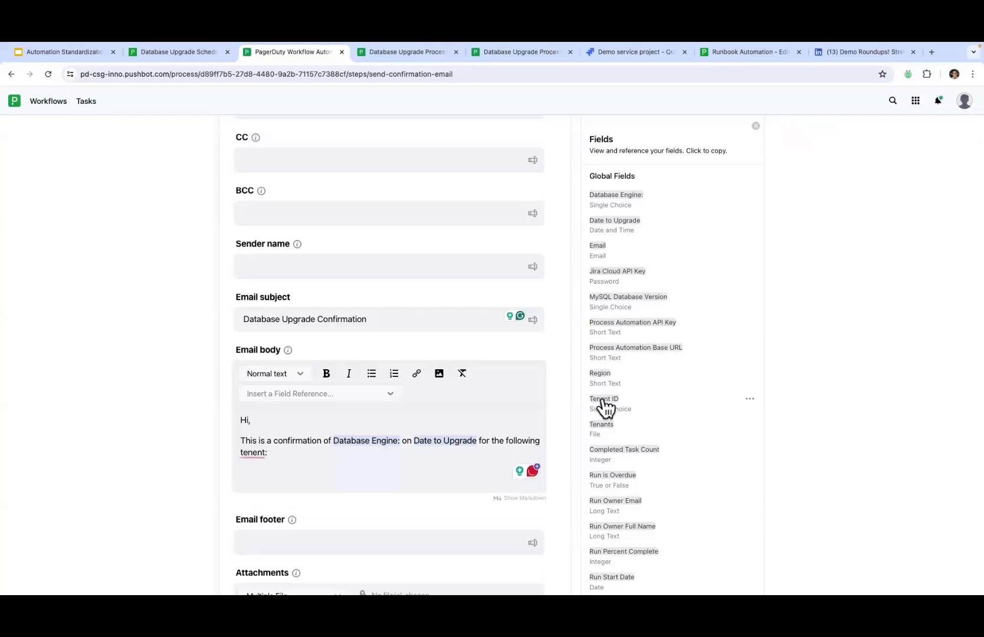
Step: Add the Tenant ID reference, a 'Check Slack ;)' line and 'Thank you!' to the body
left_click(604, 401)
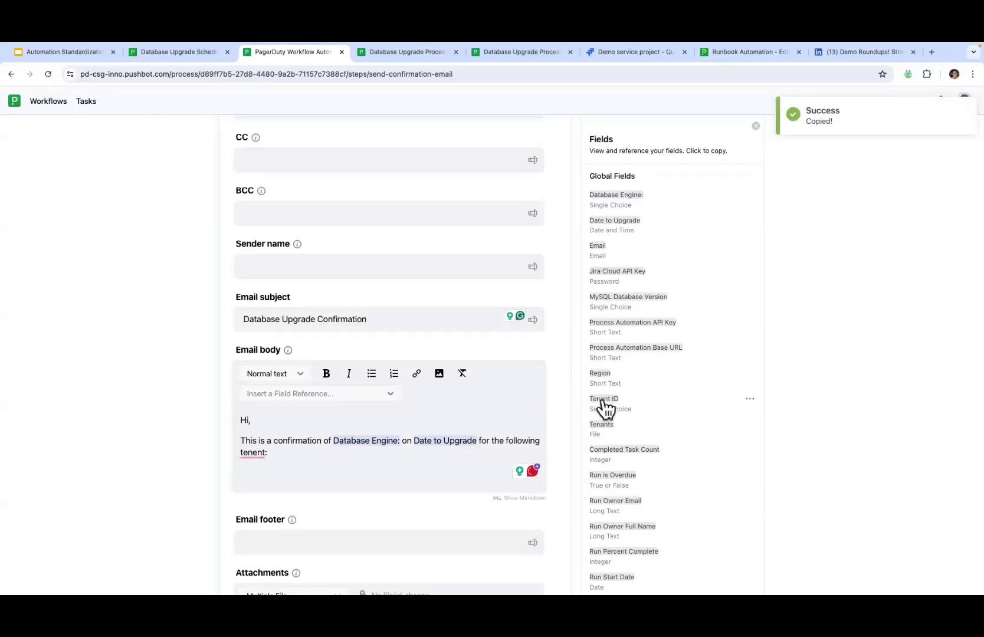
left_click(257, 469)
key("ctrl+v")
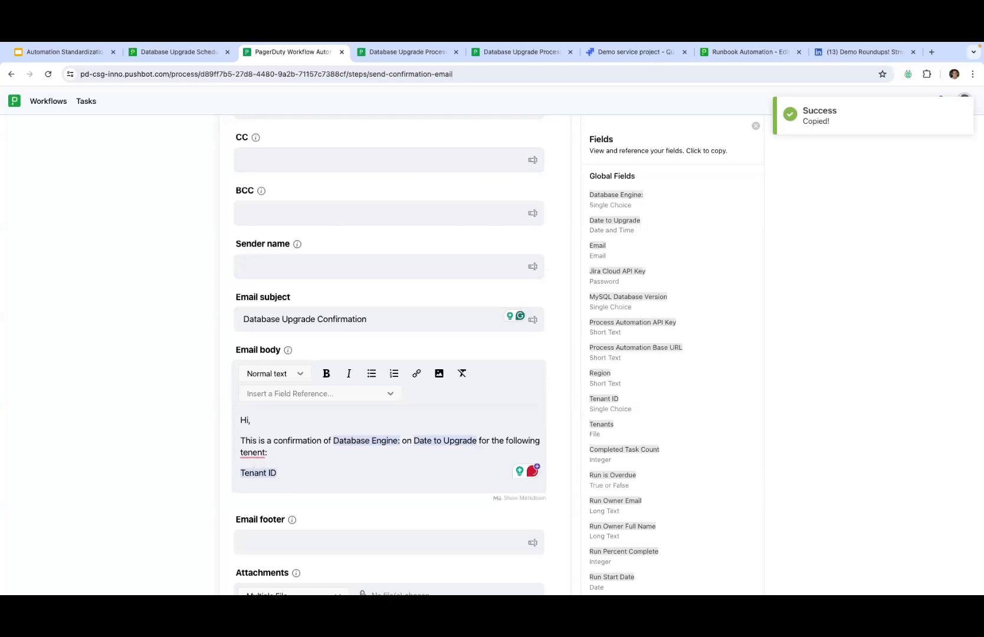
key("Return")
key("Return")
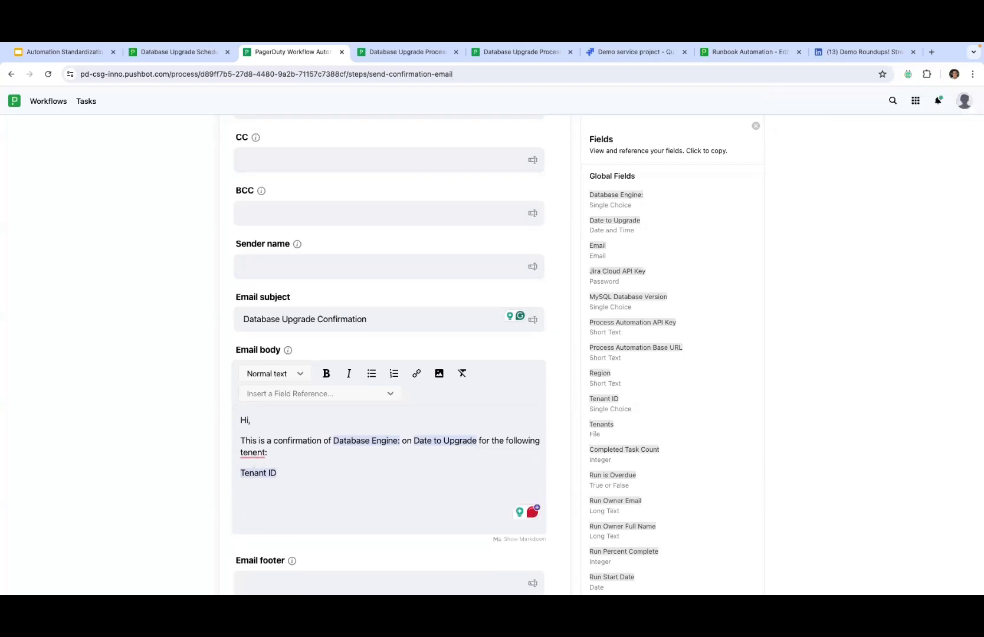
type("Thank you!")
left_click(253, 494)
type("E")
key("BackSpace")
type("Check Slack")
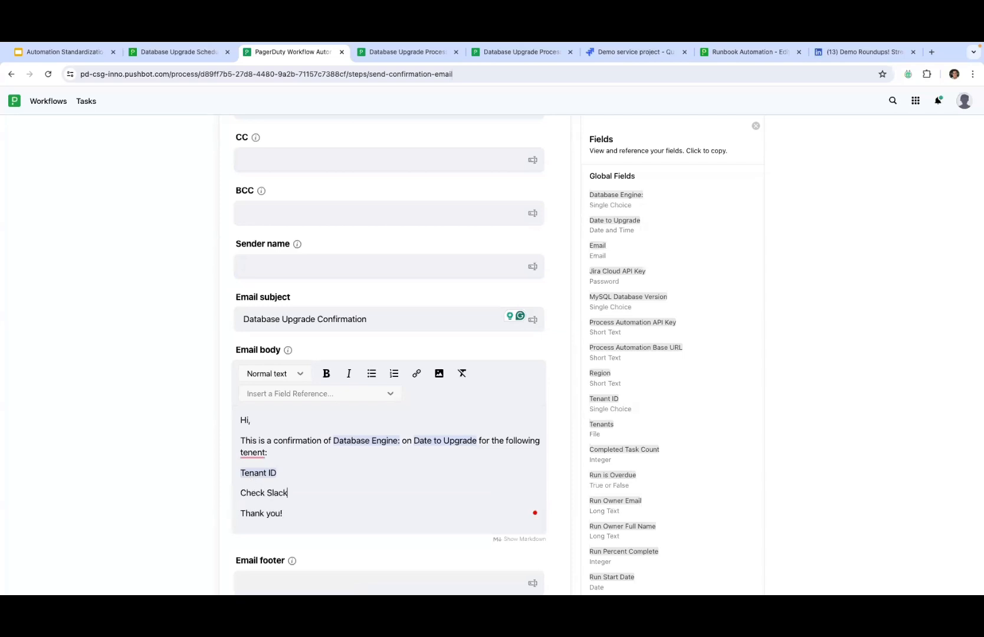
type(" ;)")
Step: Save the Send Confirmation Email step
scroll(439, 462, "down", 2)
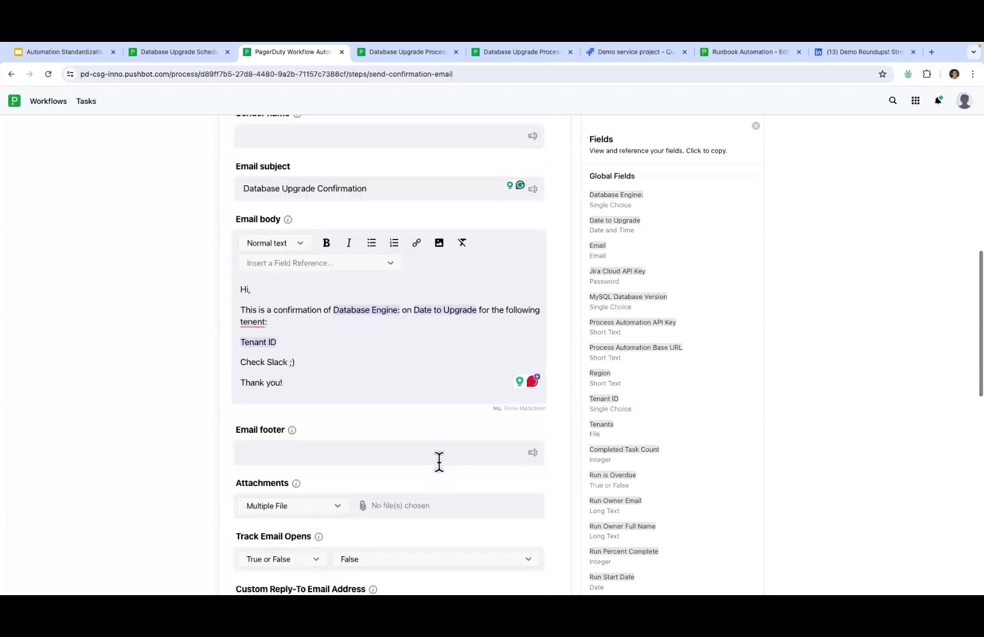
scroll(439, 462, "down", 4)
scroll(439, 462, "down", 3)
scroll(439, 462, "up", 10)
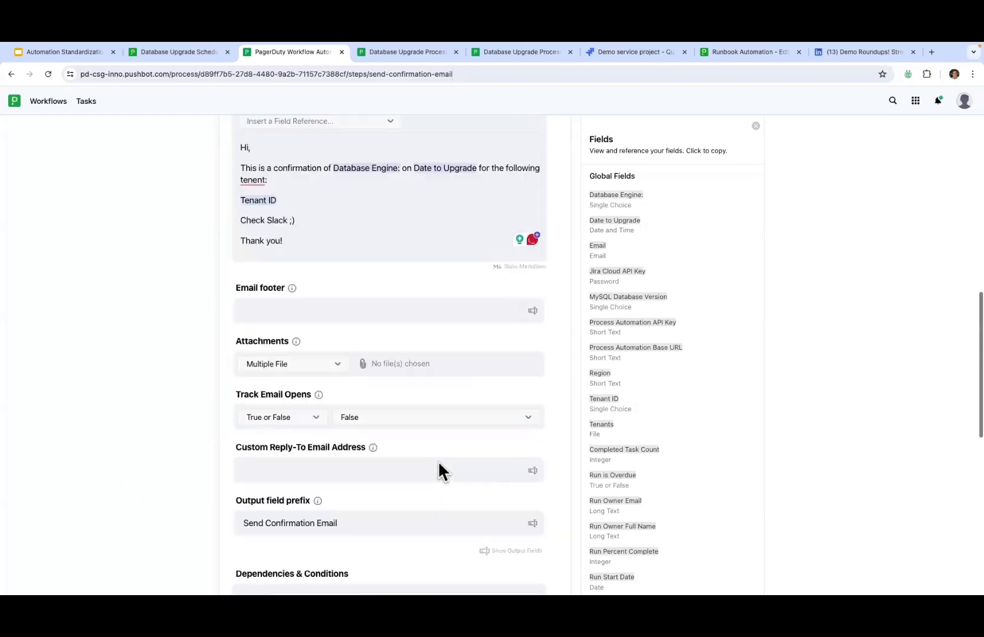
scroll(439, 462, "up", 3)
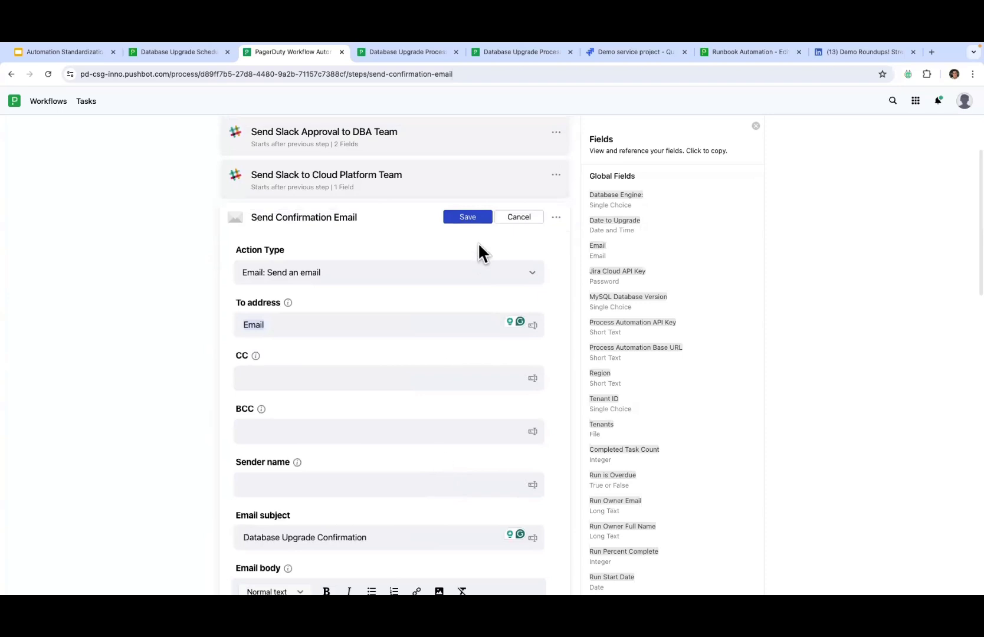
left_click(467, 217)
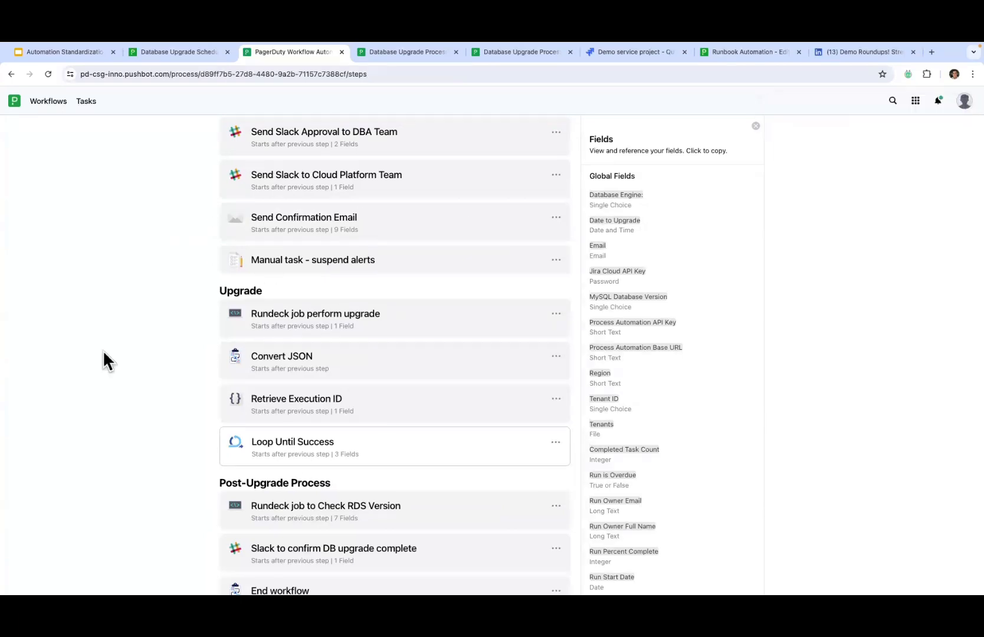
scroll(104, 353, "up", 3)
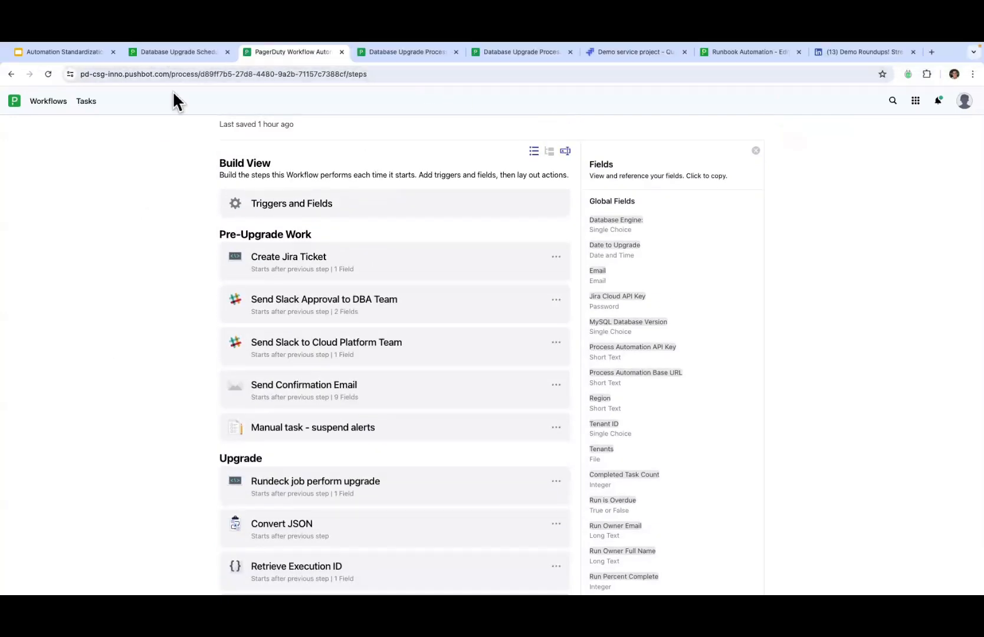
Step: Reload the scheduling form, enter the requester's email address, submit with Schedule, and reload it blank
left_click(188, 55)
left_click(47, 73)
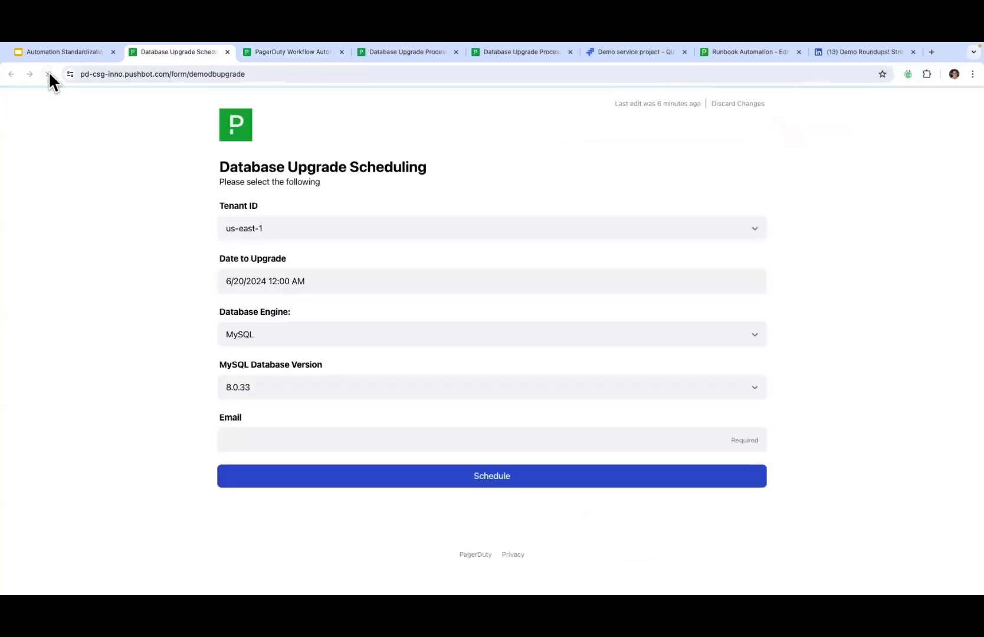
left_click(245, 437)
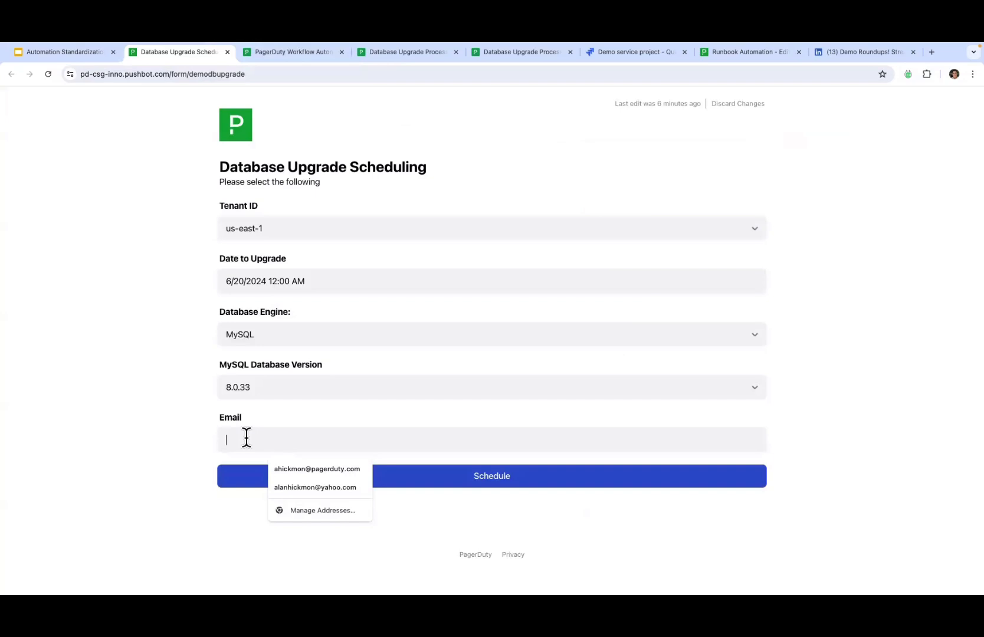
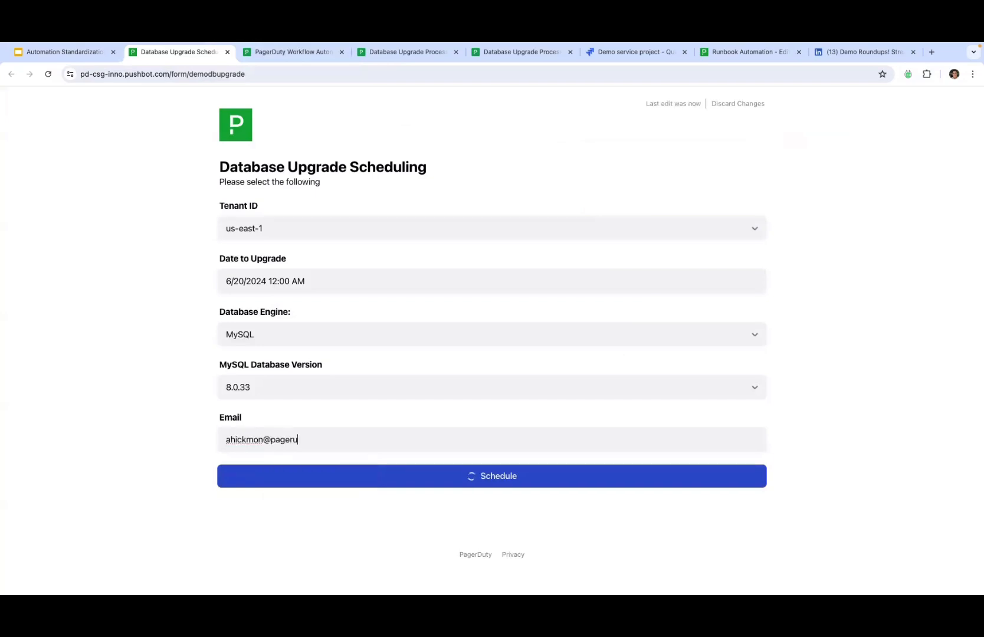
left_click(81, 360)
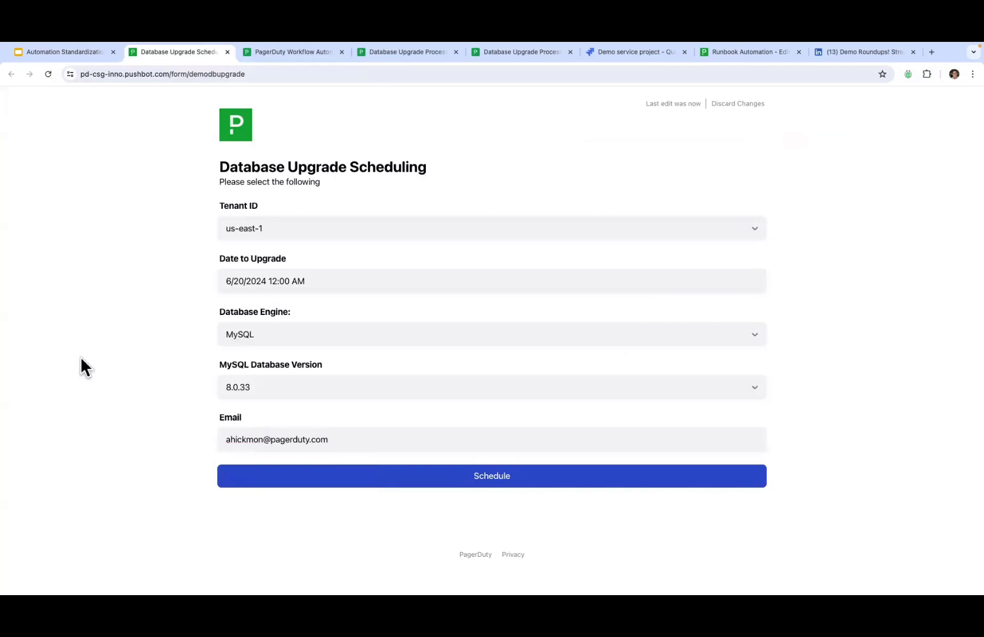
left_click(503, 482)
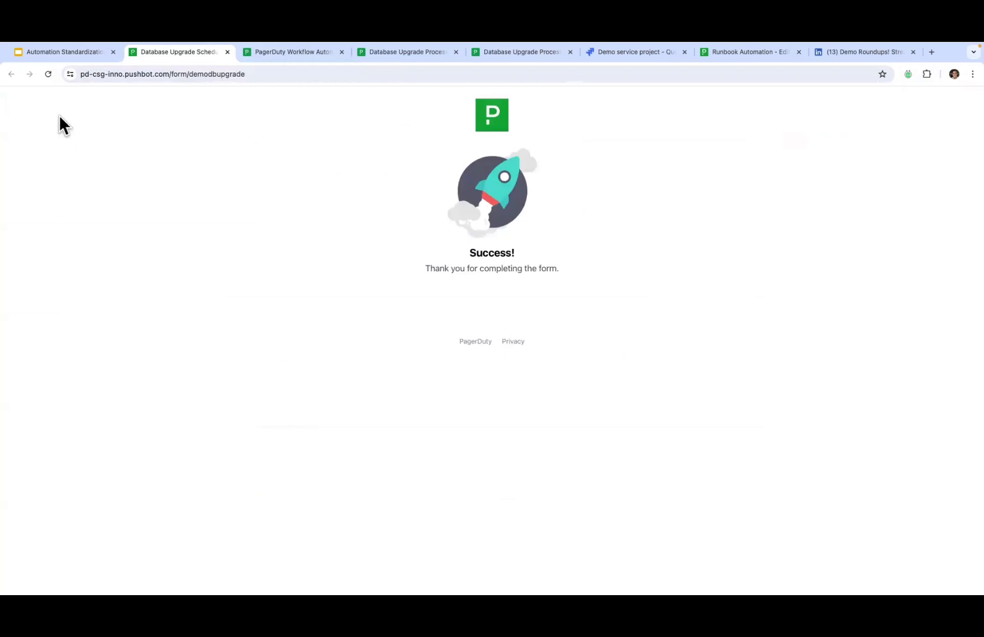
left_click(49, 75)
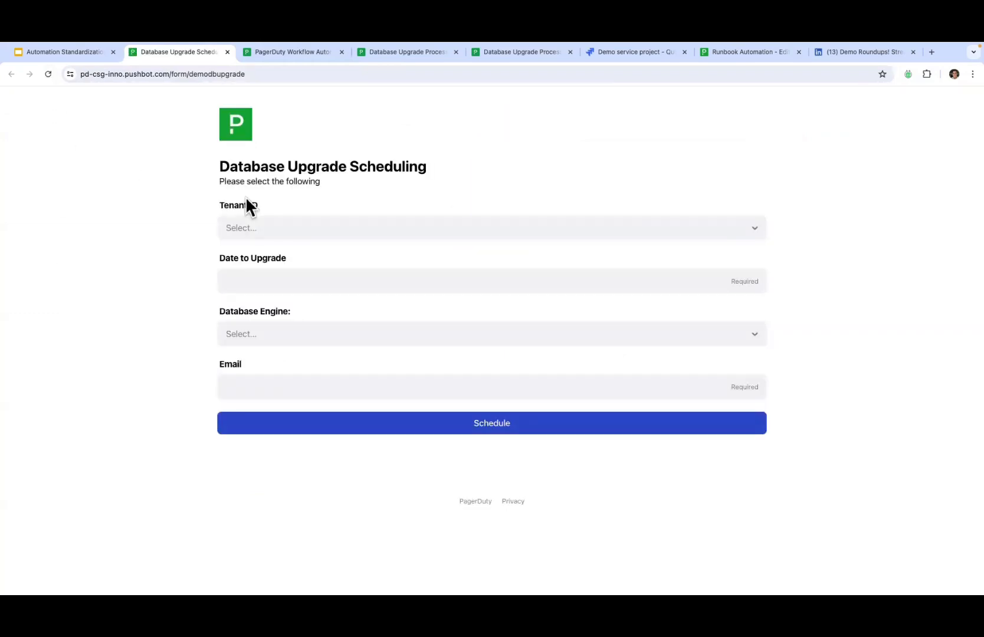
Step: Refresh the Database Upgrade Process instances, review the new In Progress run's tasks, then move to Slack
left_click(415, 51)
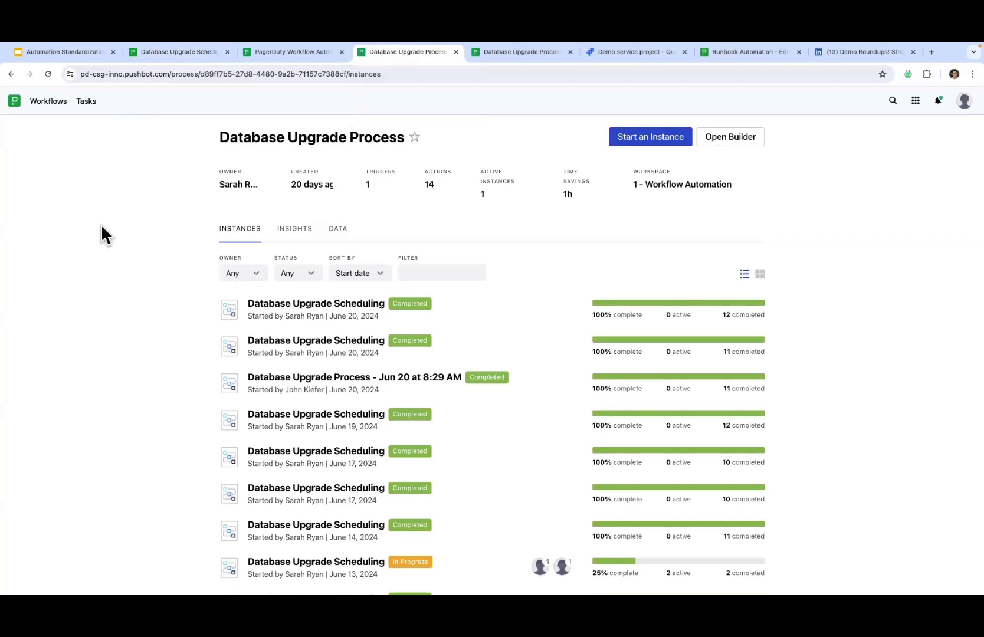
left_click(48, 75)
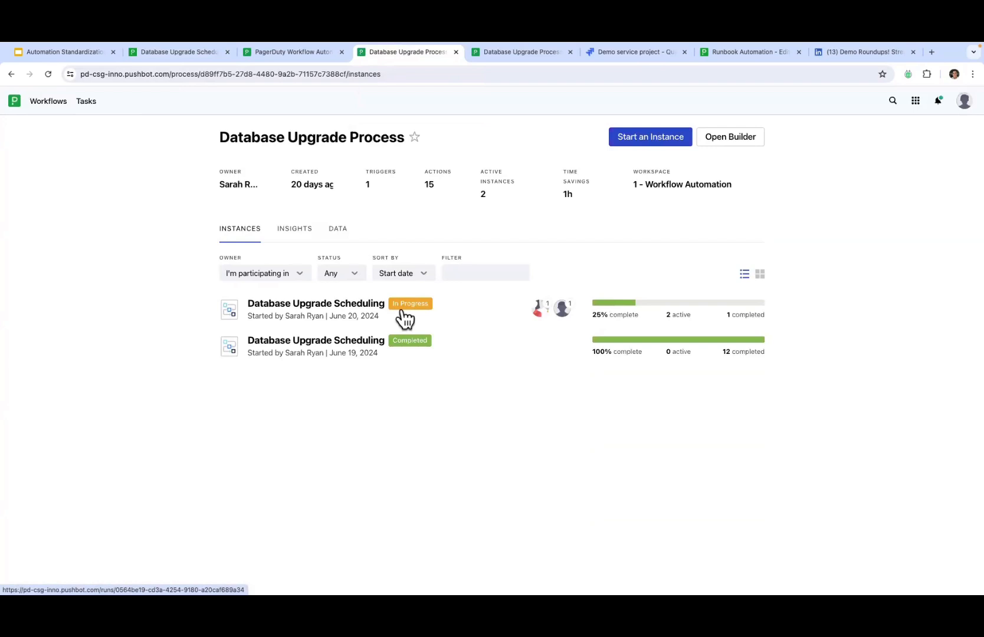
left_click(351, 313)
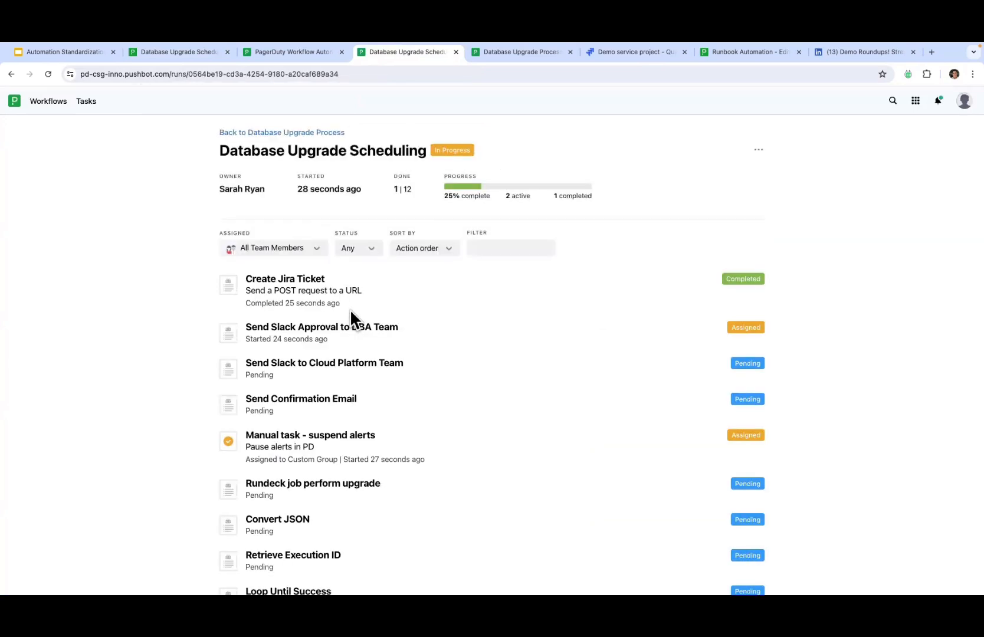
scroll(149, 341, "down", 1)
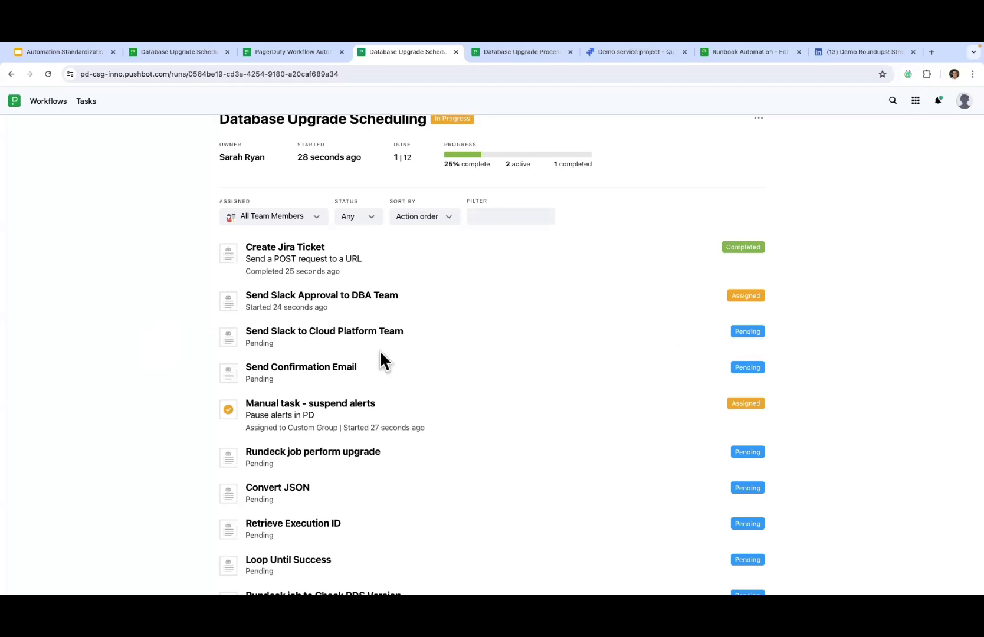
scroll(340, 372, "down", 2)
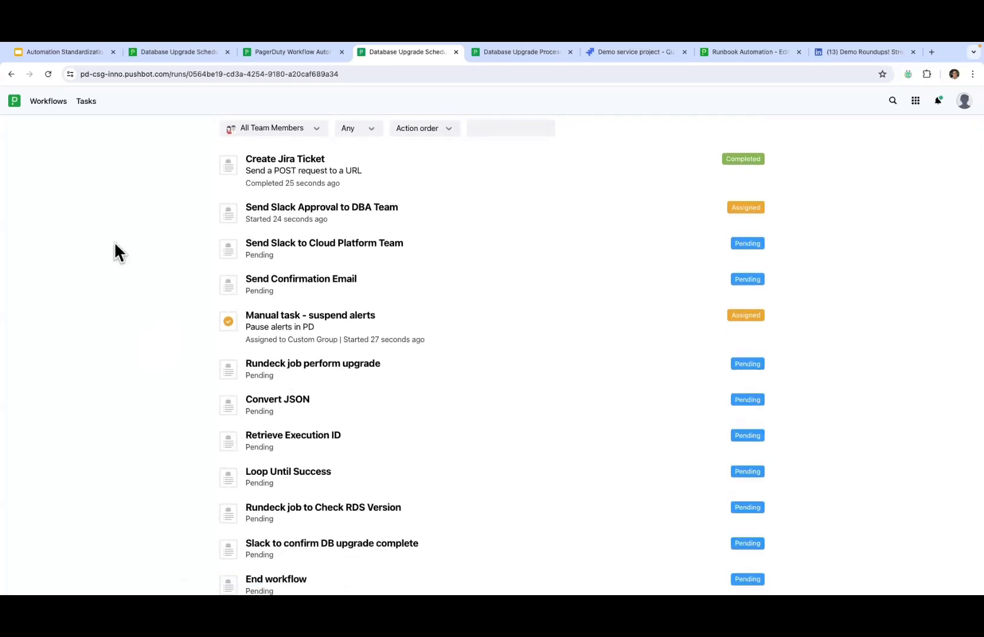
scroll(115, 243, "up", 1)
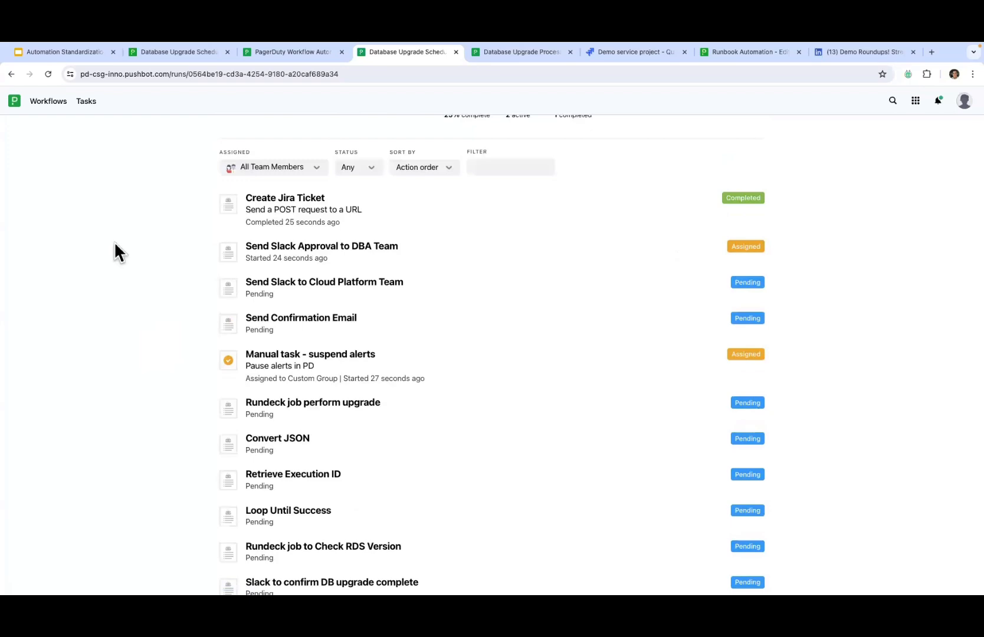
key("ctrl+Right")
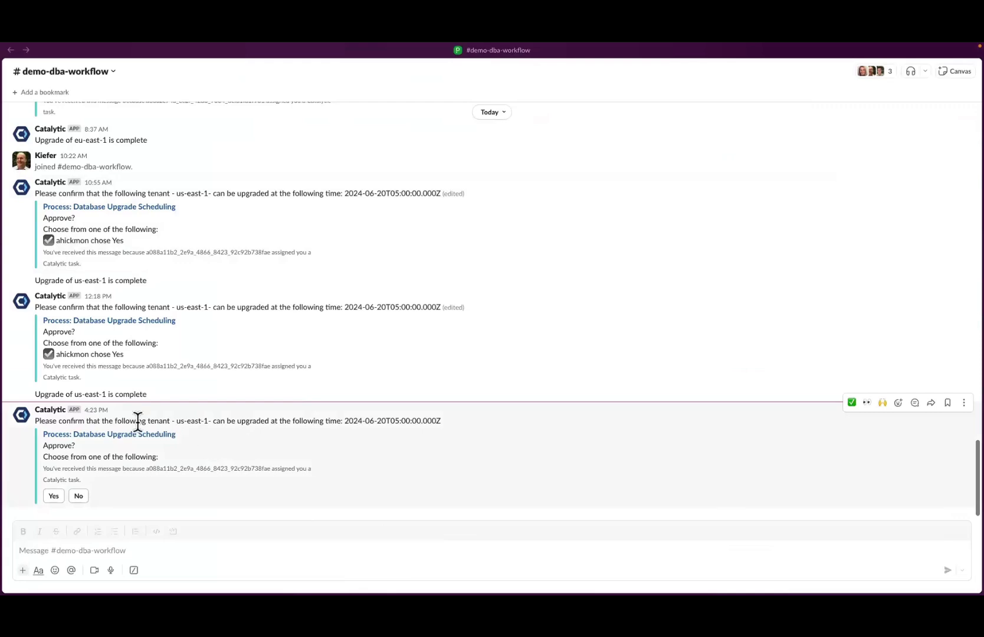
Step: Answer Yes to the us-east-1 upgrade approval in #demo-dba-workflow, then go back to the run
left_click_drag(35, 420, 193, 420)
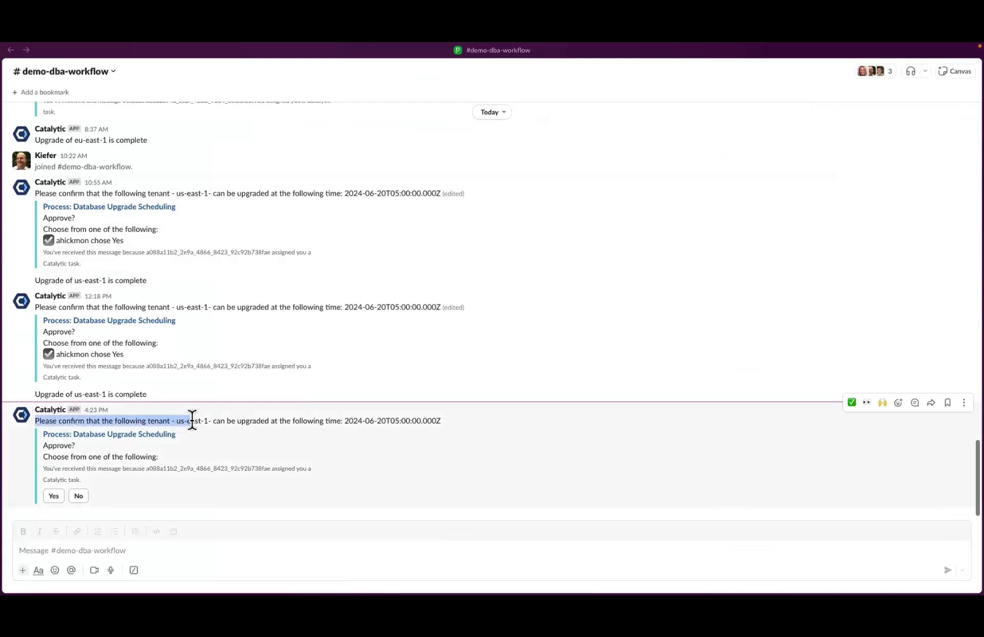
double_click(192, 420)
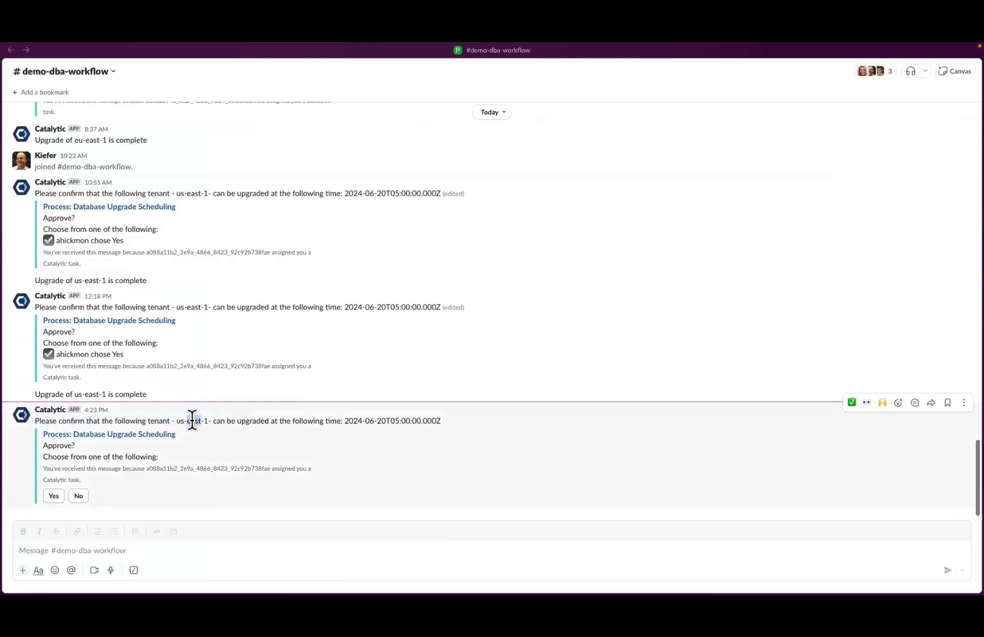
triple_click(352, 421)
left_click(233, 436)
left_click(55, 496)
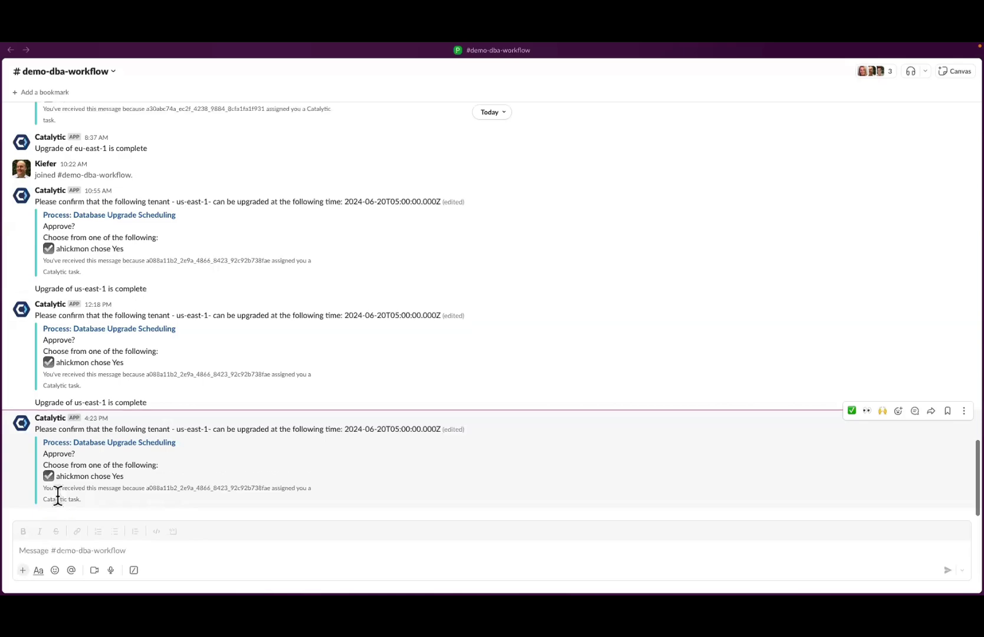
key("ctrl+Left")
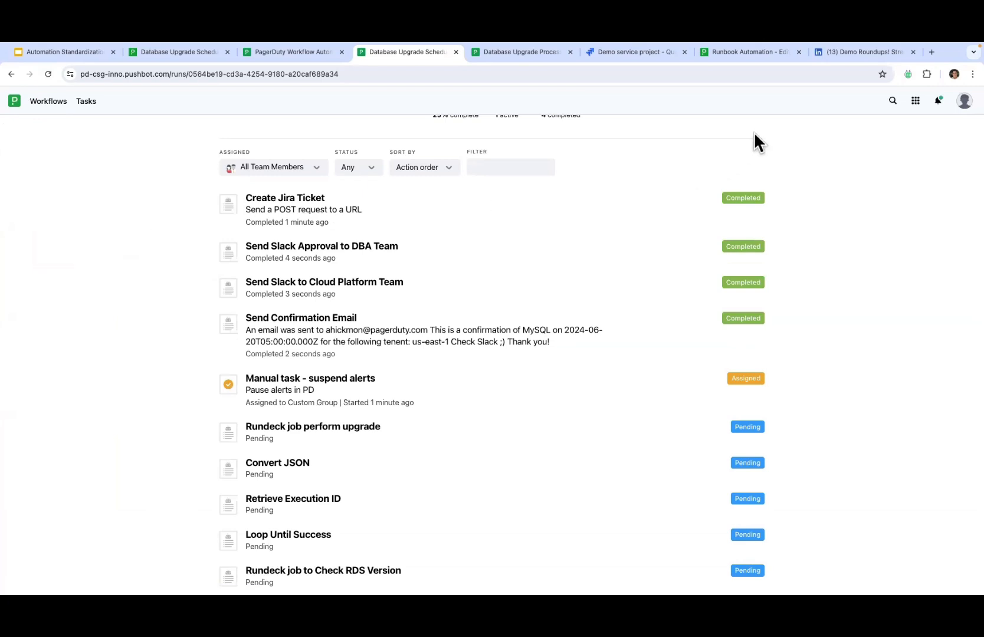
Step: Confirm Jira ticket DESK-21 for the MySQL 8.0.33 upgrade, then return to the workflow build view
left_click(641, 53)
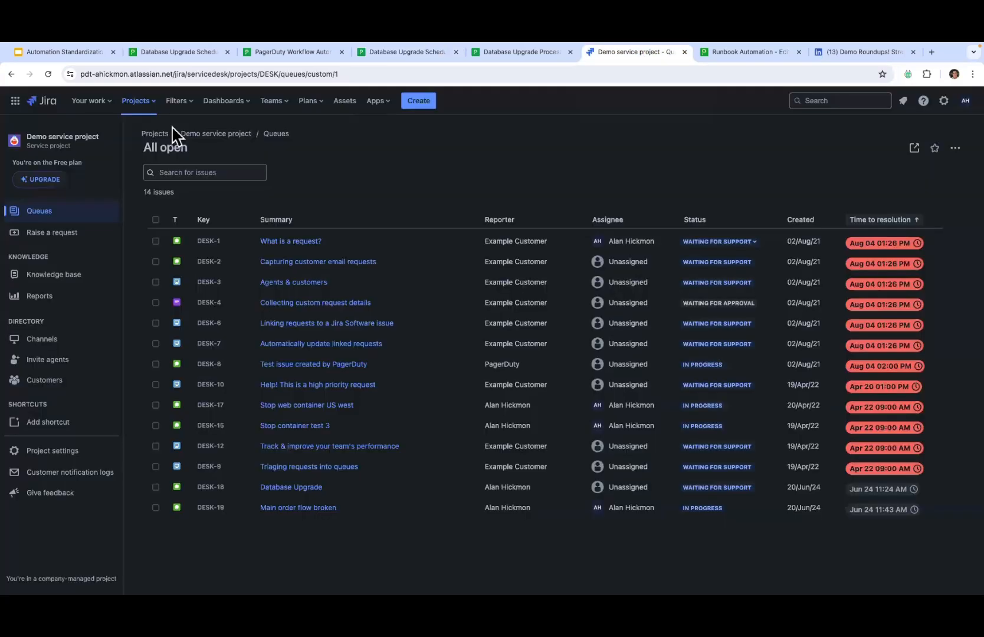
left_click(48, 74)
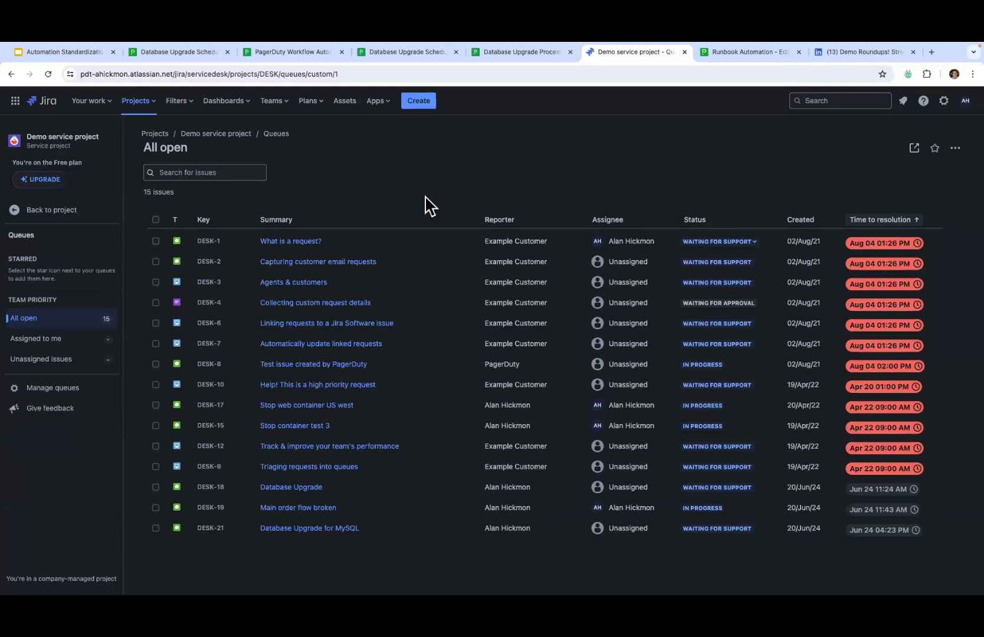
left_click(298, 531)
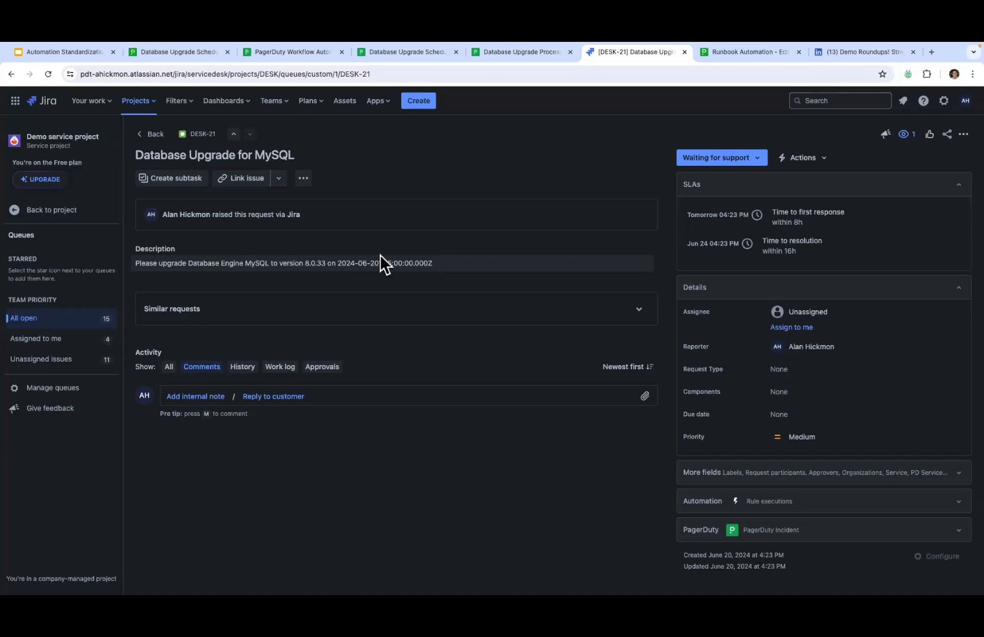
left_click(285, 51)
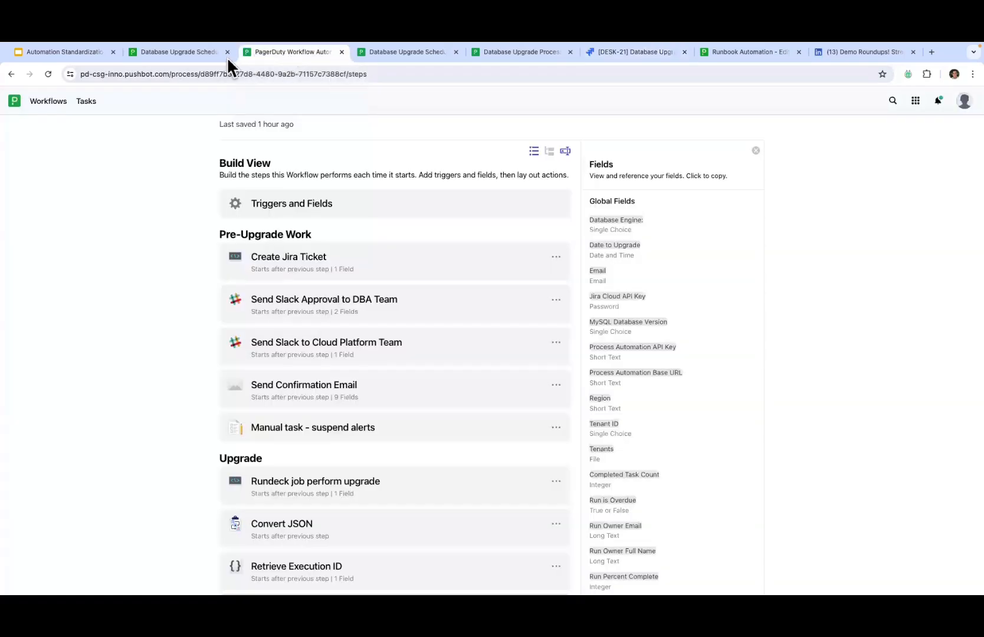
Step: Open the Manual task - suspend alerts details in the upgrade run
left_click(414, 51)
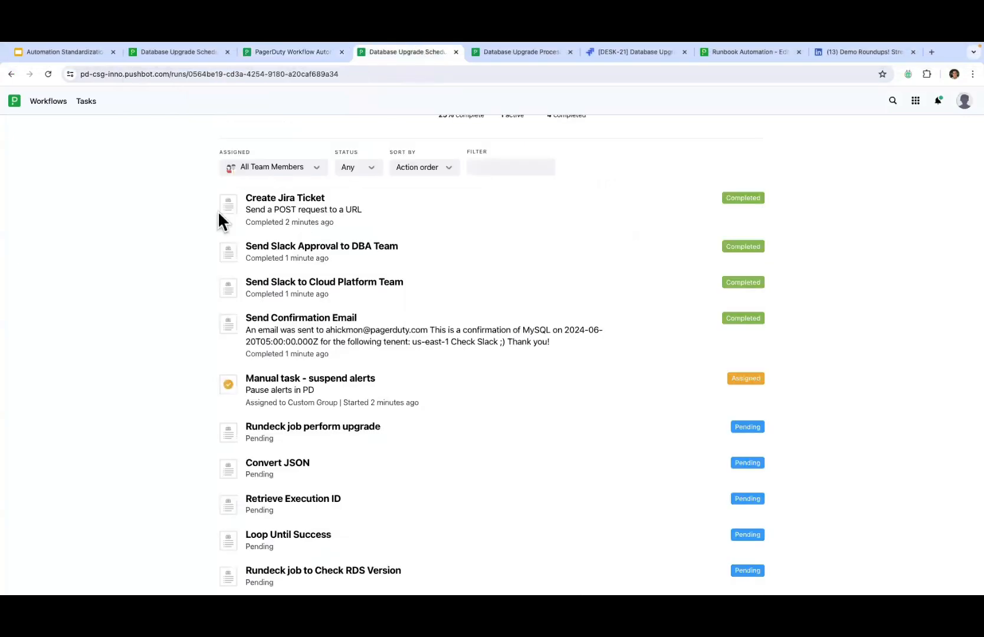
scroll(183, 377, "down", 1)
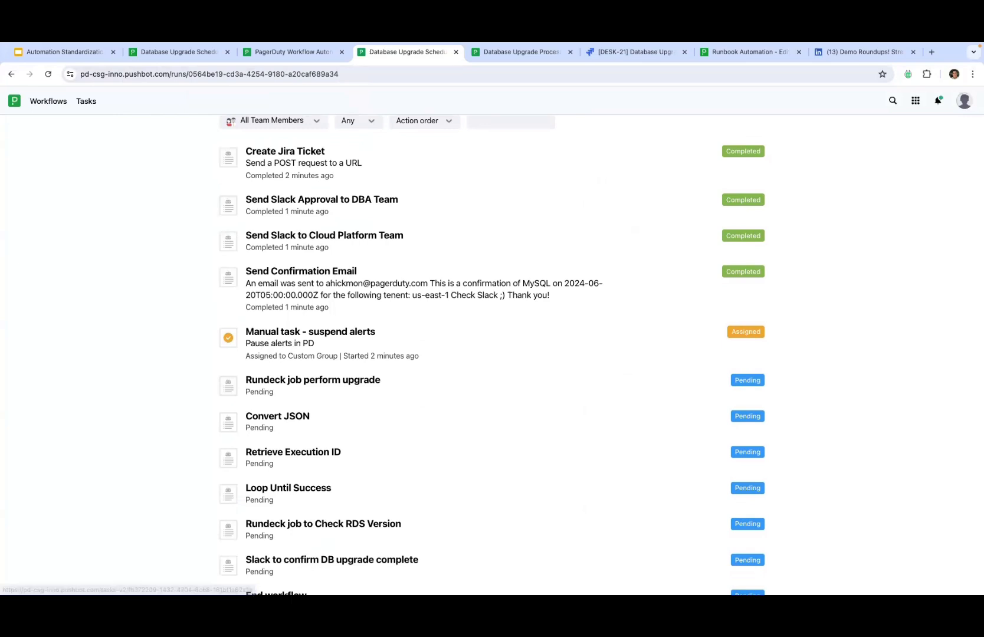
key("super+Tab")
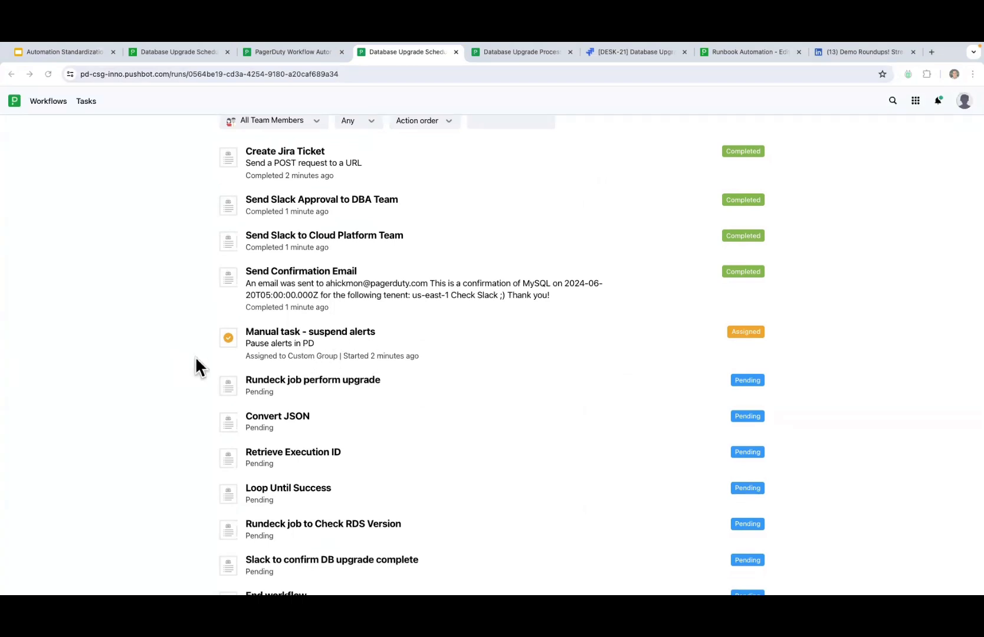
left_click(269, 341)
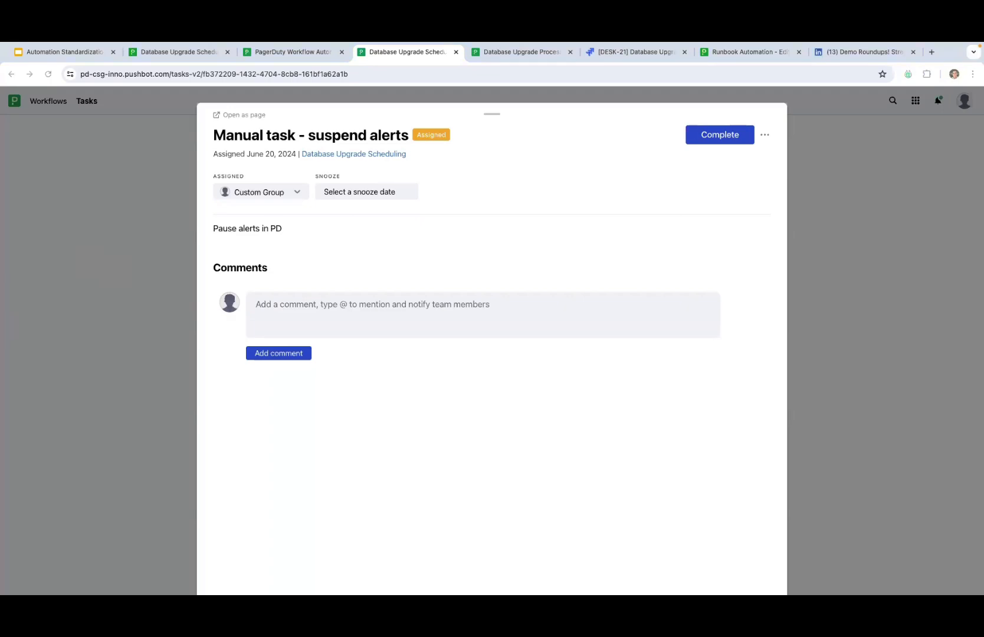
Step: Bring the Gmail window showing the New Task email onto the desktop
key("ctrl+Right")
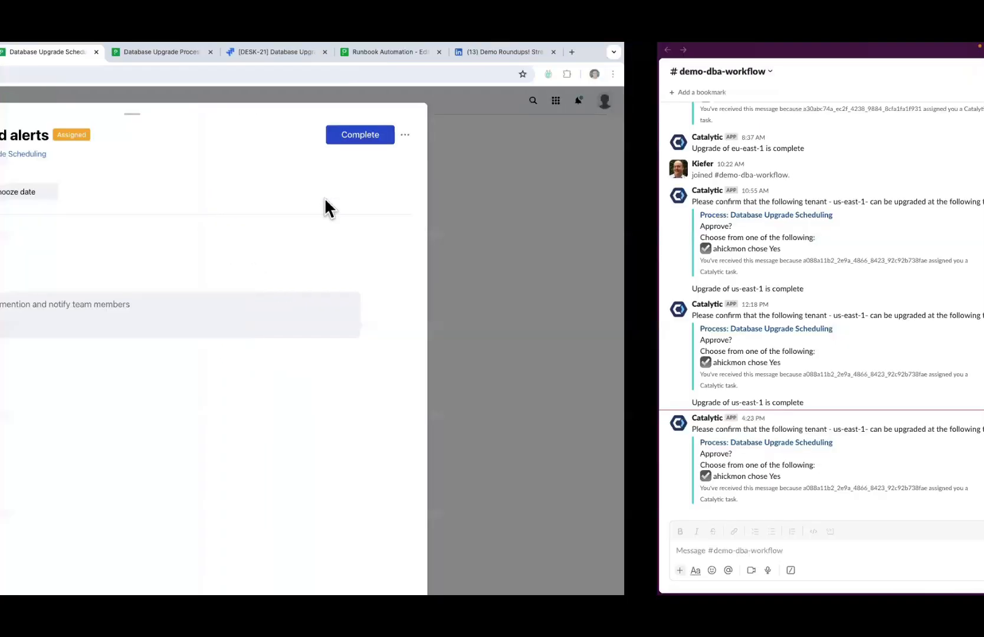
key("ctrl+Right")
left_click_drag(0, 135, 641, 74)
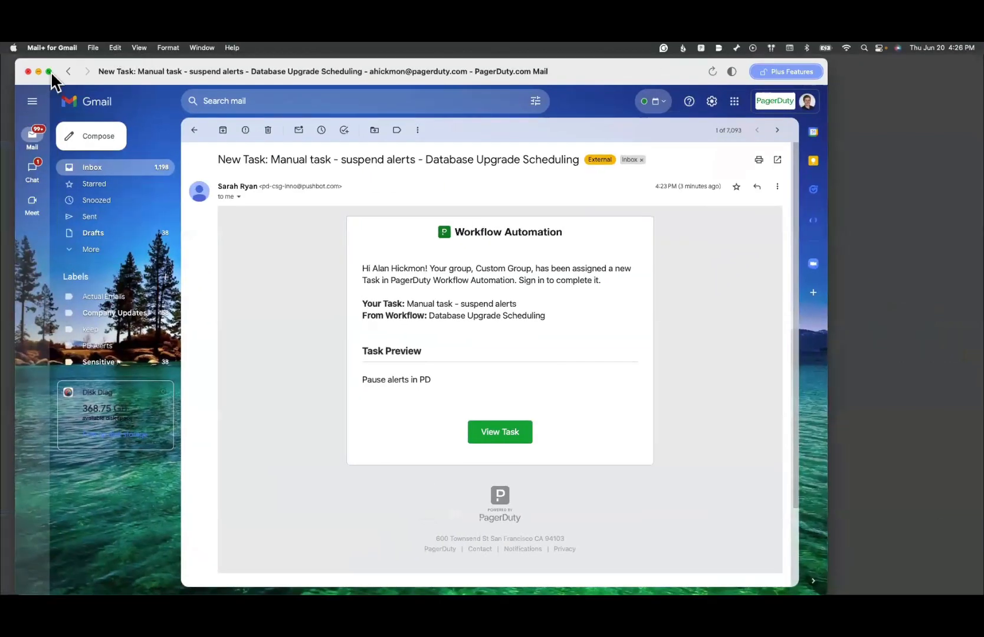
Step: Maximize Gmail and follow the suspend-alerts email's View Task link to Workflow Automation
left_click(50, 72)
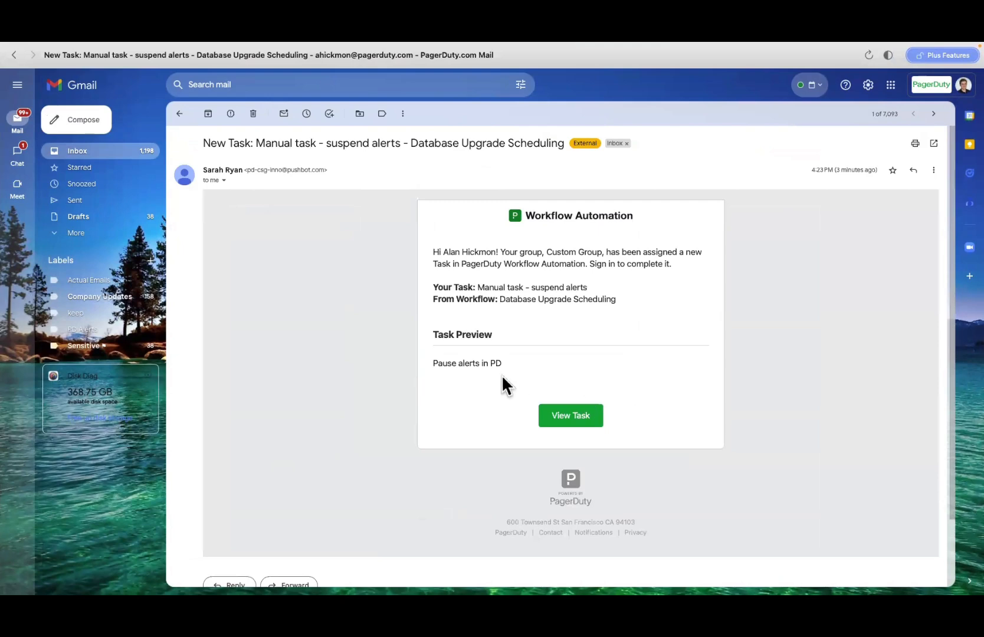
left_click_drag(435, 363, 502, 364)
left_click(558, 417)
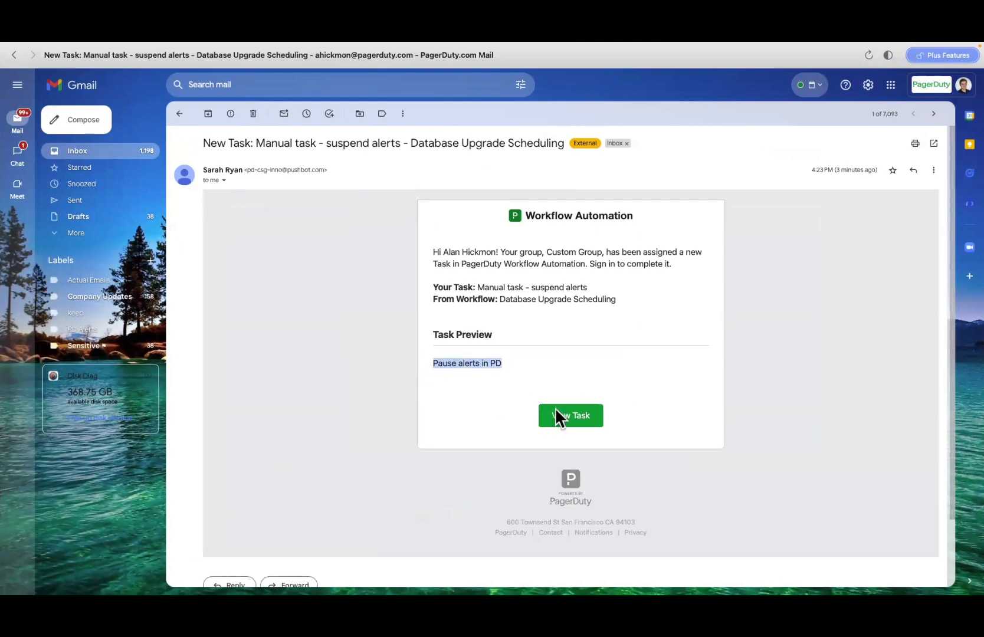
key("ctrl+Left")
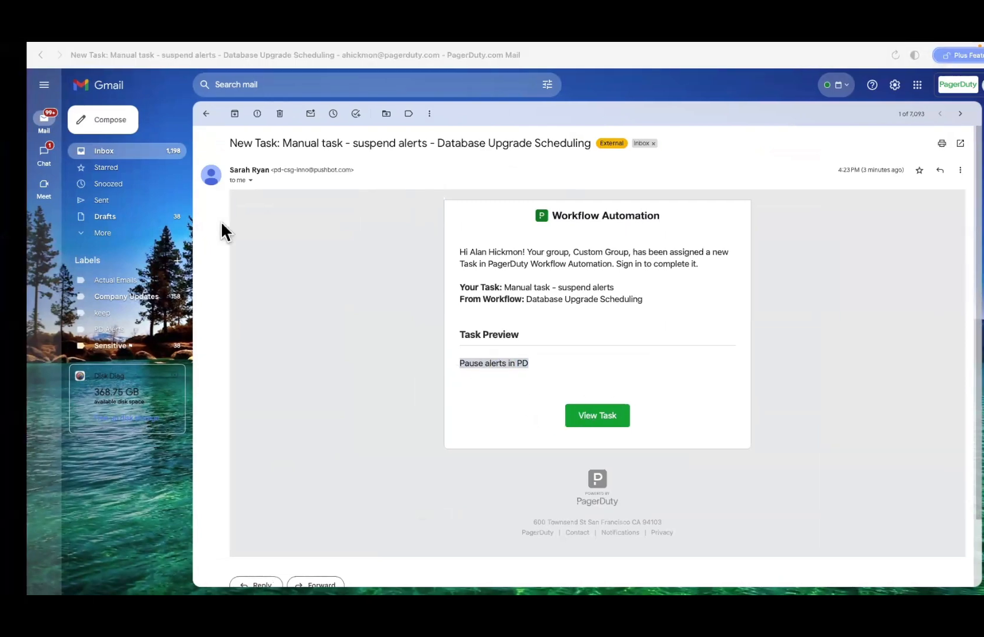
key("ctrl+Right")
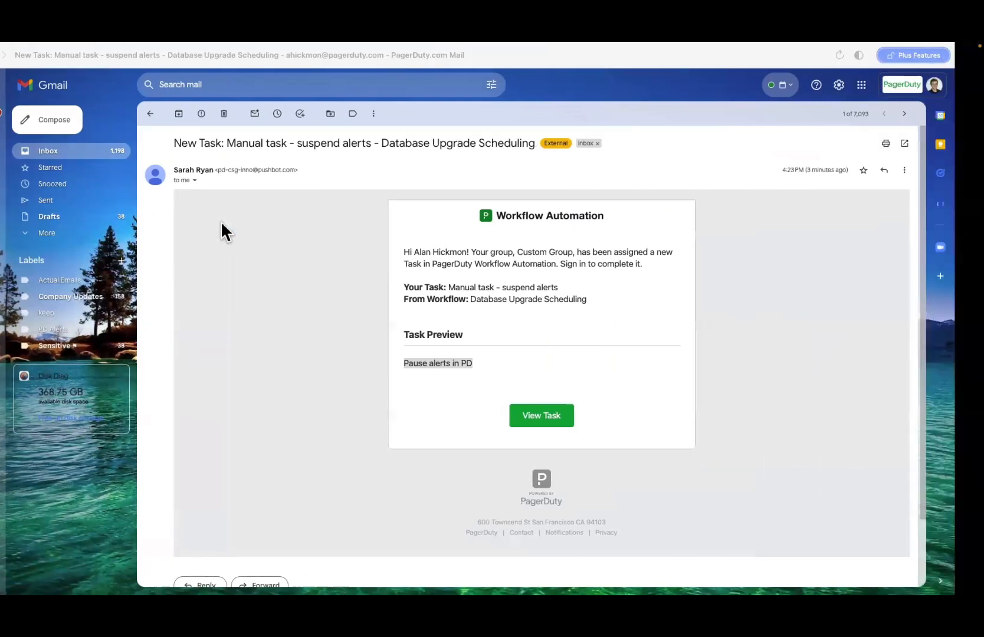
key("ctrl+Left")
key("ctrl+Left")
key("ctrl+Left")
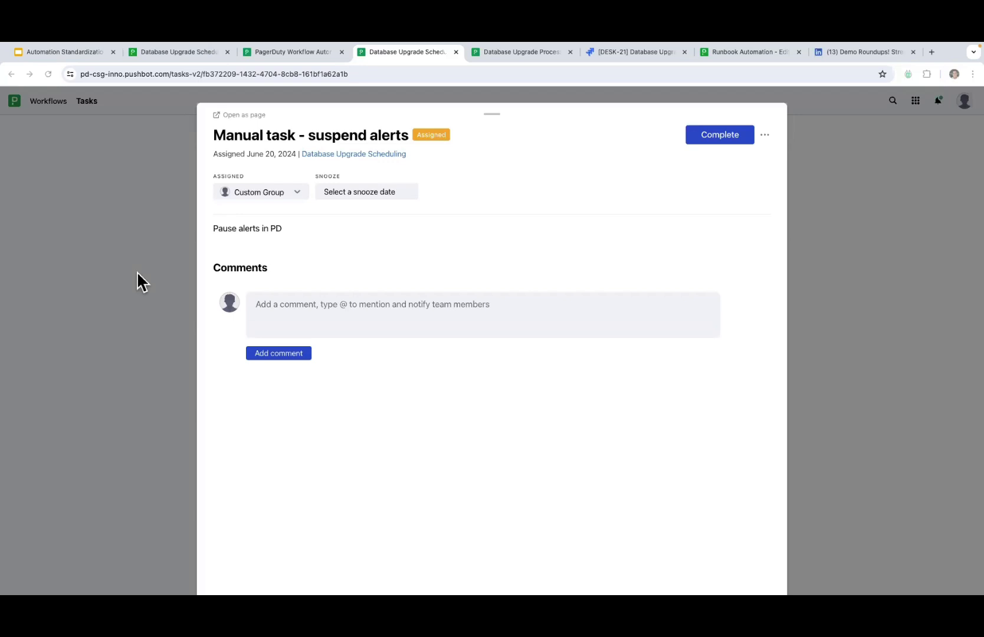
Step: Complete Manual task - suspend alerts and refresh the run until Rundeck job perform upgrade starts
left_click(714, 135)
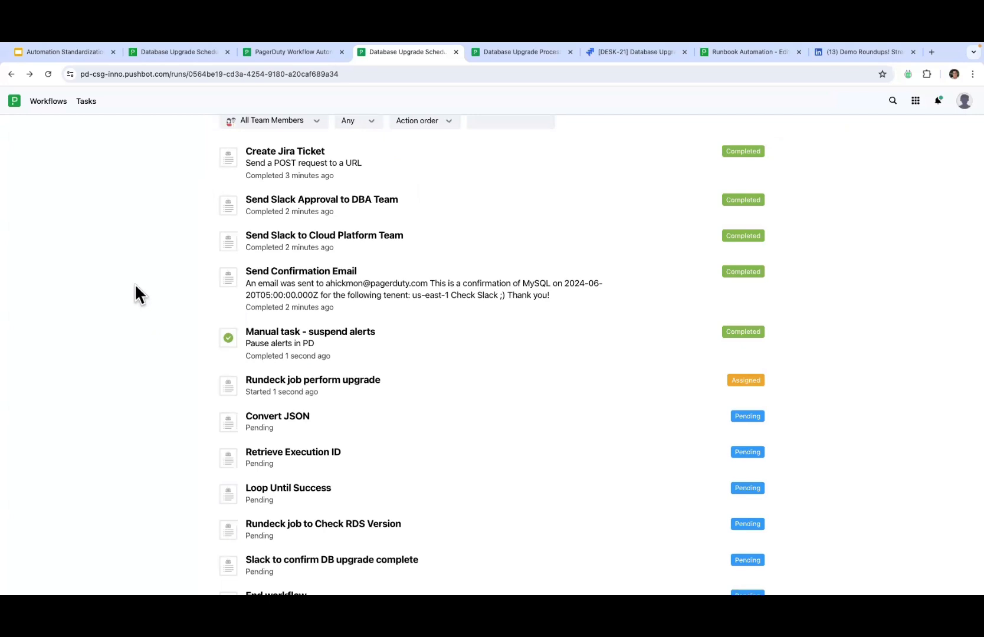
left_click(48, 74)
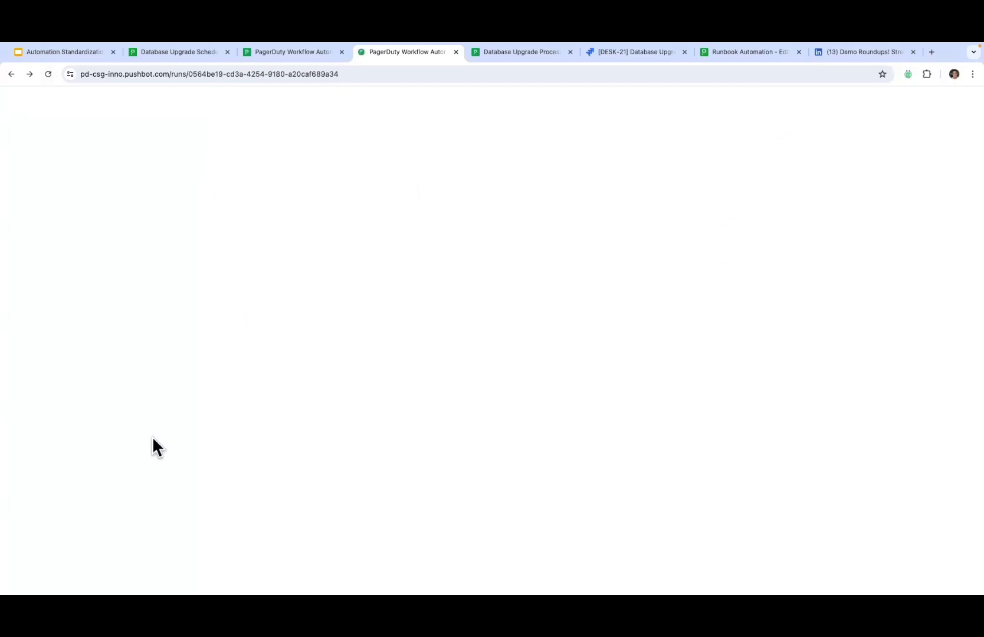
scroll(152, 447, "down", 3)
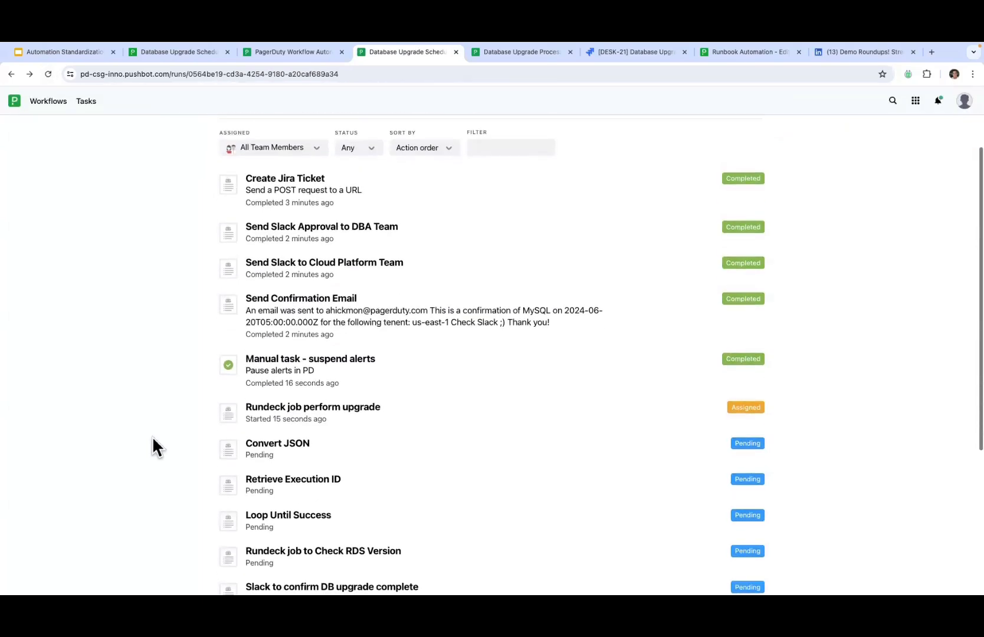
scroll(153, 440, "down", 1)
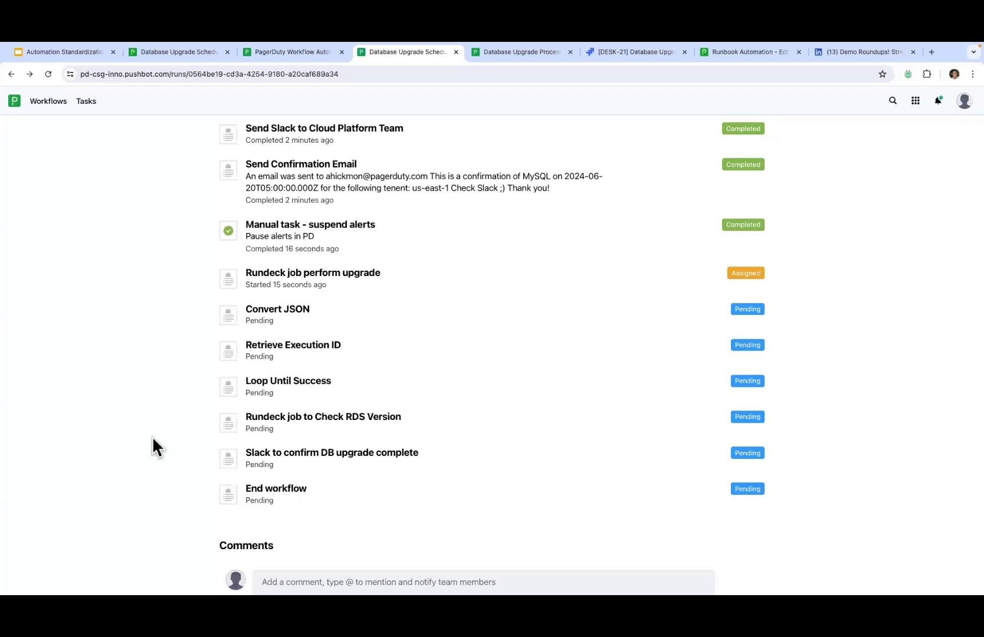
key("super+Tab")
left_click(47, 74)
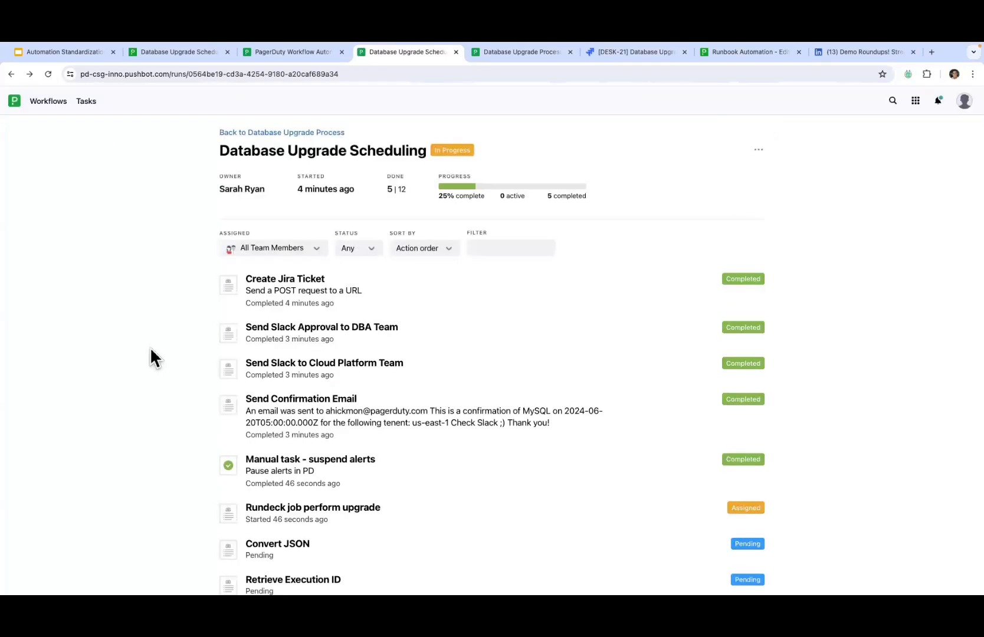
scroll(151, 350, "down", 5)
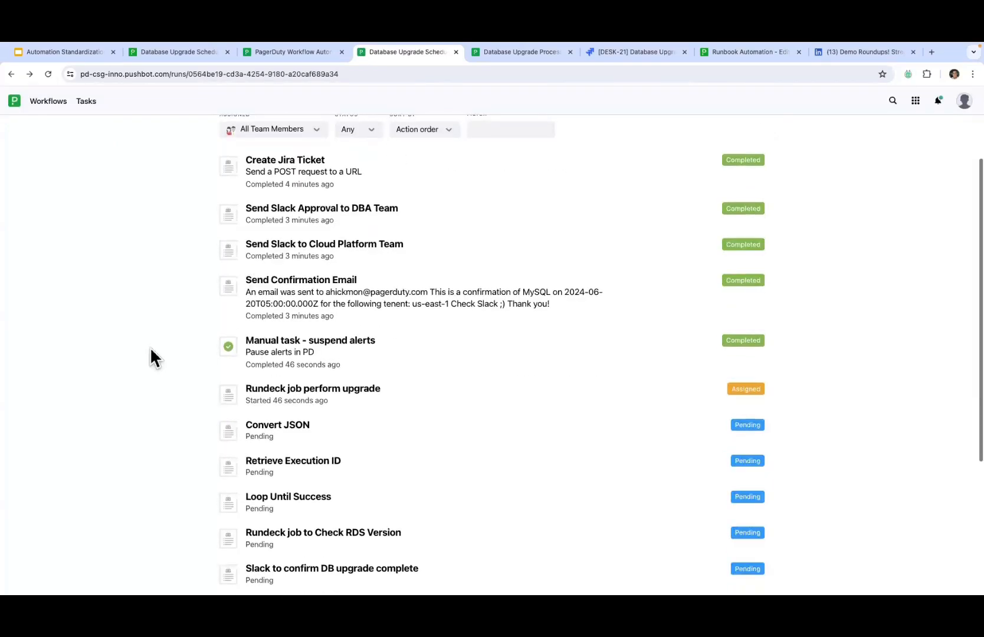
scroll(151, 350, "down", 1)
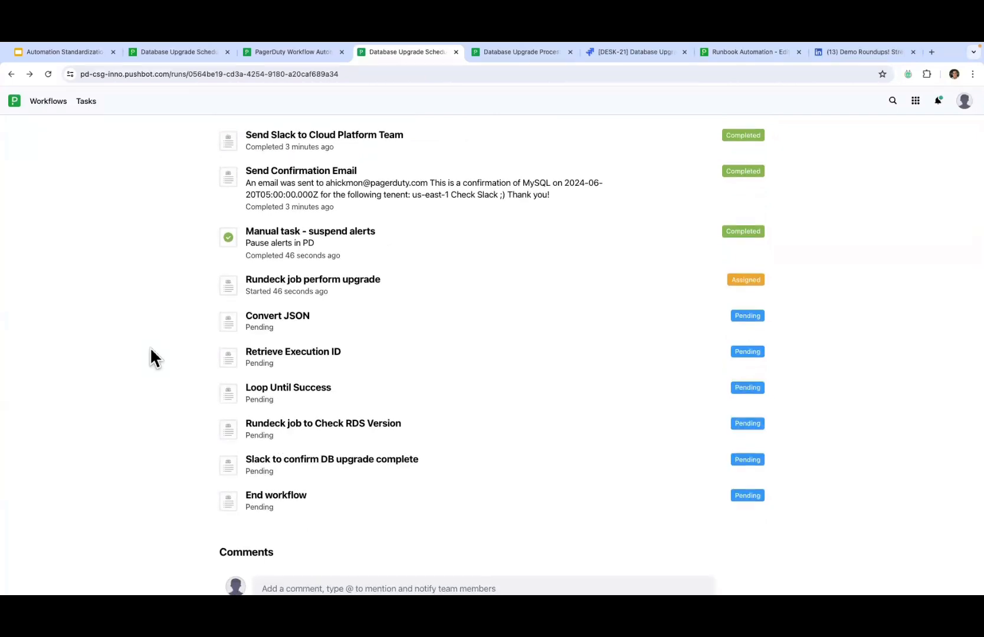
Step: Look at the Rundeck job perform upgrade task, then reload the run page
left_click(294, 280)
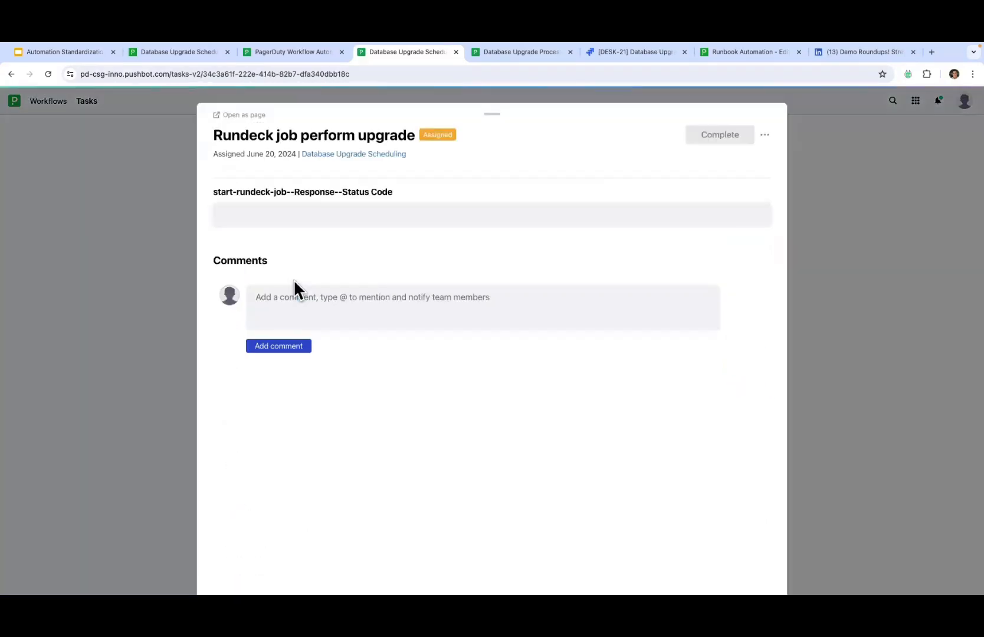
left_click(820, 152)
left_click(48, 74)
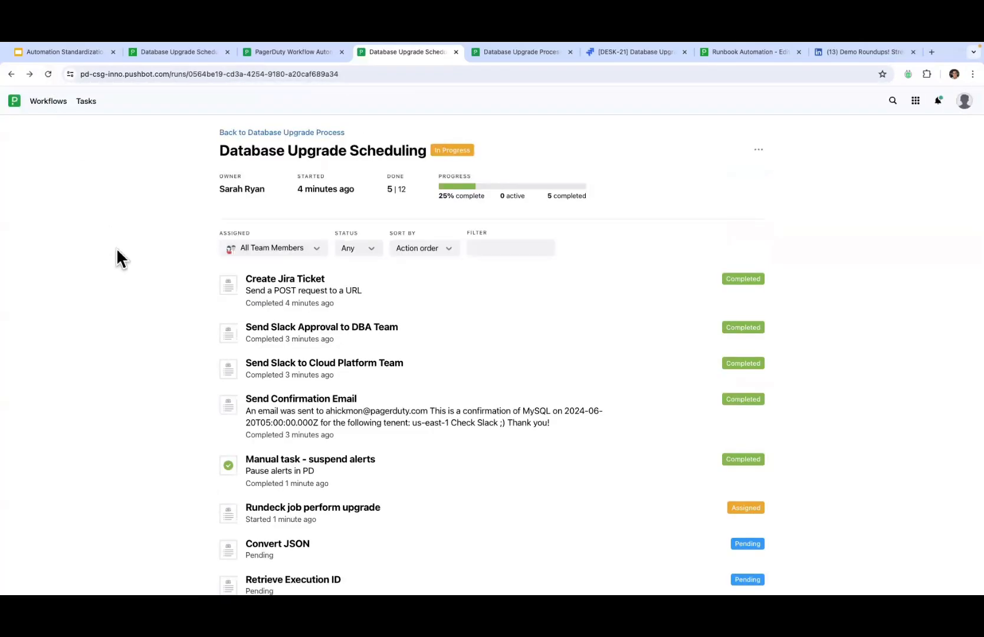
scroll(118, 250, "down", 5)
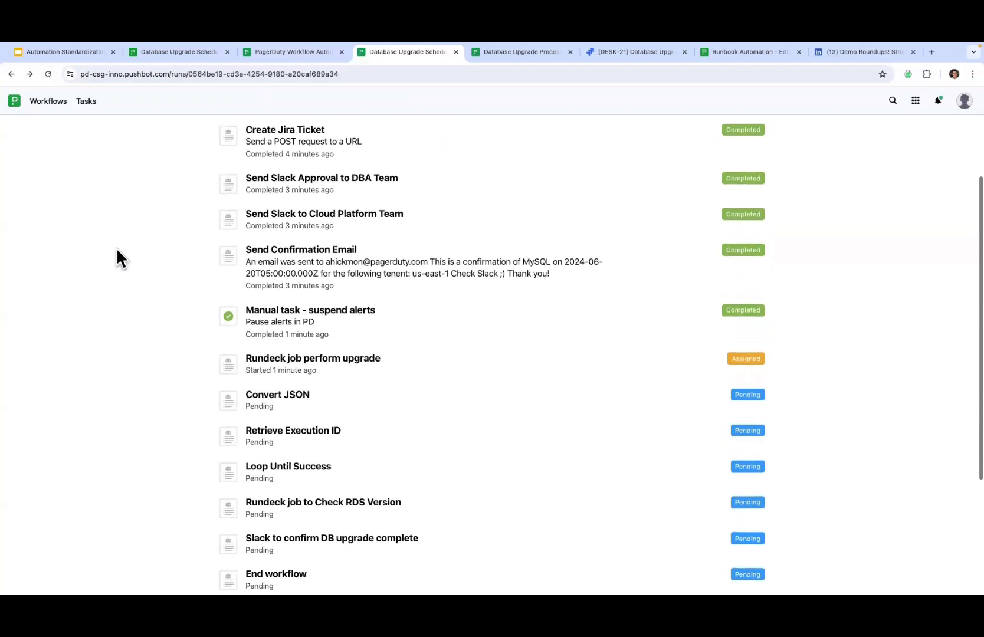
scroll(117, 247, "up", 1)
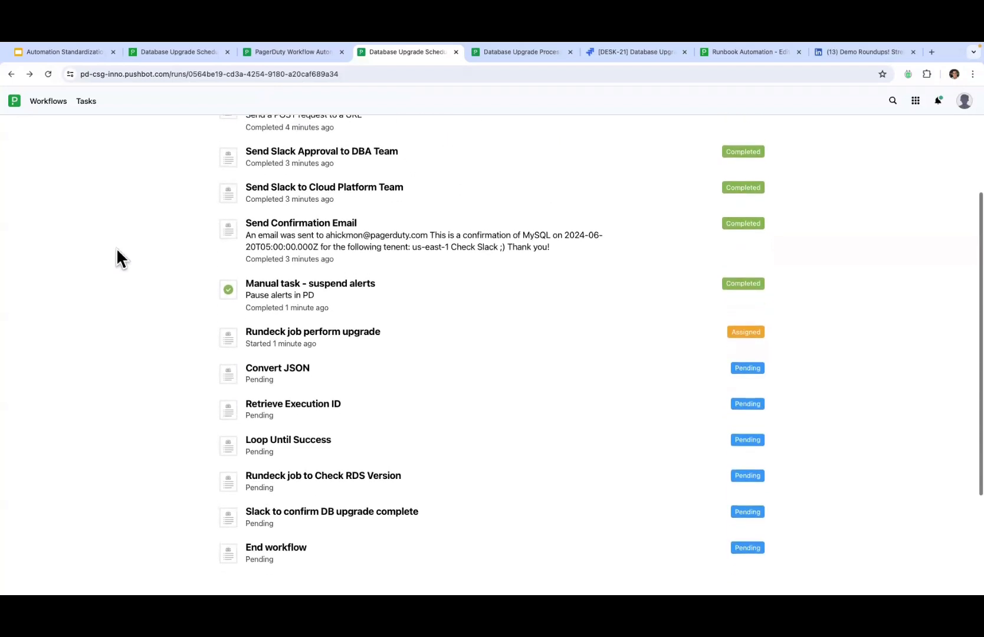
Step: Force Complete the Rundeck job perform upgrade step and reload the run
left_click(270, 334)
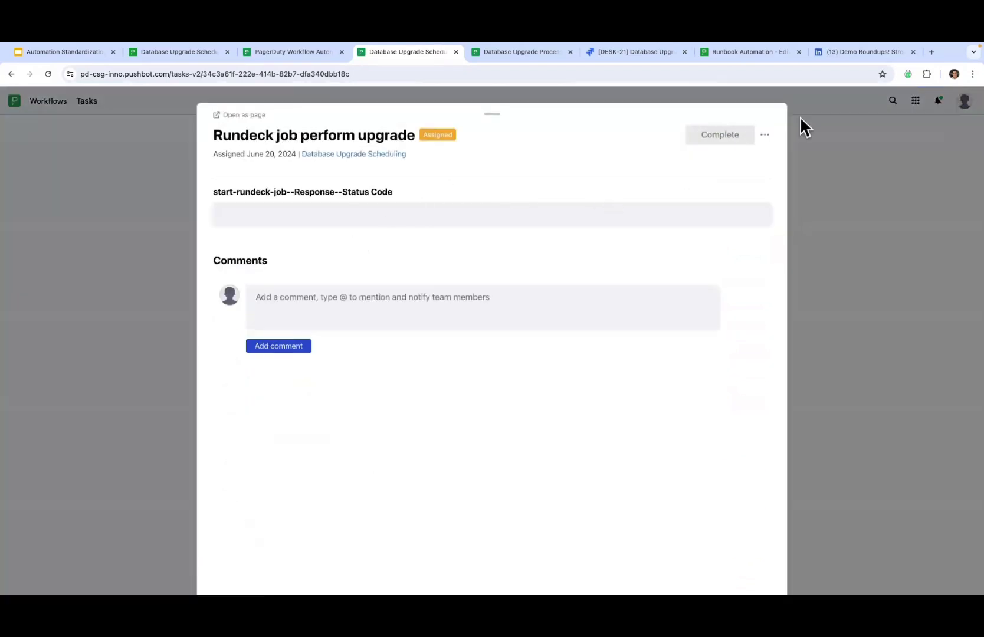
left_click(765, 135)
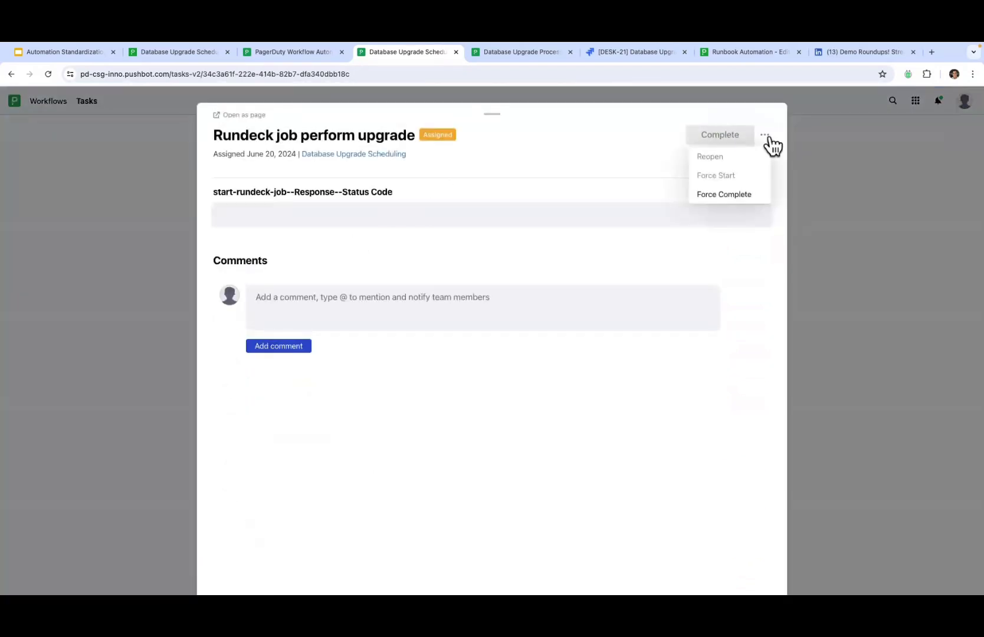
left_click(725, 195)
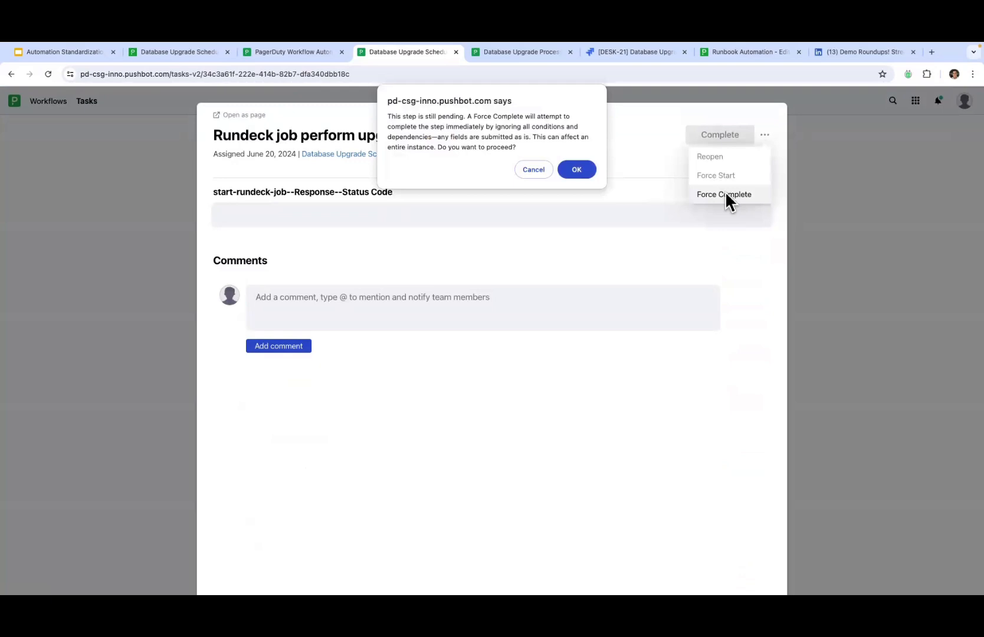
left_click(575, 171)
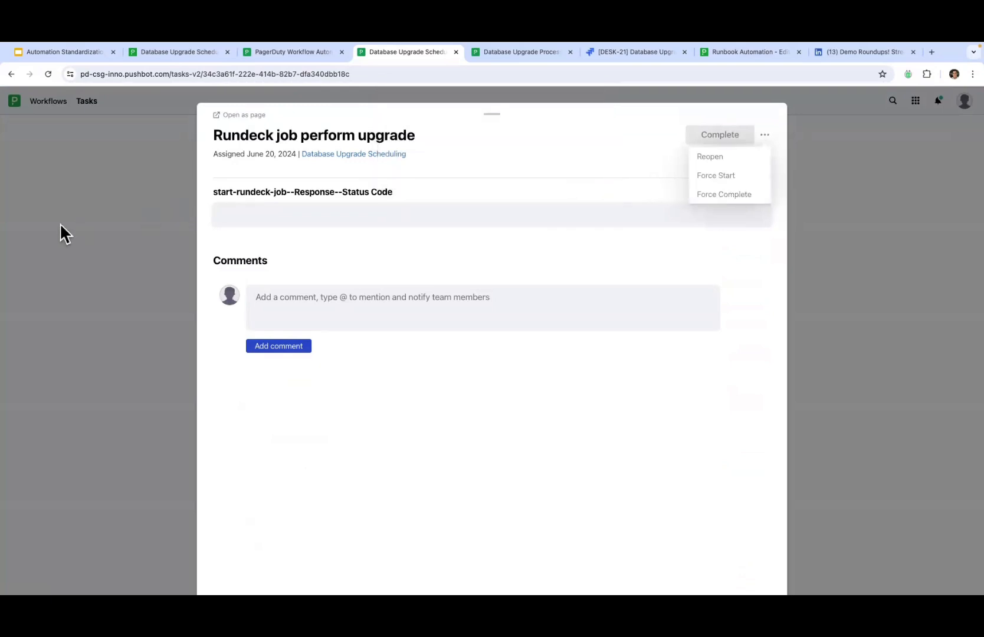
left_click(101, 242)
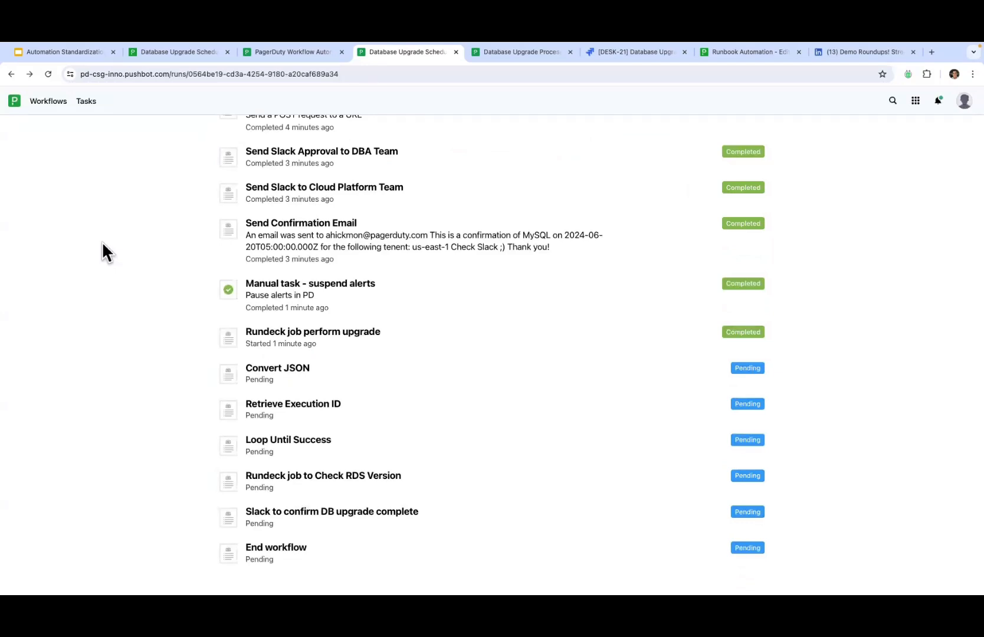
left_click(49, 74)
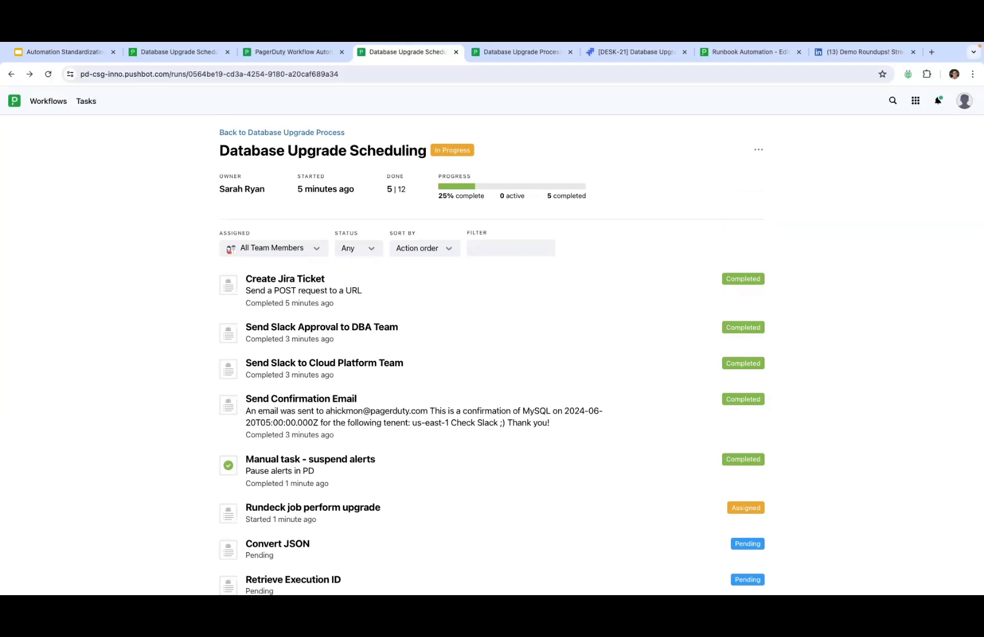
Step: Go back from the run to the Database Upgrade Process instances list
scroll(143, 498, "down", 3)
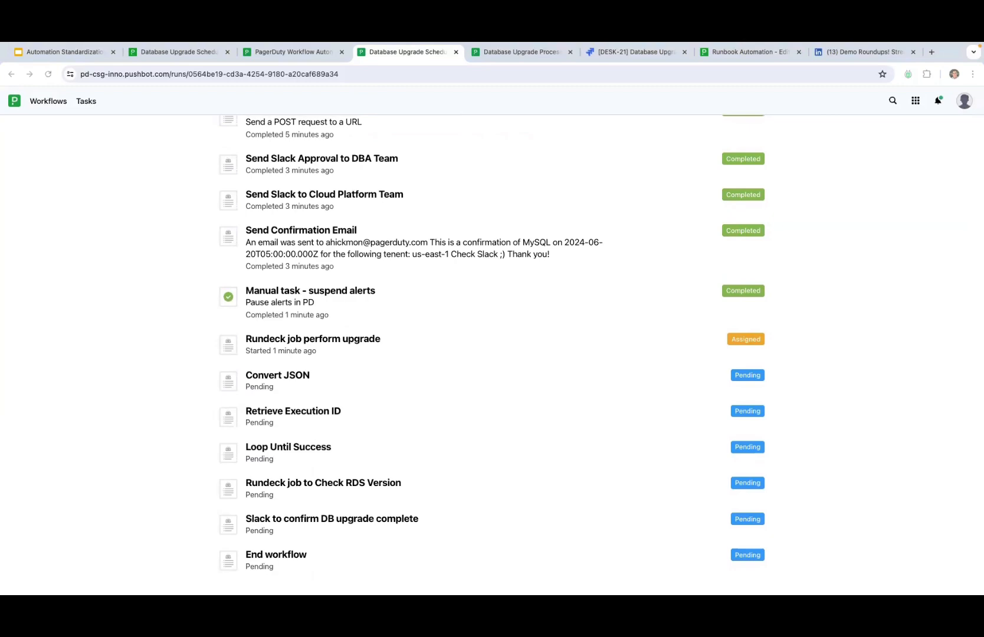
scroll(136, 242, "up", 3)
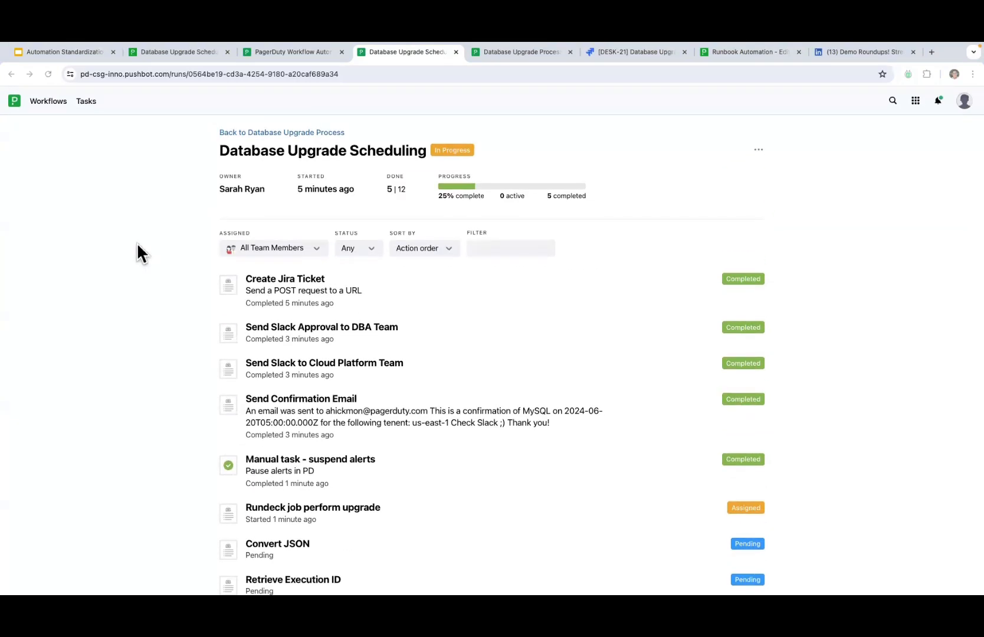
left_click(301, 132)
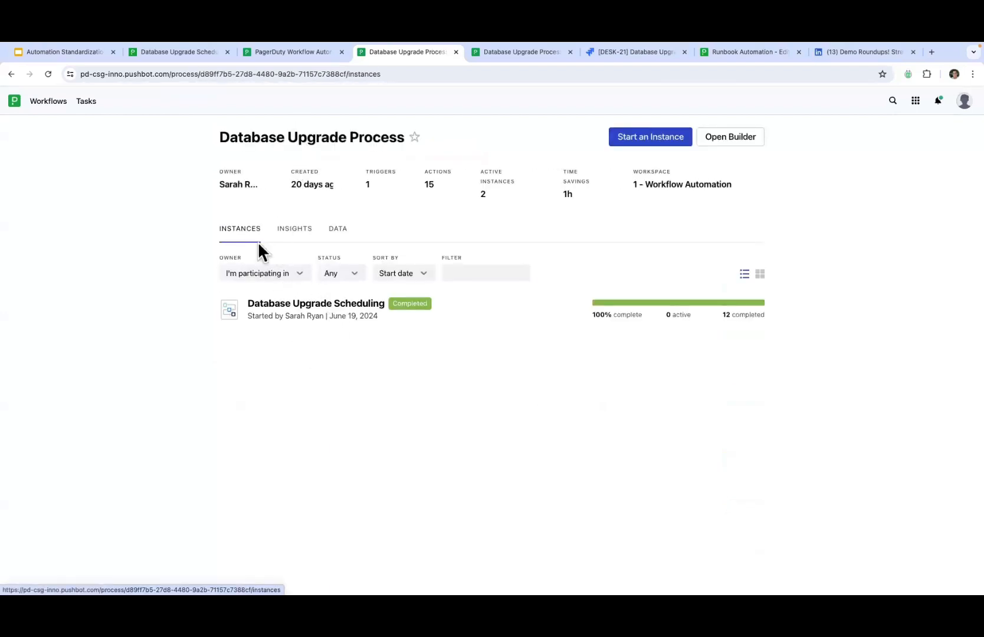
left_click(311, 317)
scroll(151, 402, "down", 1)
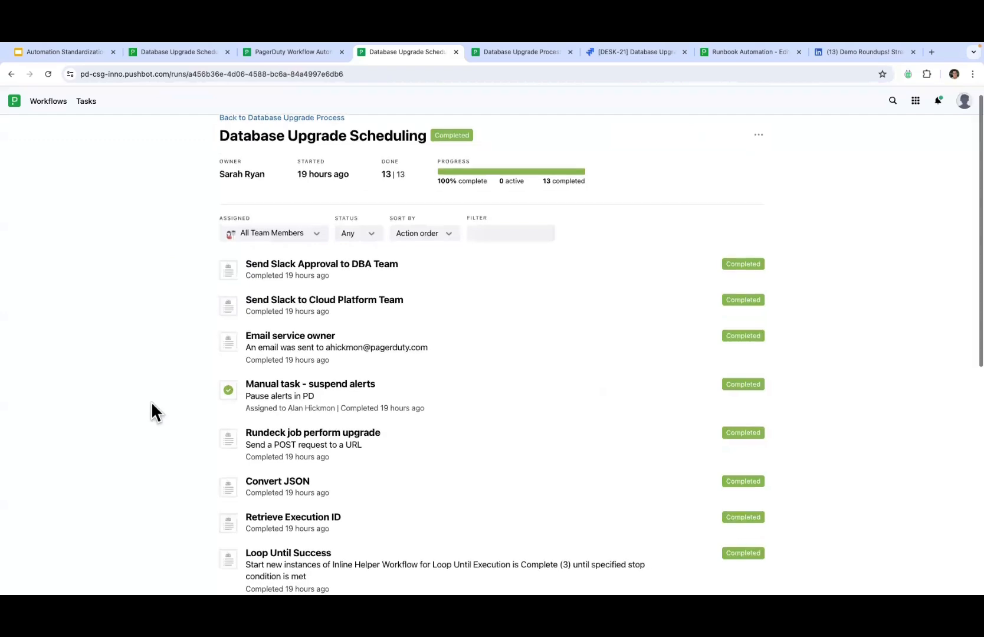
scroll(150, 401, "down", 4)
scroll(150, 401, "up", 2)
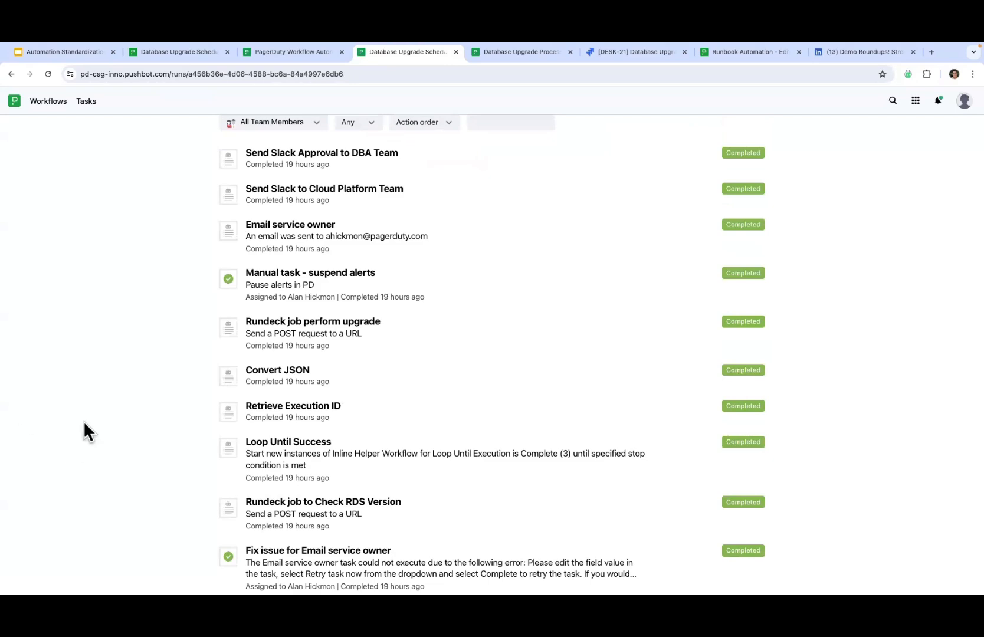
scroll(83, 421, "up", 3)
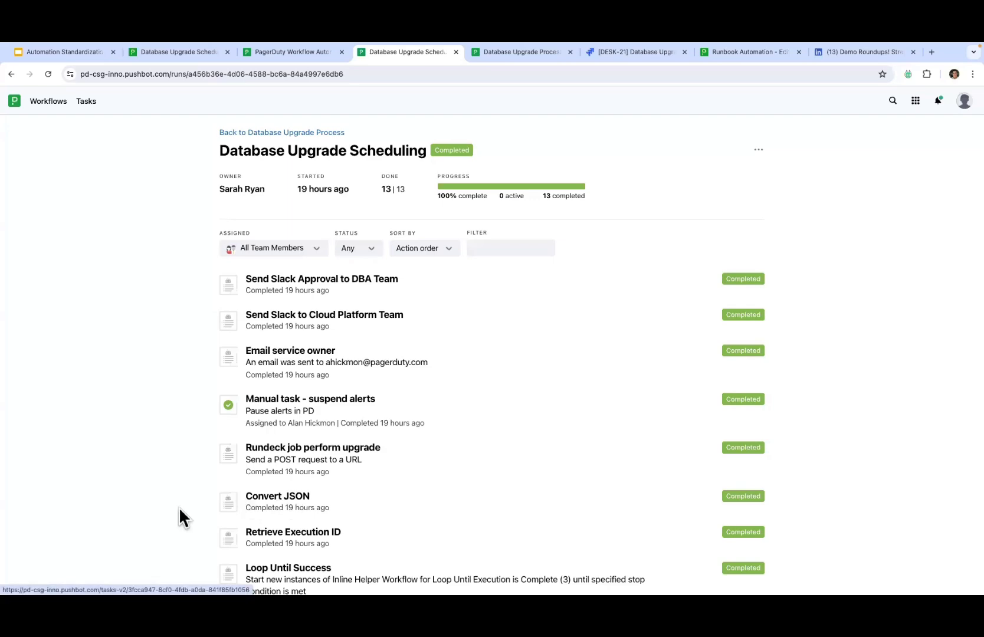
scroll(179, 517, "down", 4)
scroll(179, 507, "down", 1)
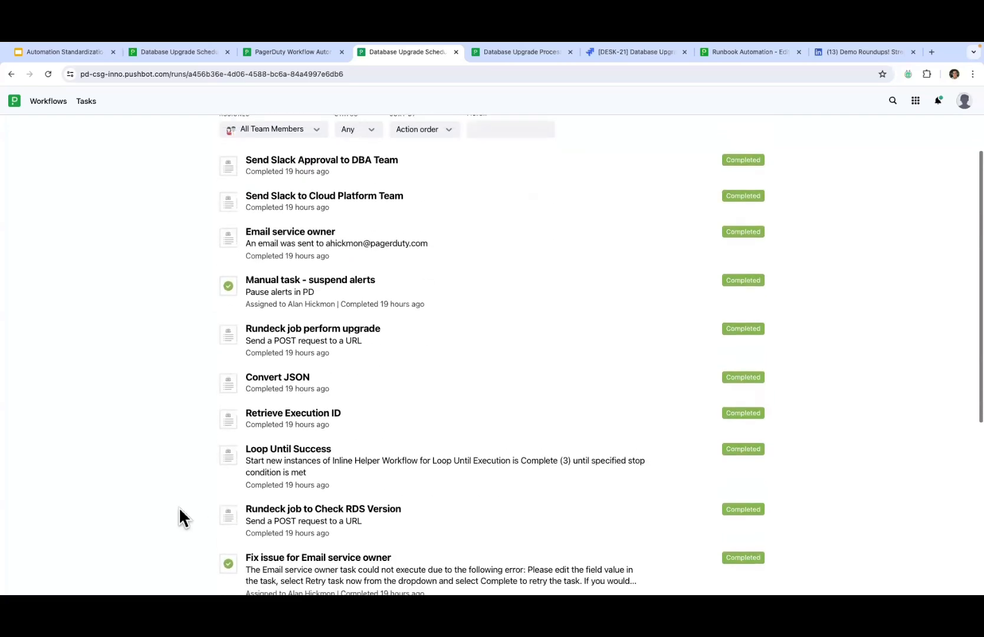
key("ctrl+Right")
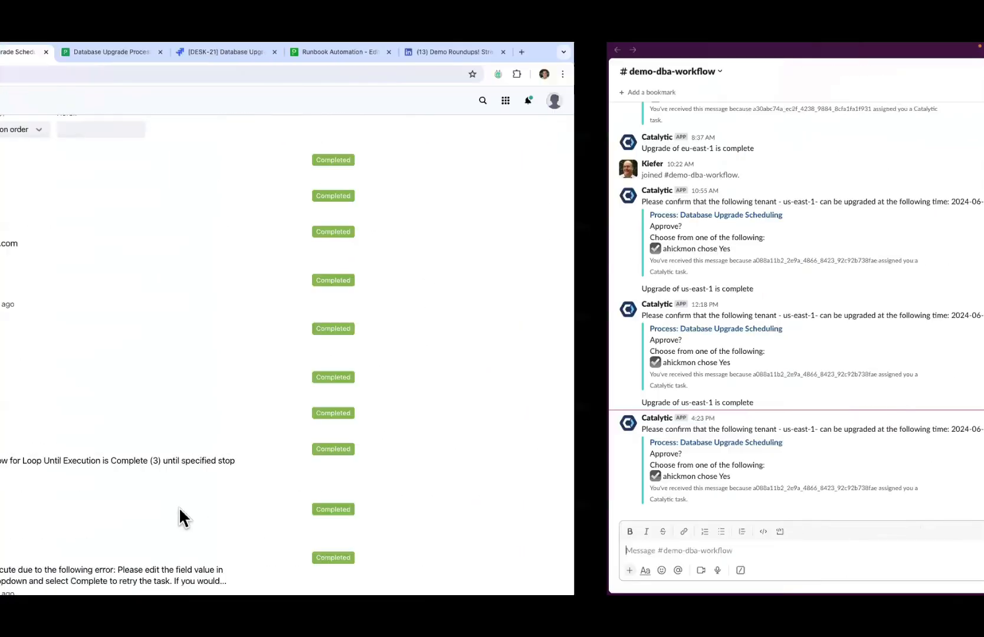
key("ctrl+Left")
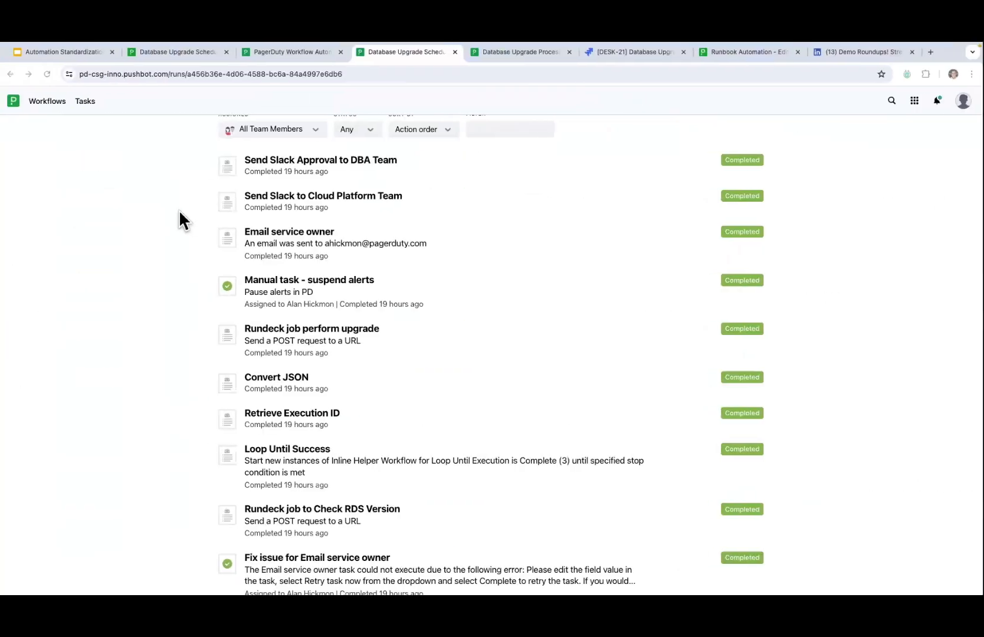
scroll(188, 212, "up", 5)
left_click(286, 134)
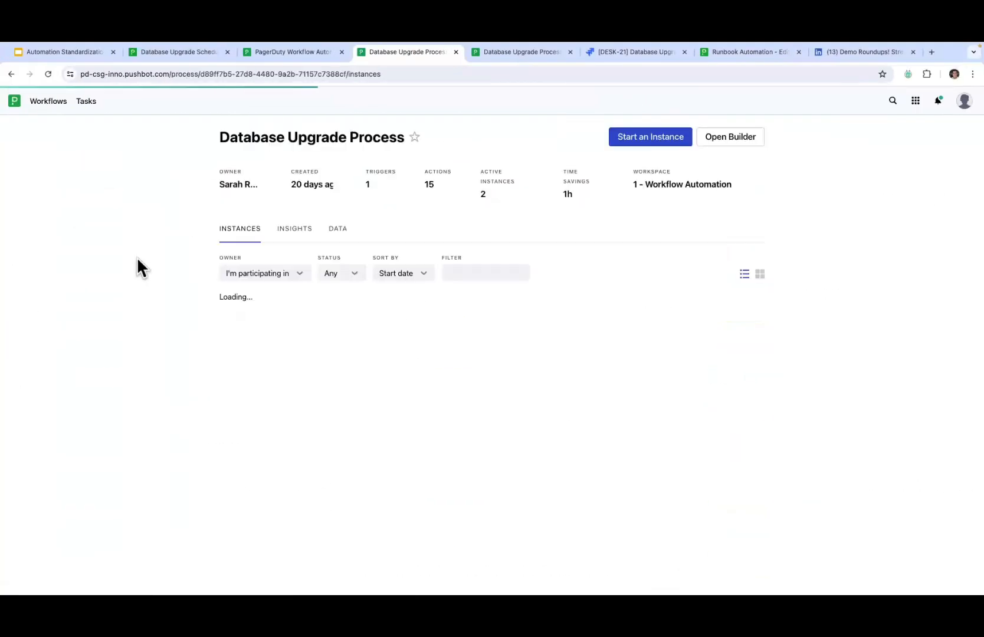
Step: Filter instances to Any owner and open the in-progress Database Upgrade Scheduling run
left_click(256, 277)
left_click(255, 294)
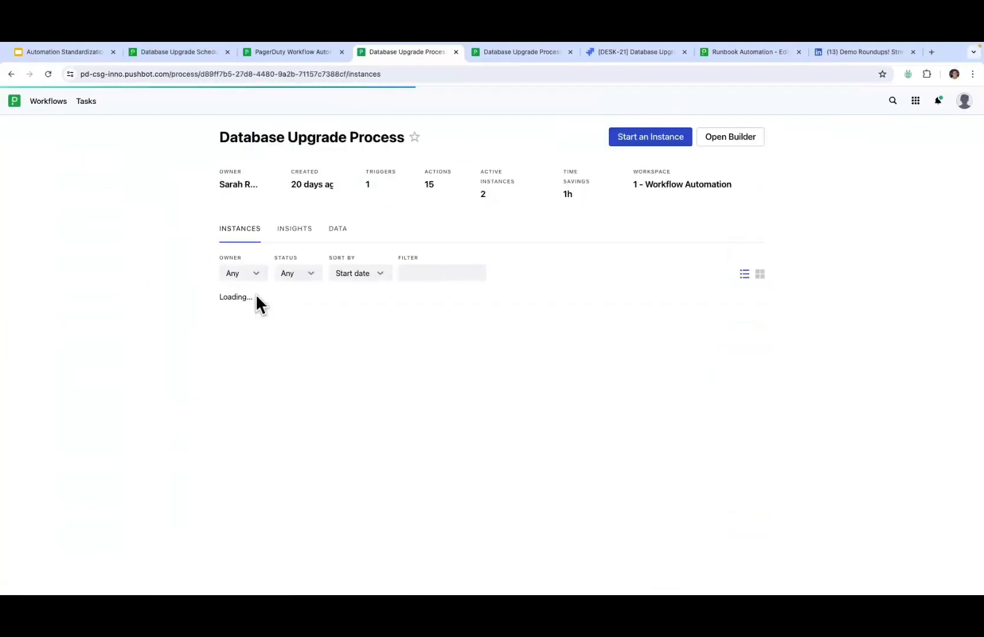
left_click(277, 319)
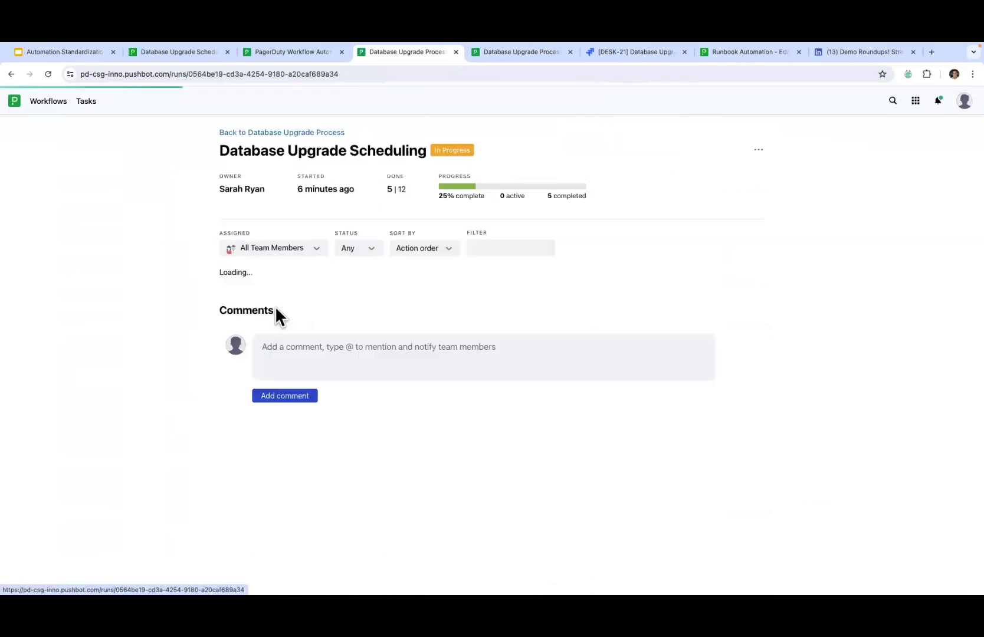
scroll(357, 458, "down", 4)
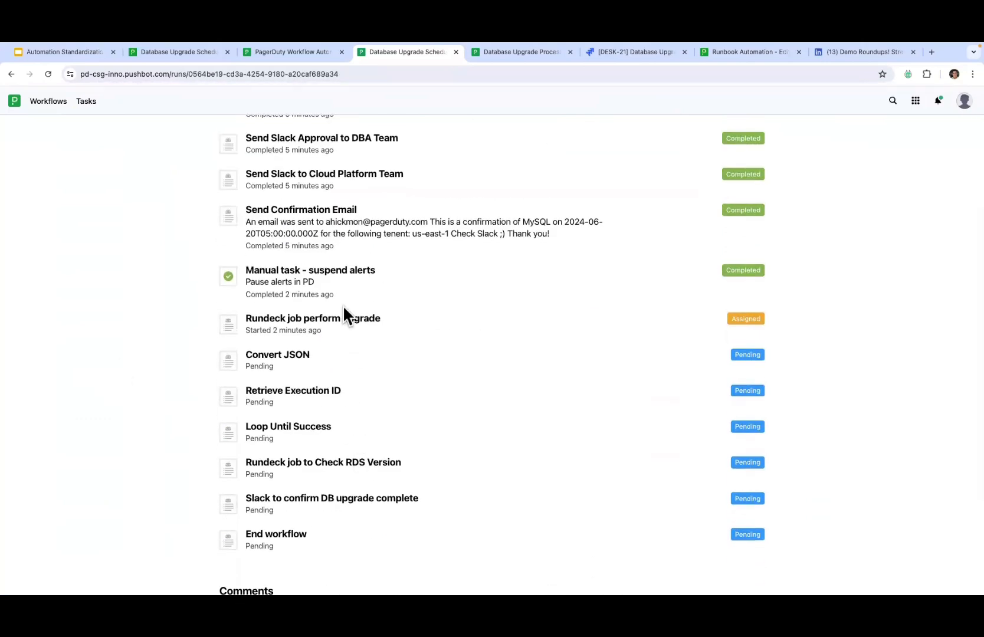
Step: Review the suspend-alerts and Rundeck perform upgrade task details in the run's steps
left_click(309, 289)
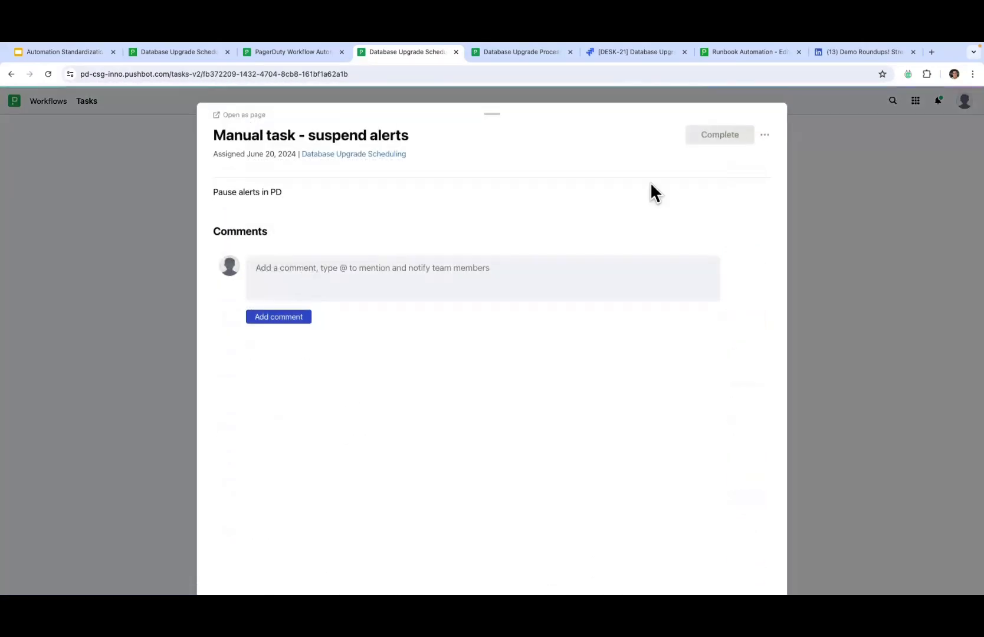
left_click(835, 171)
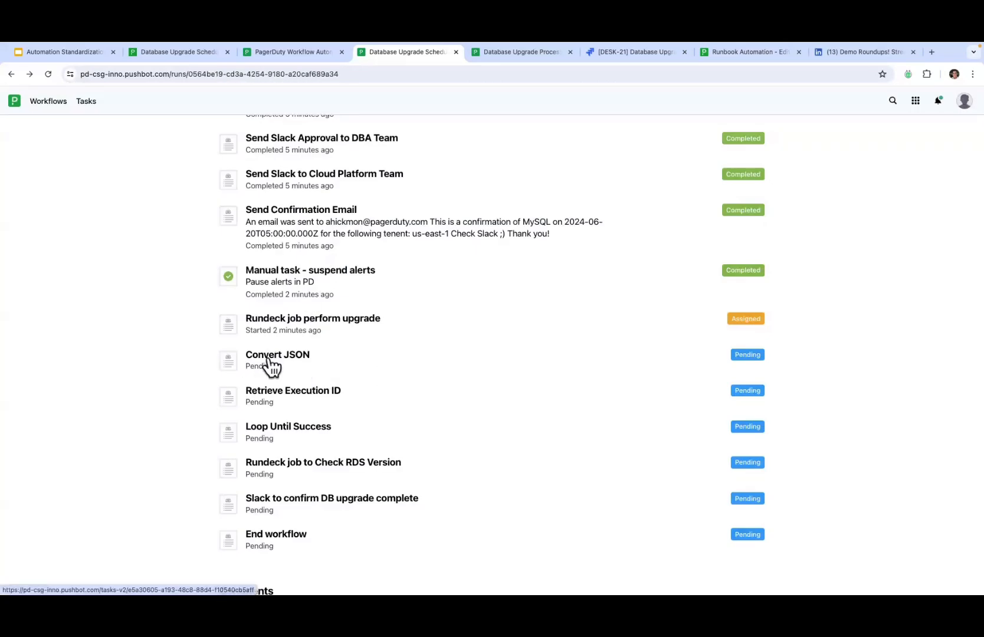
scroll(270, 367, "down", 3)
scroll(271, 365, "up", 3)
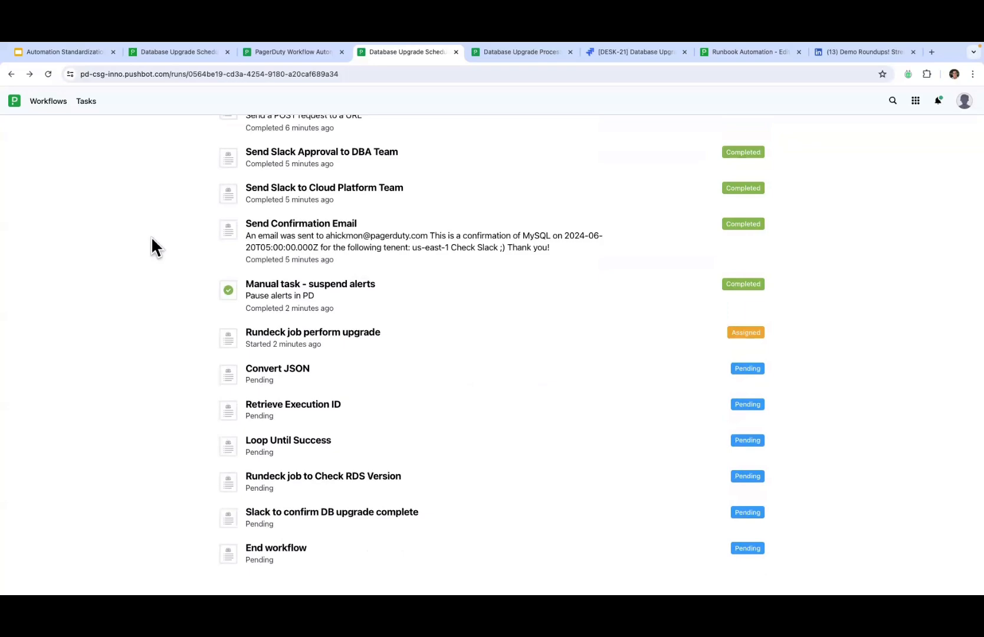
scroll(219, 332, "up", 3)
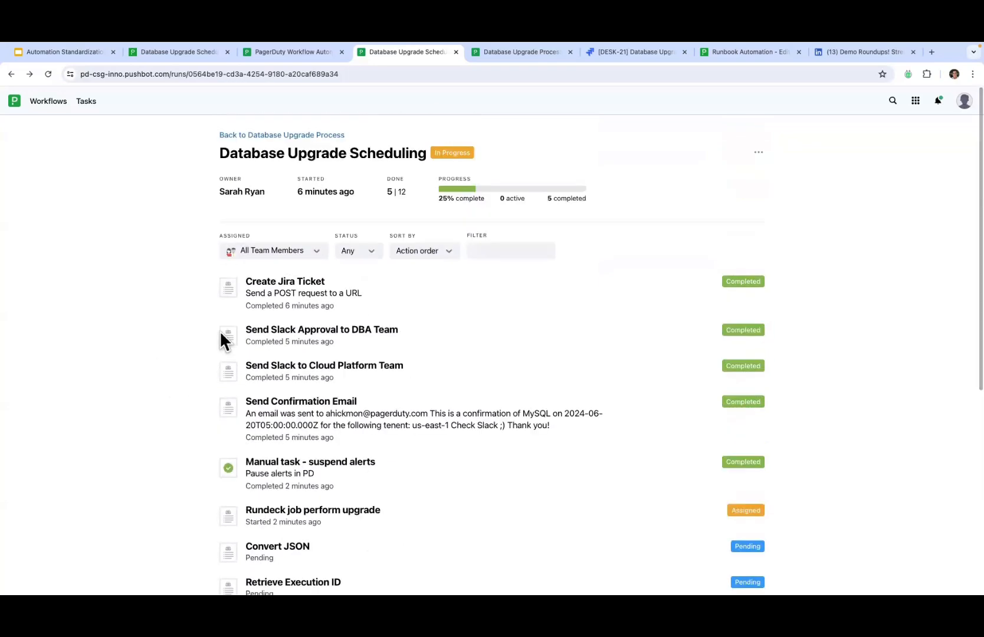
scroll(220, 341, "down", 3)
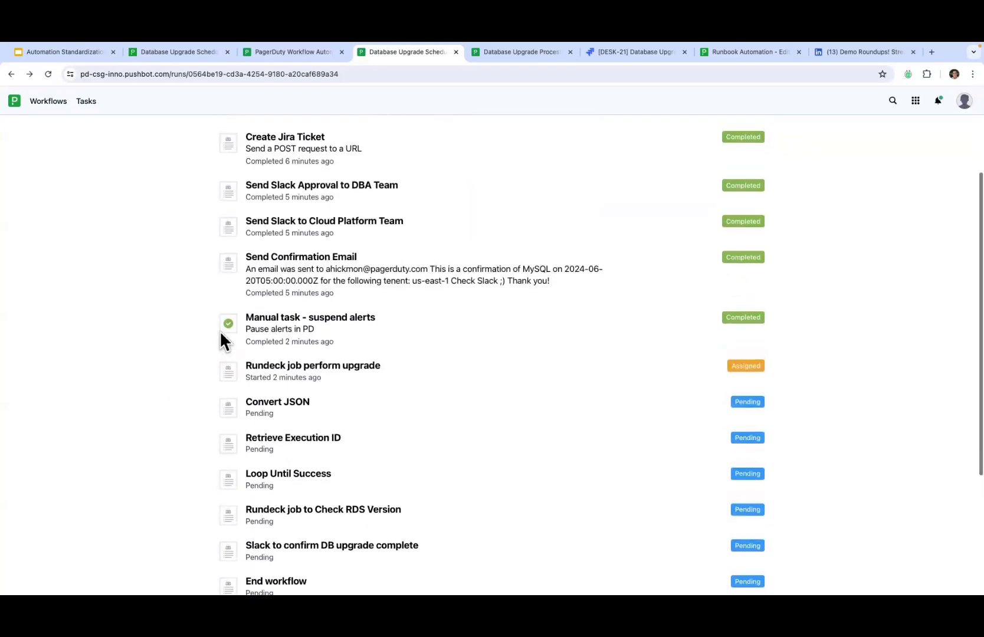
left_click(280, 362)
left_click(126, 334)
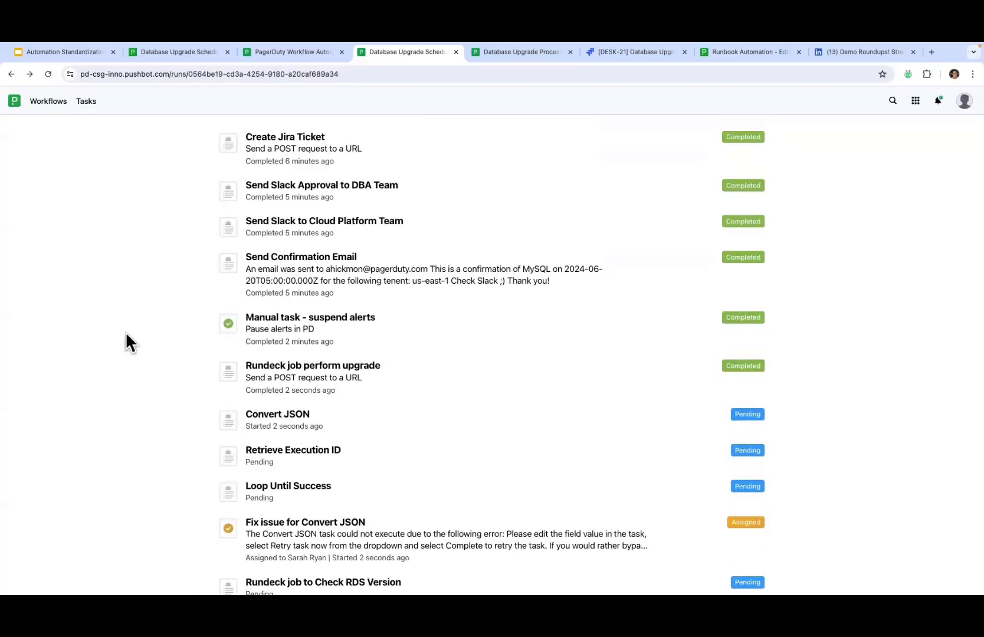
scroll(125, 332, "up", 1)
scroll(125, 331, "down", 1)
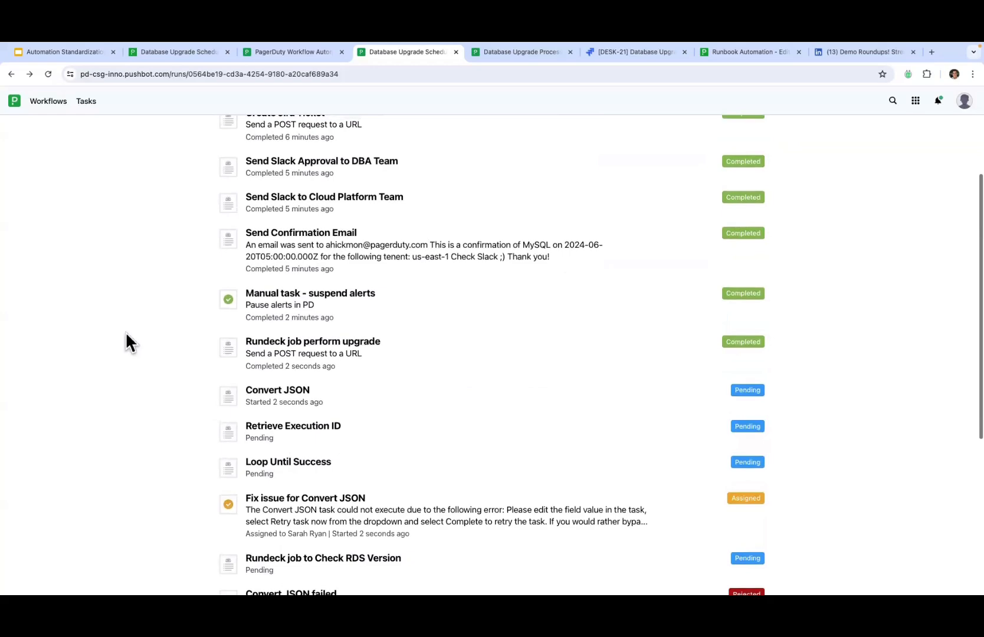
Step: Assign Fix issue for Convert JSON to another team member and close its panel
left_click(339, 521)
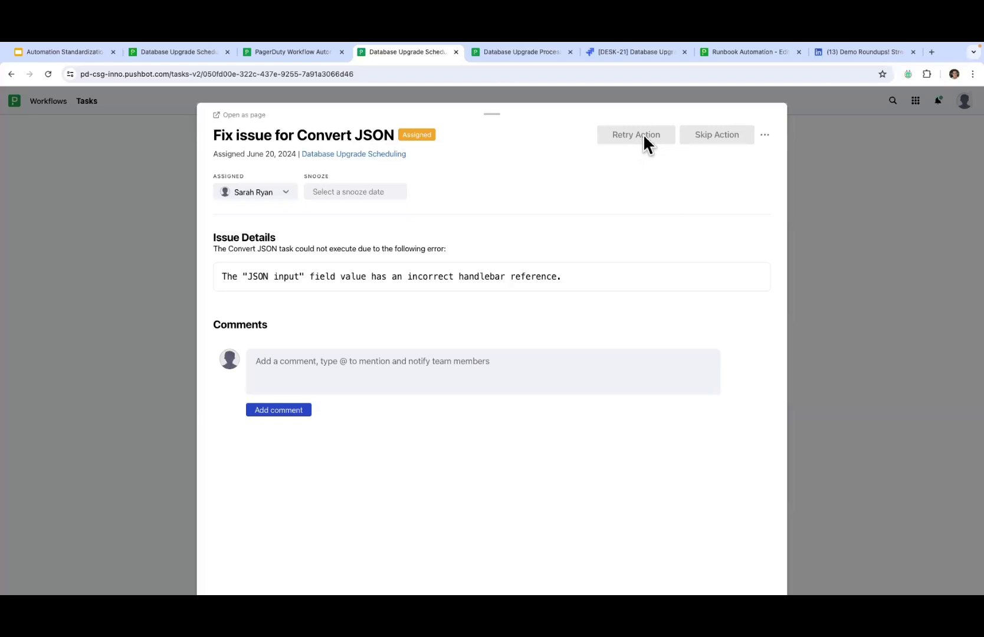
left_click(270, 192)
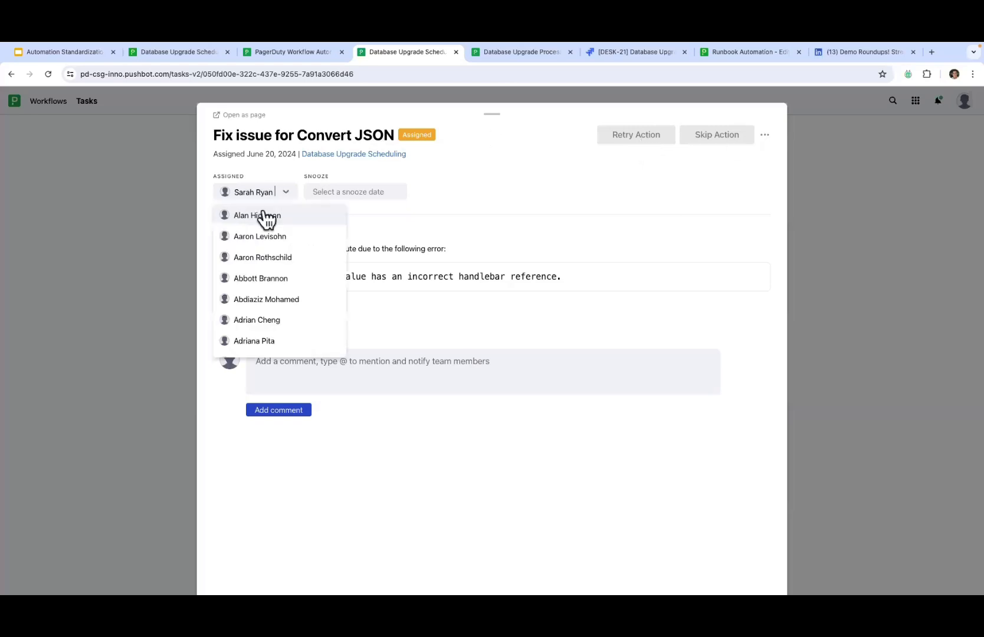
left_click(266, 216)
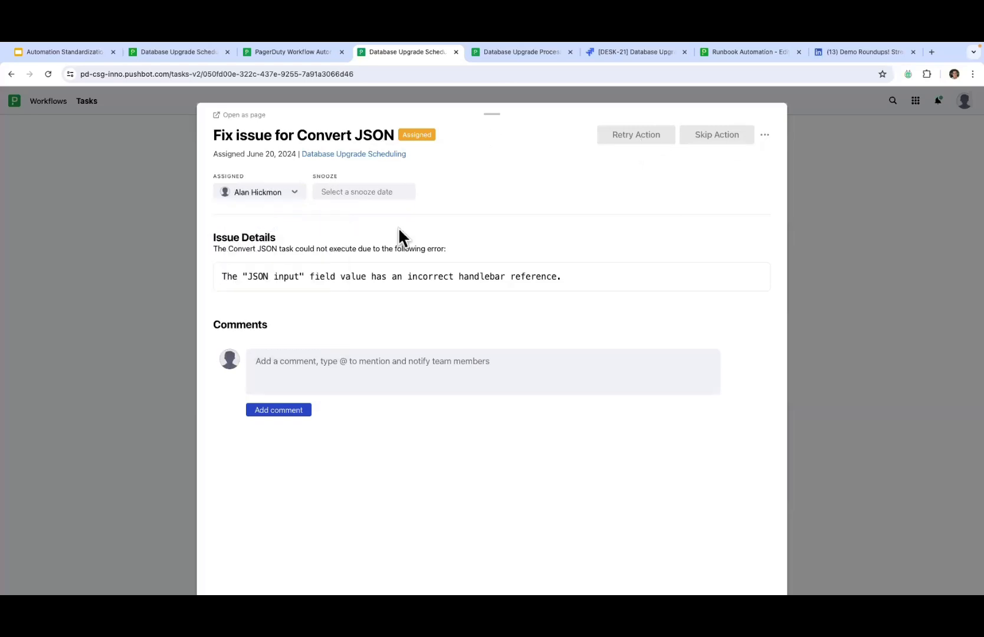
left_click(765, 136)
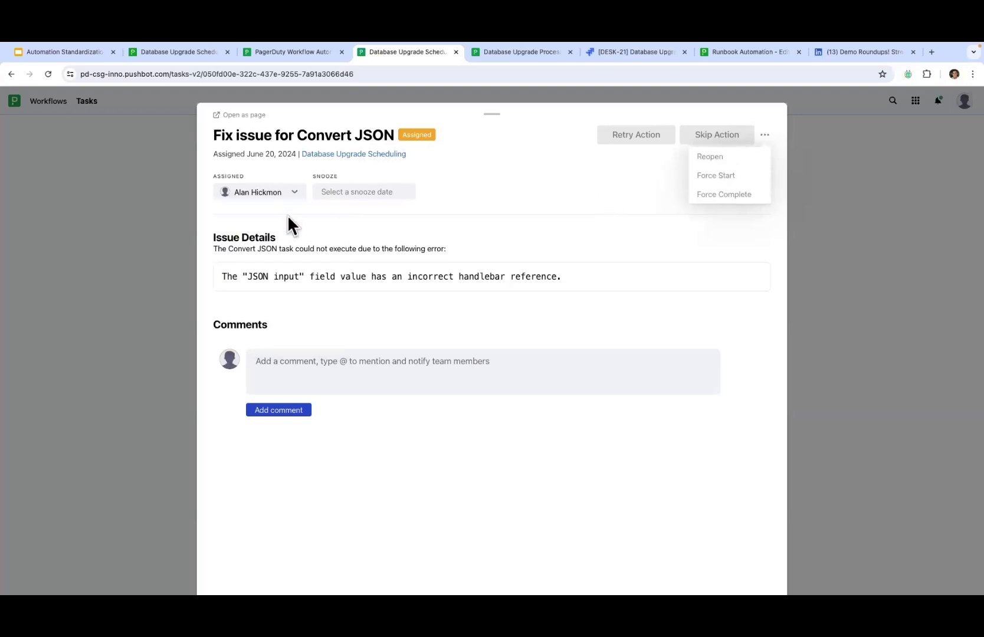
left_click(140, 277)
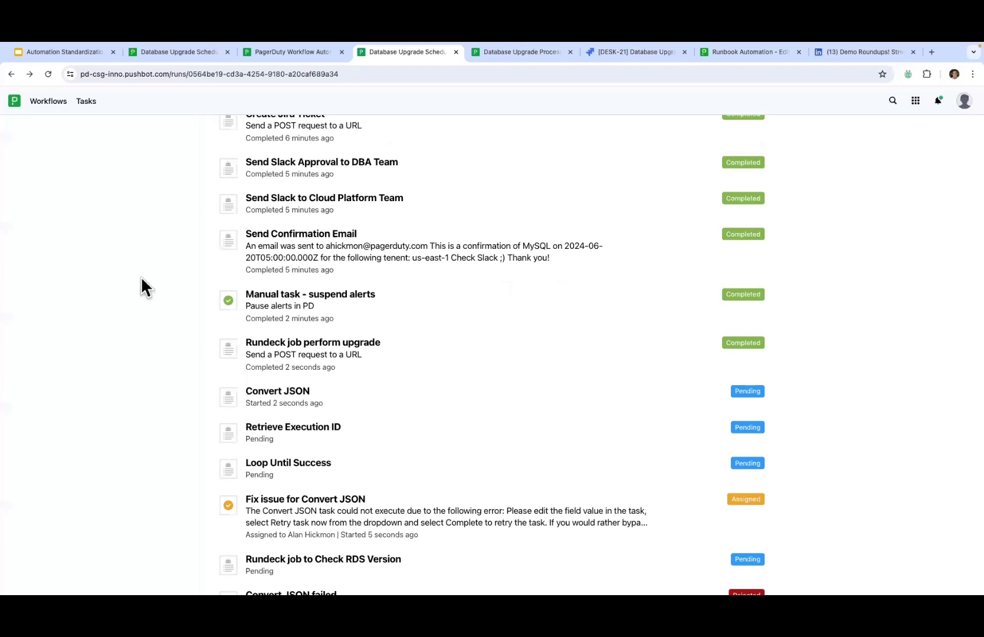
scroll(140, 276, "down", 1)
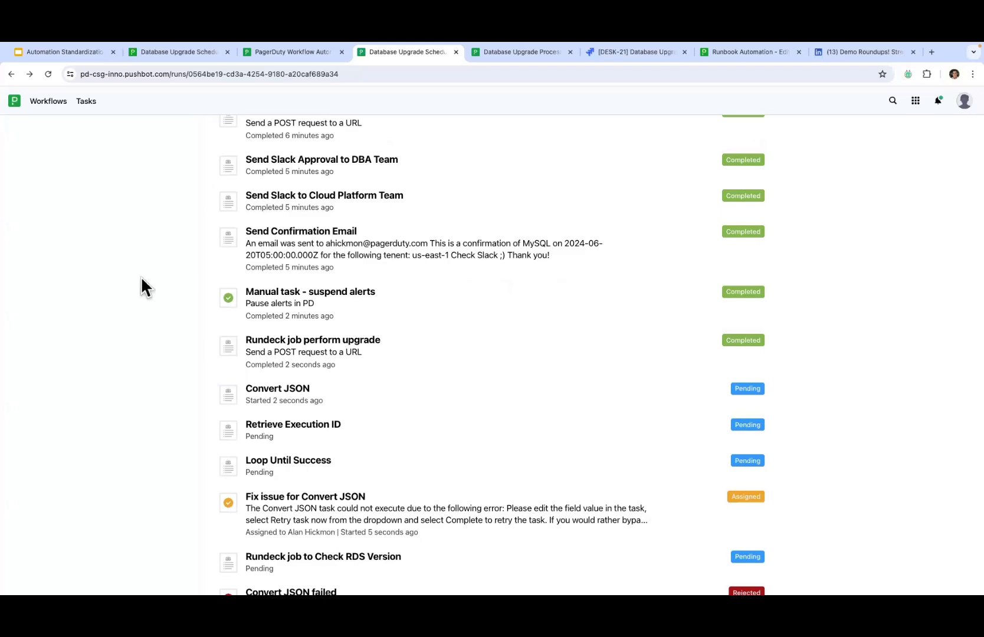
scroll(140, 277, "down", 2)
scroll(140, 276, "up", 3)
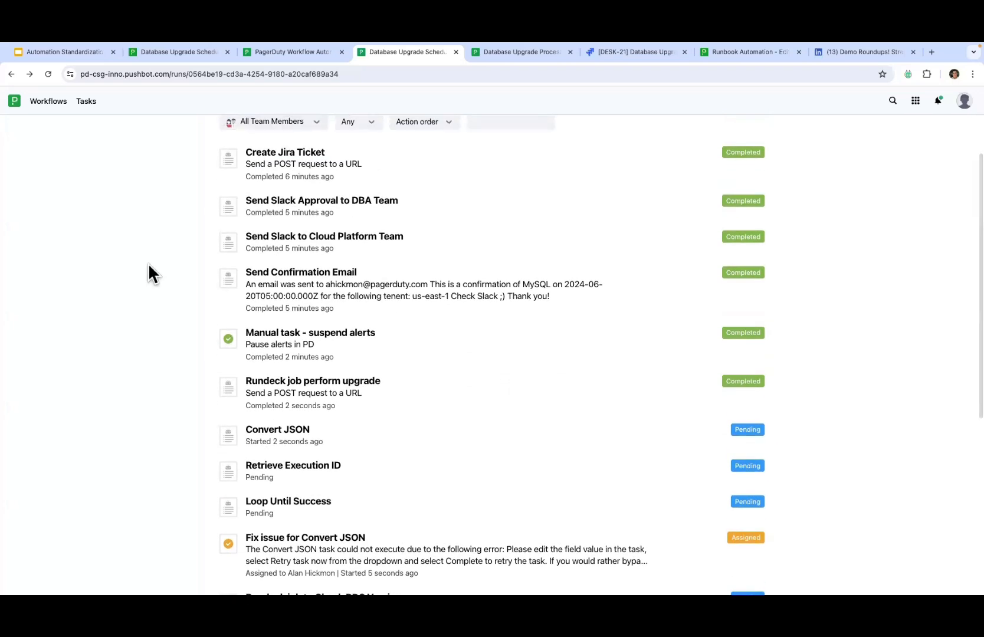
Step: On the scheduling form, set Tenant ID us-east-1 and upgrade date 6/20/2024
left_click(295, 55)
left_click(197, 54)
left_click(296, 227)
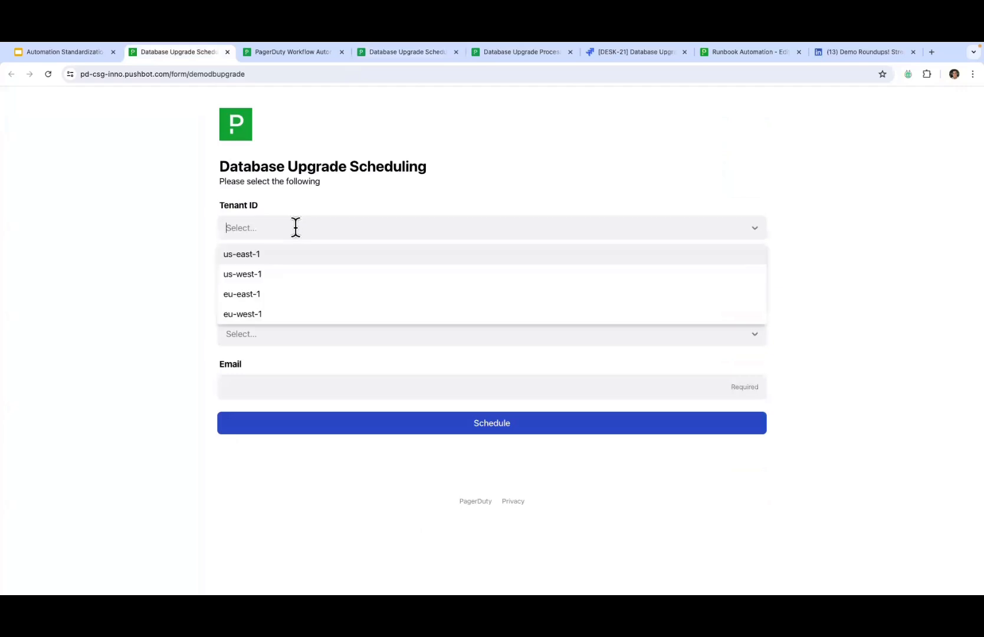
left_click(287, 239)
left_click(290, 227)
left_click(280, 255)
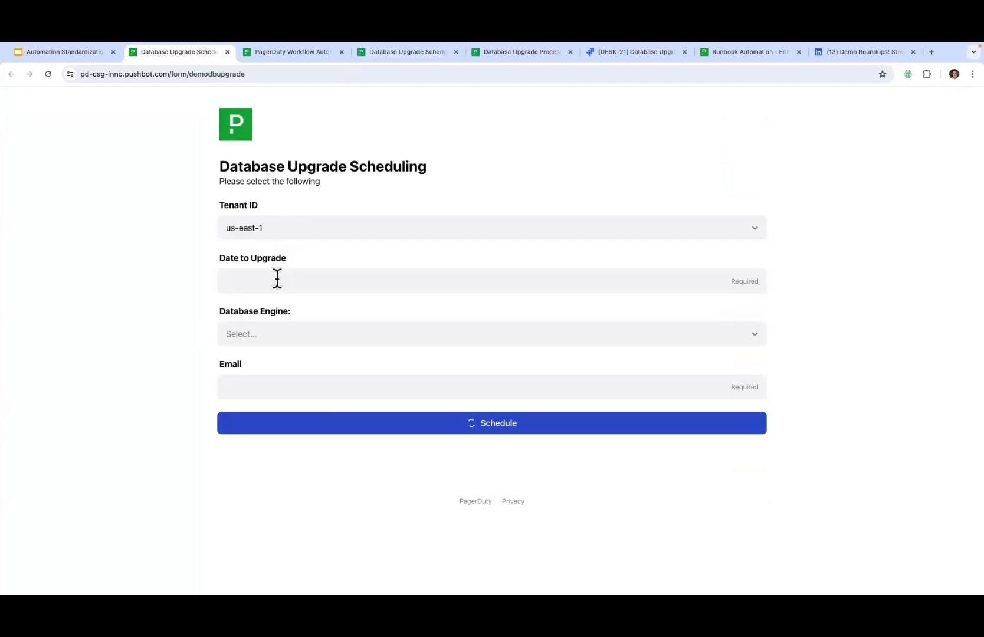
left_click(277, 278)
left_click(298, 376)
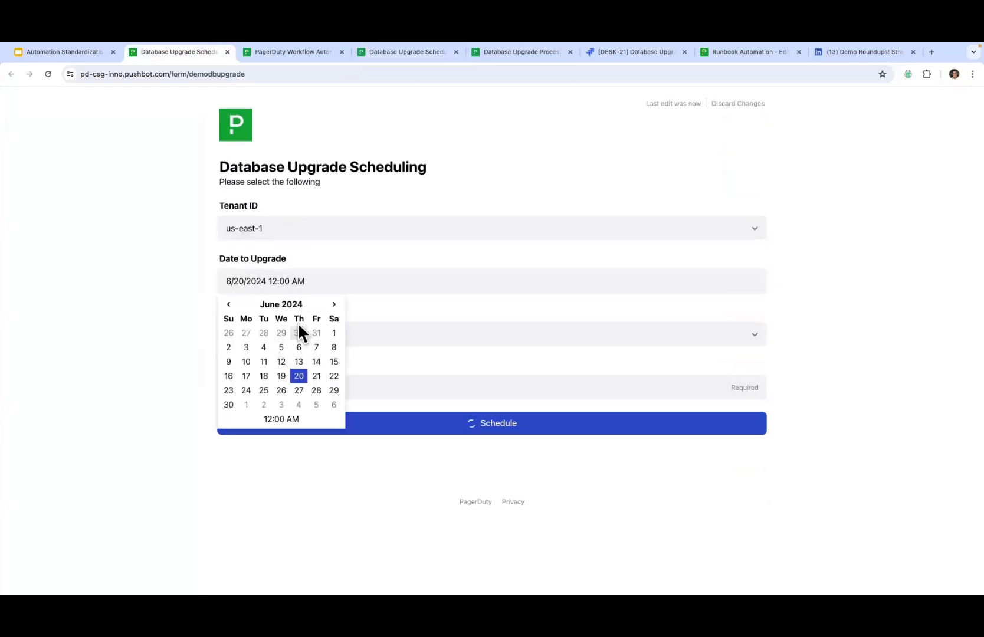
Step: Choose database engine MySQL with version 8.0.36
left_click(379, 338)
left_click(314, 363)
left_click(297, 385)
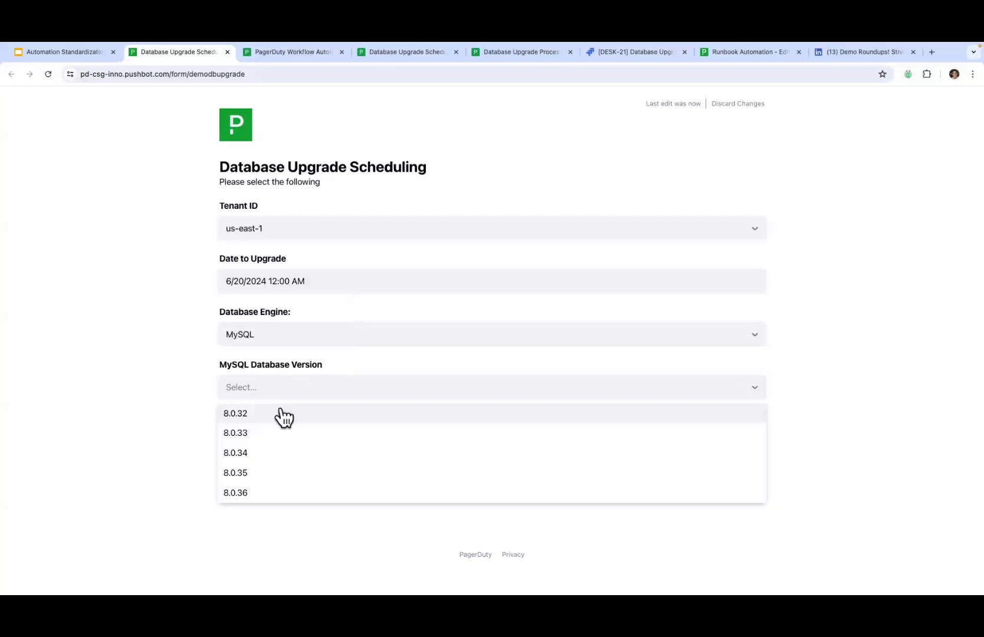
left_click(239, 494)
Step: Enter the contact e-mail and submit the upgrade request with Schedule
left_click(275, 439)
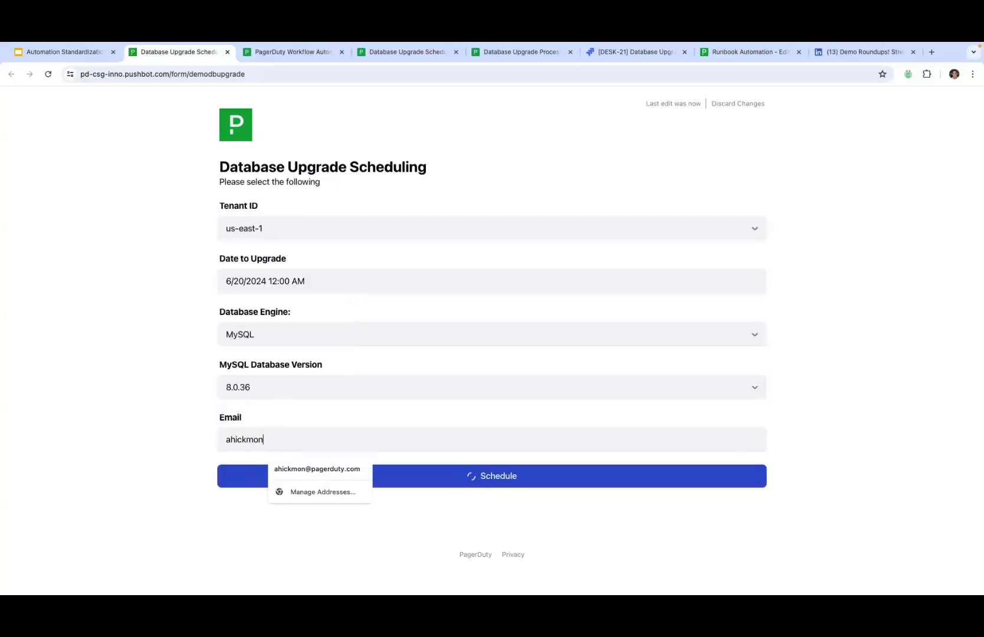
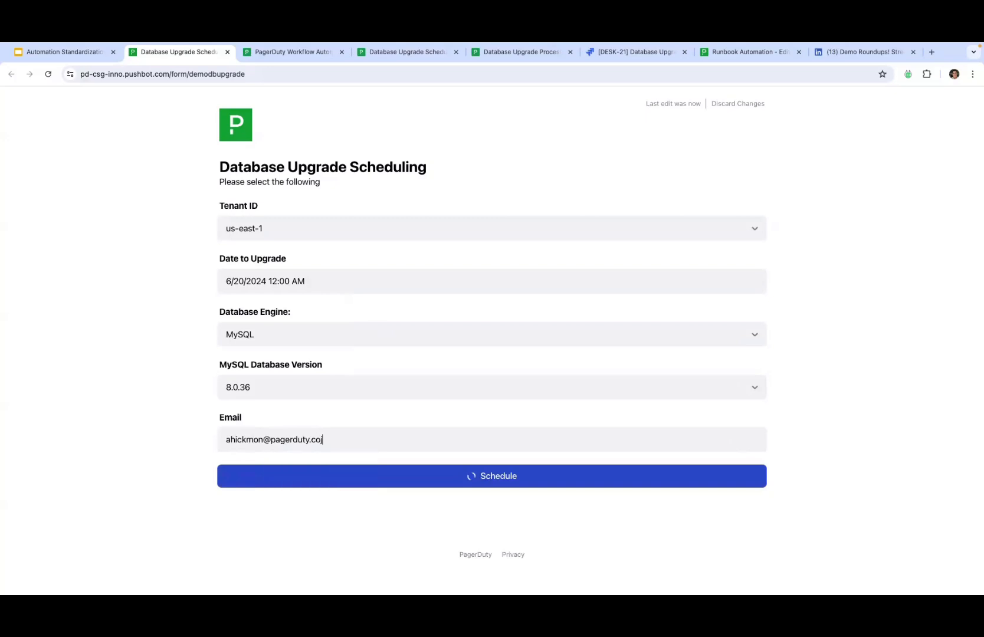
left_click(452, 483)
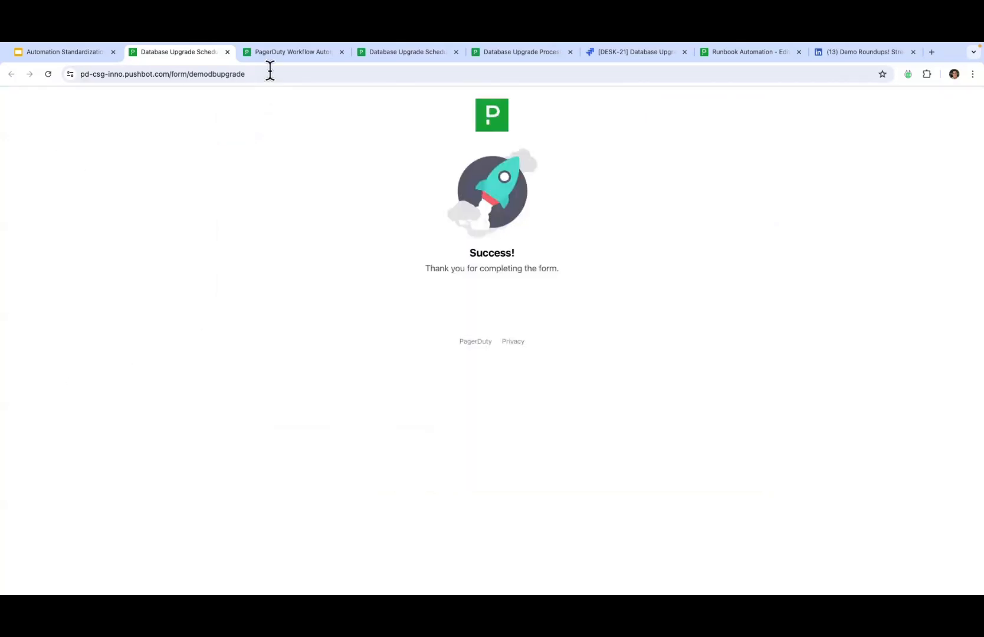
left_click(273, 59)
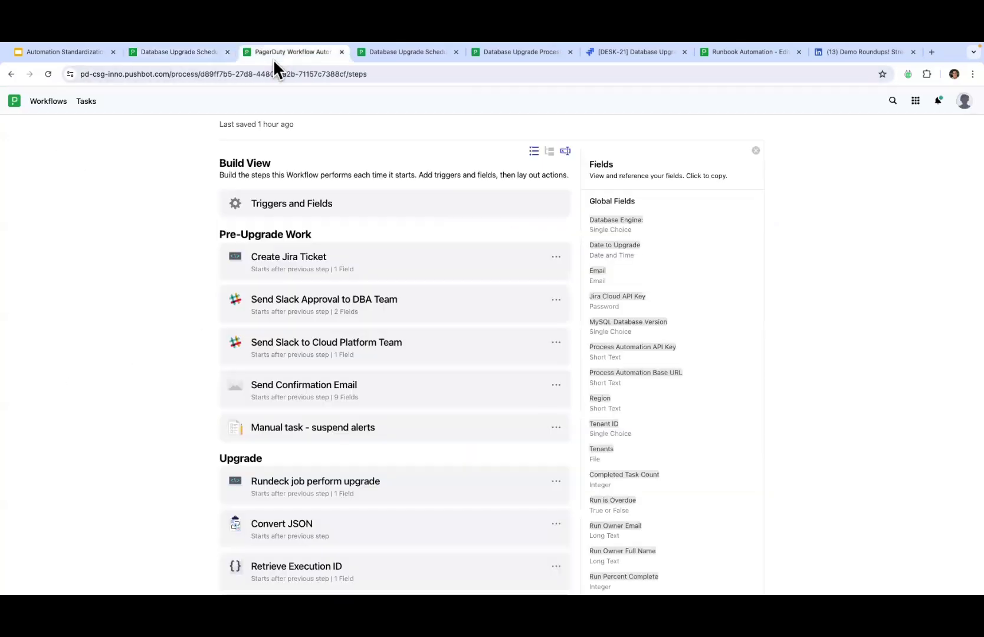
Step: Approve the us-east-1 request with Yes in Slack and refresh the Database Upgrade Process runs
left_click(401, 53)
scroll(135, 193, "up", 5)
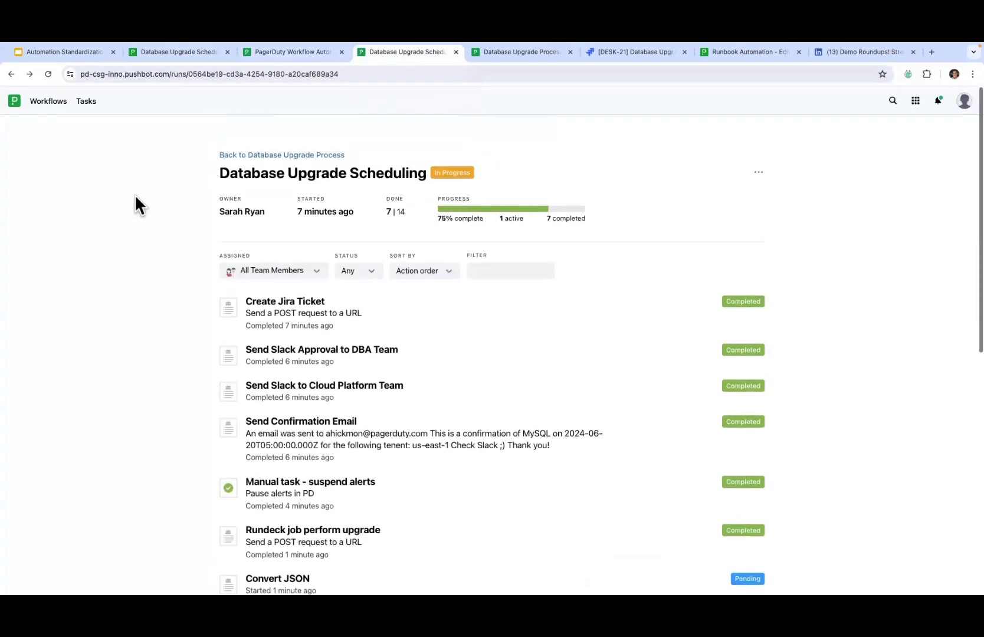
left_click(295, 137)
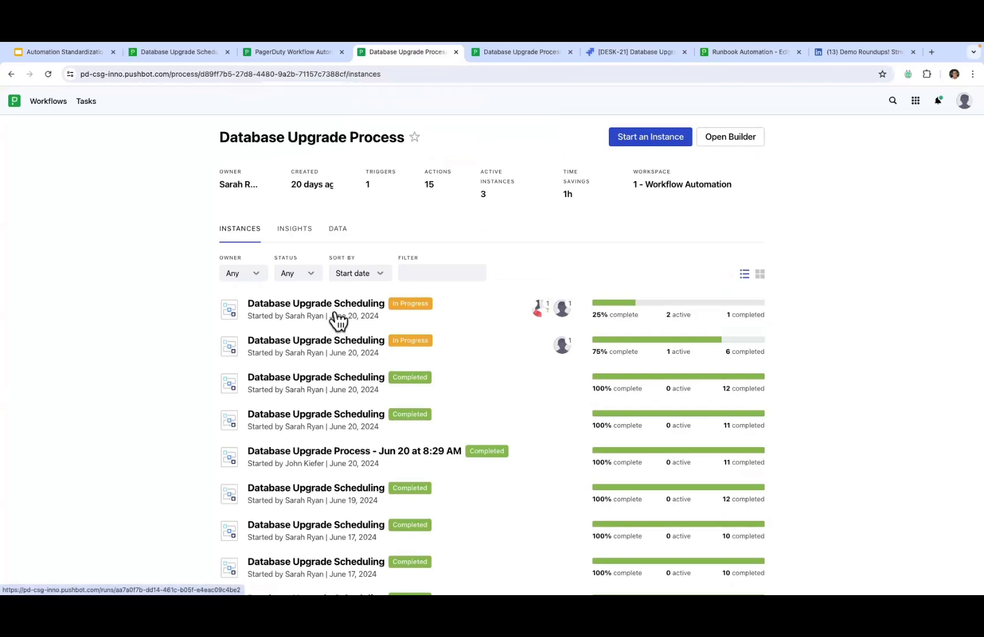
key("ctrl+Right")
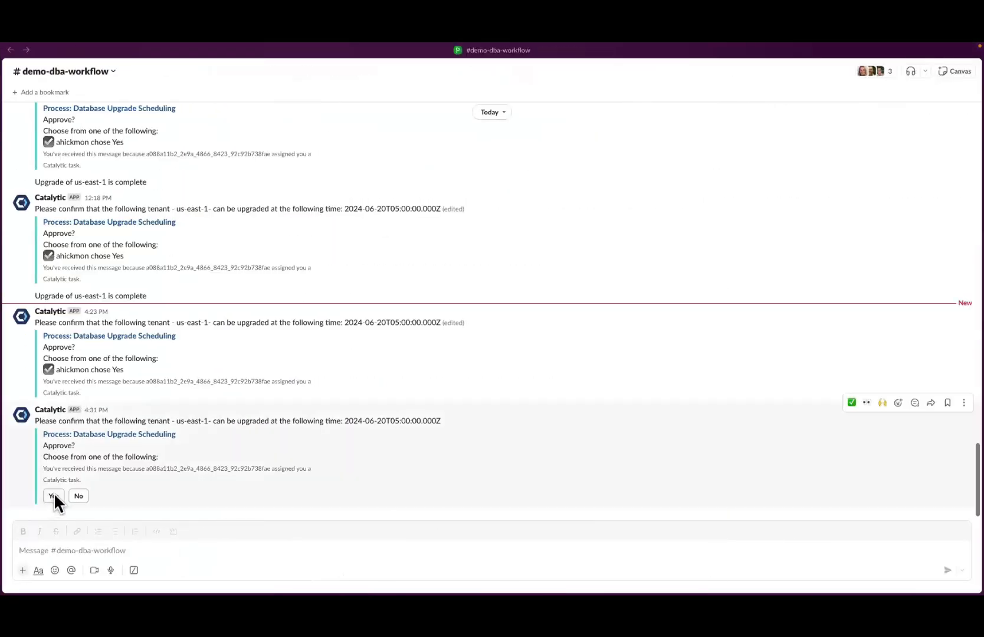
left_click(54, 495)
key("ctrl+Left")
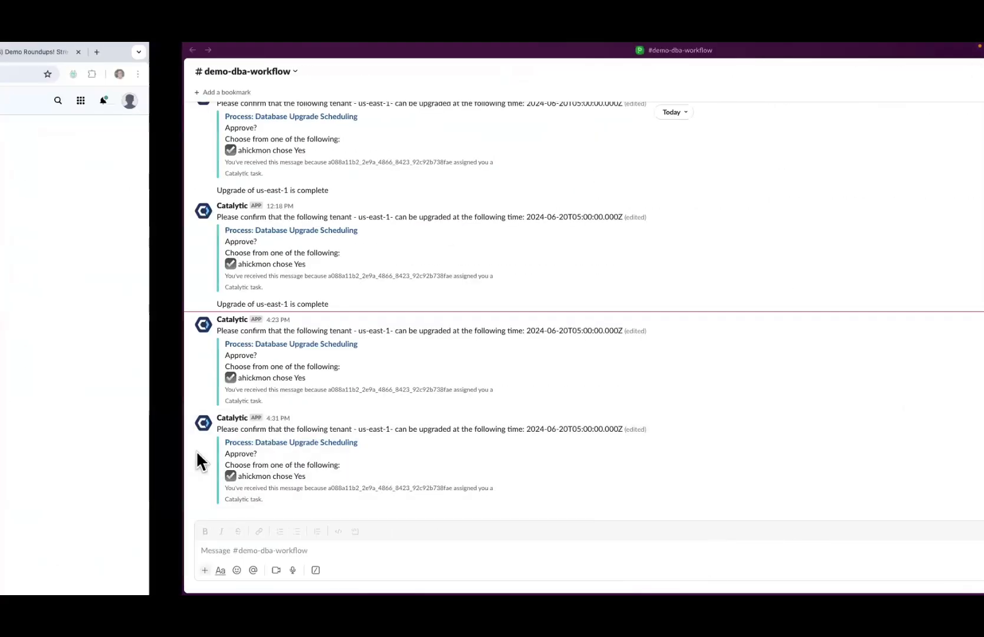
left_click(49, 74)
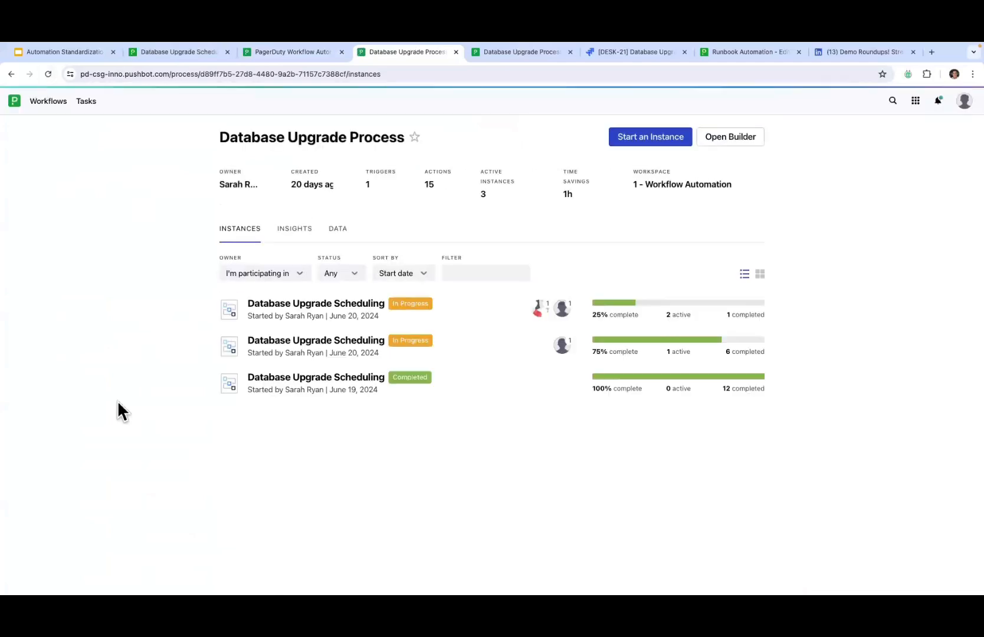
Step: Mark 'Manual task - suspend alerts' as complete in the newest Database Upgrade Scheduling run
left_click(266, 318)
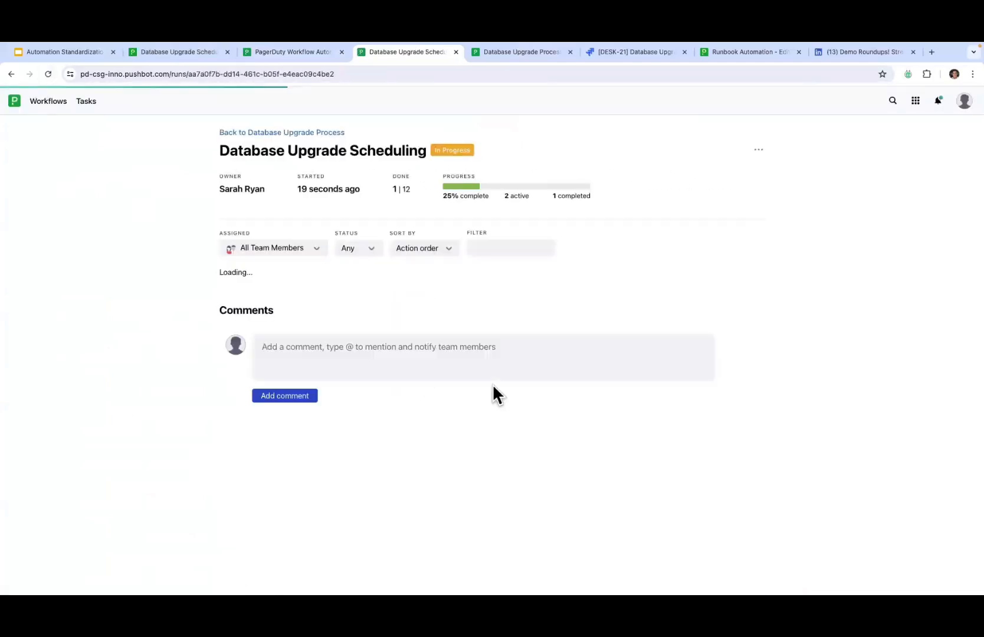
scroll(493, 394, "down", 2)
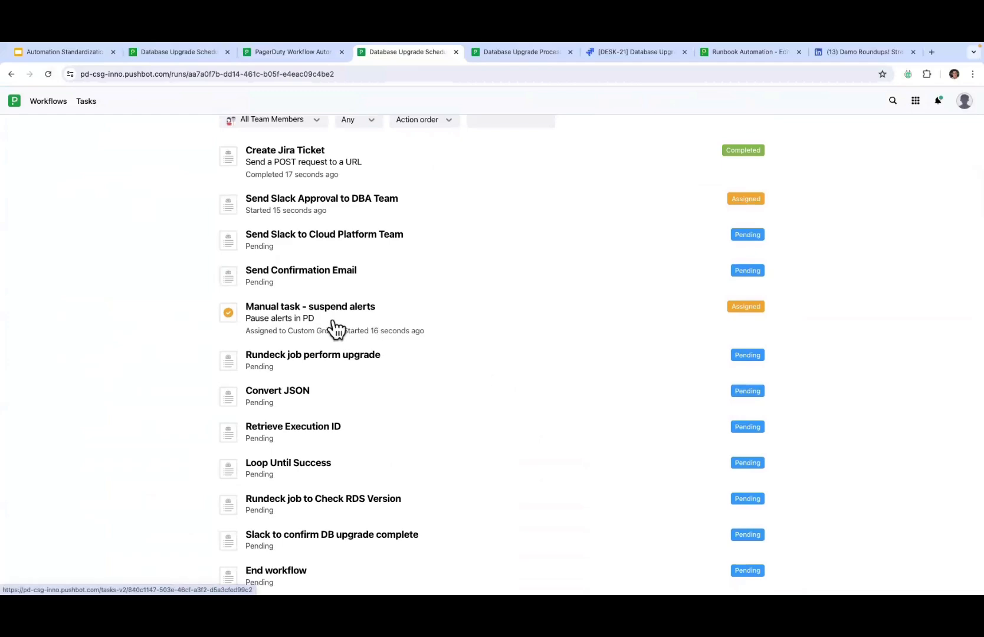
left_click(302, 318)
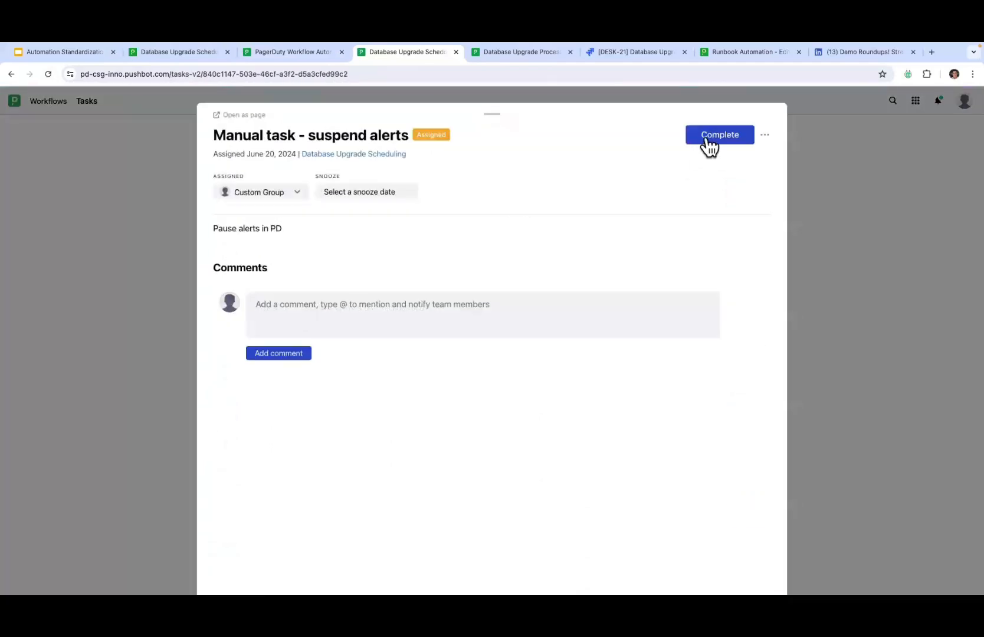
left_click(707, 141)
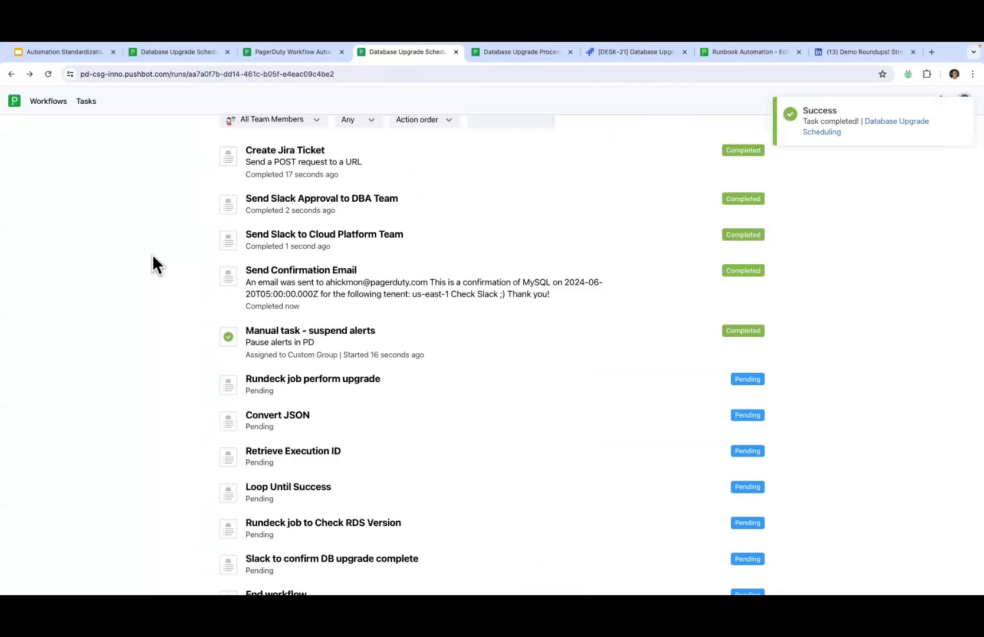
Step: Reload the run page and confirm every step through End workflow shows Completed
scroll(152, 253, "up", 2)
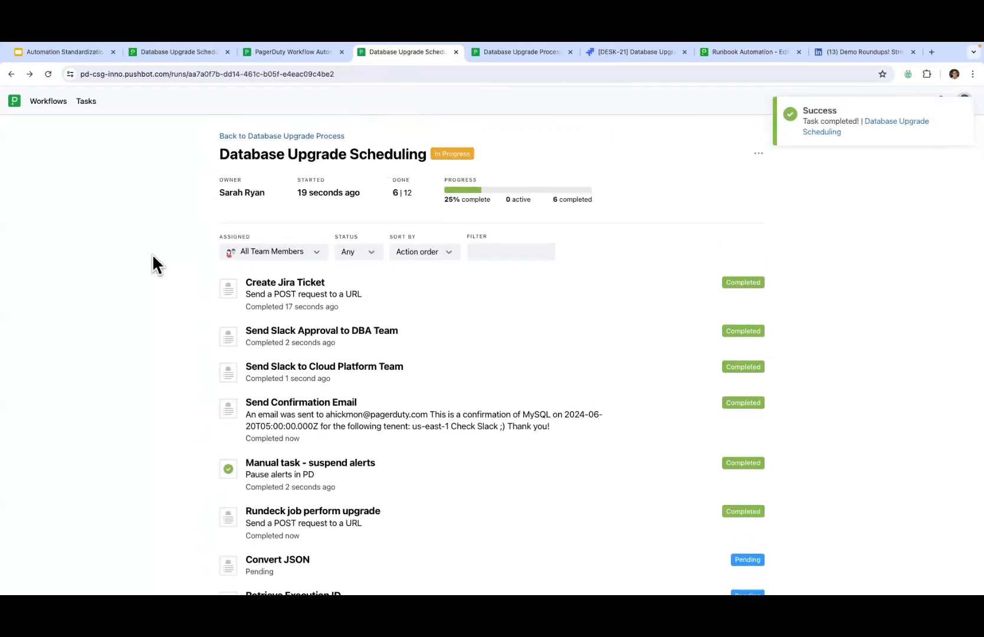
scroll(153, 255, "down", 1)
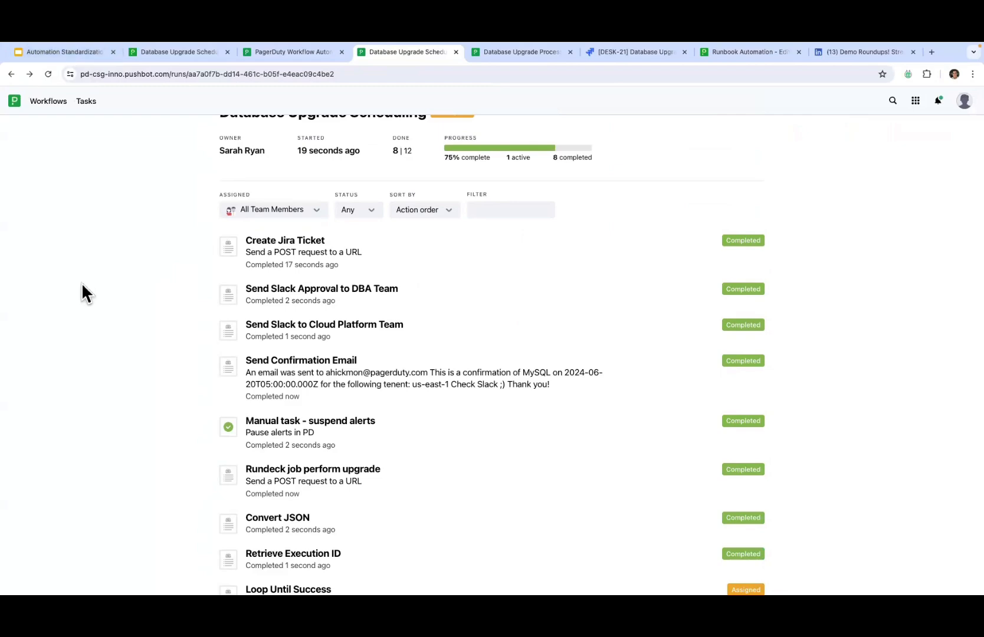
scroll(81, 282, "down", 3)
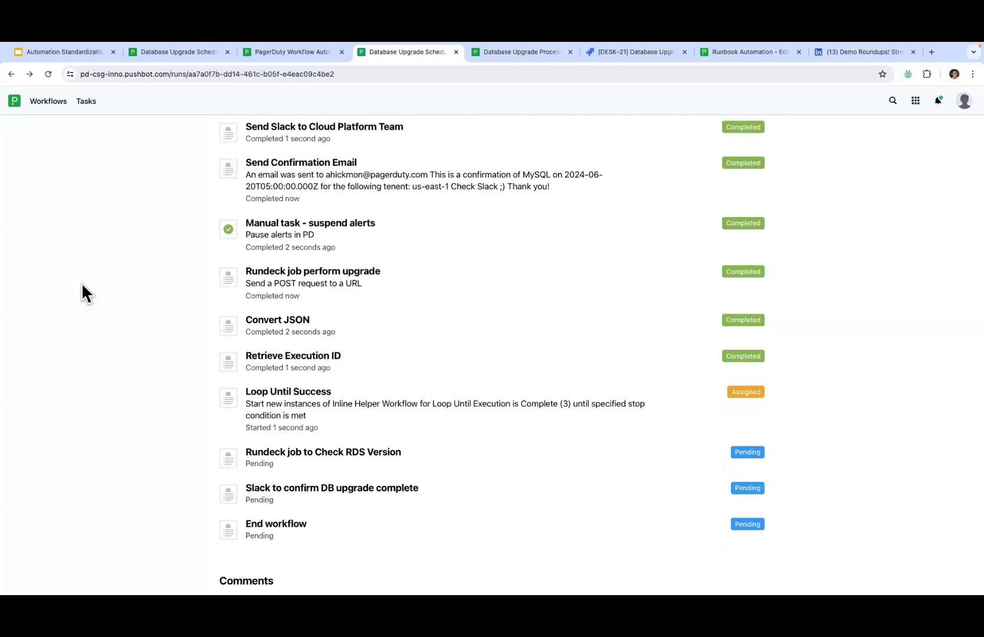
left_click(48, 73)
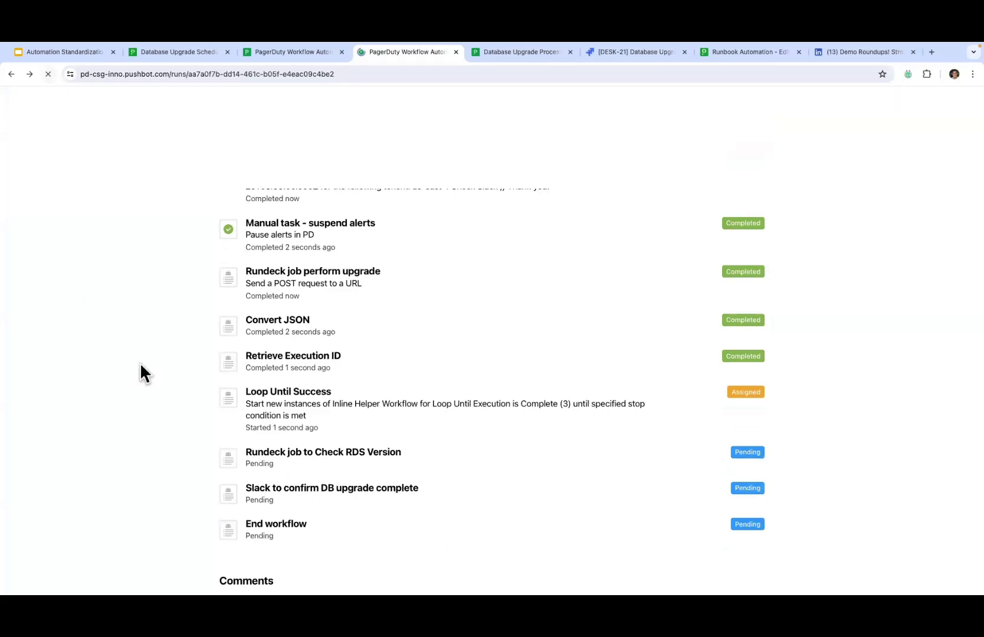
scroll(140, 362, "down", 3)
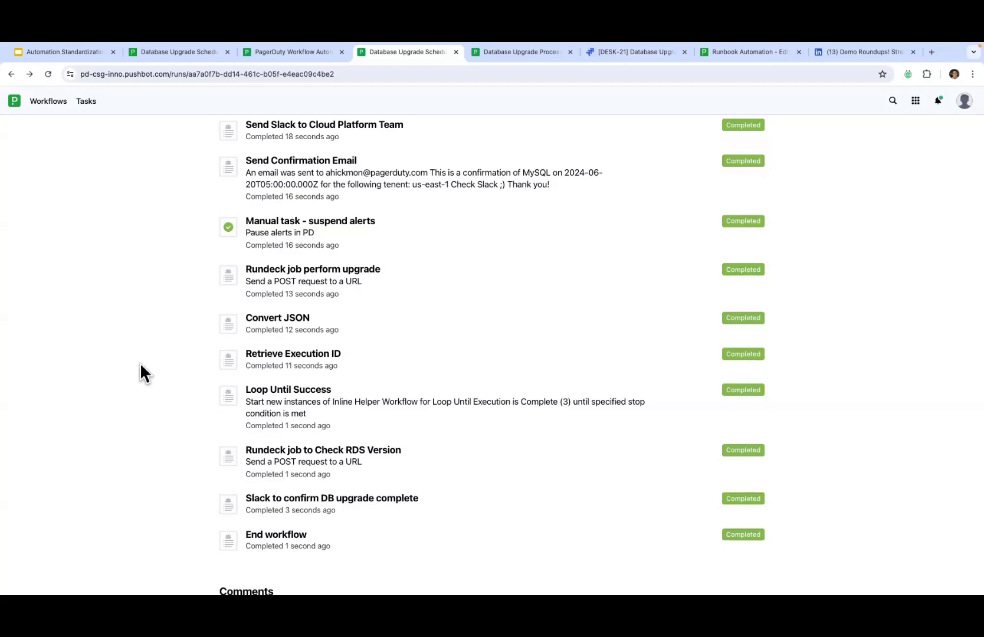
key("ctrl+Right")
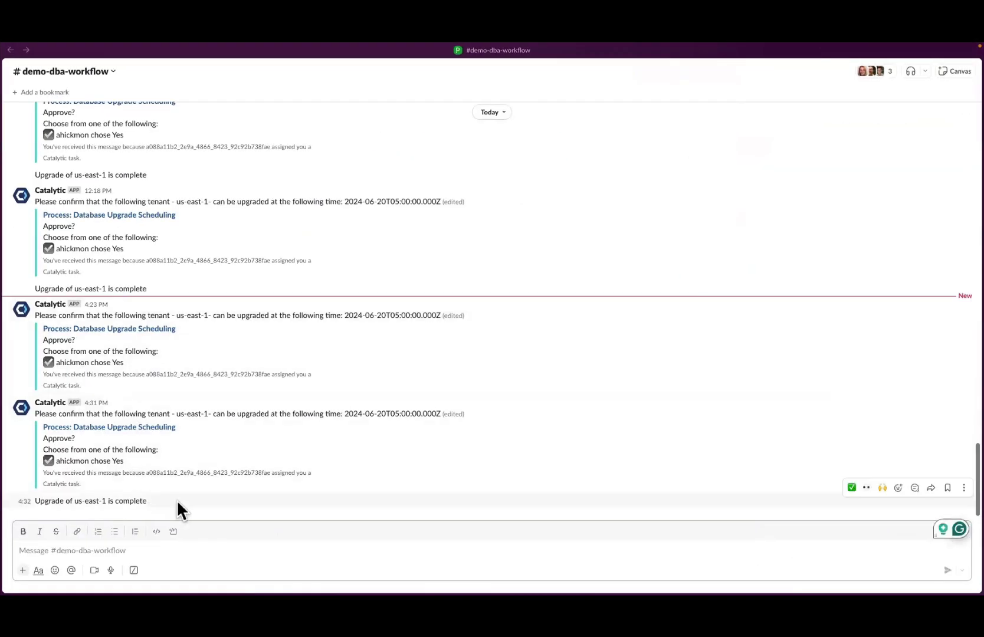
Step: Highlight the 'Upgrade of us-east-1 is complete' message in #demo-dba-workflow
left_click_drag(177, 501, 147, 503)
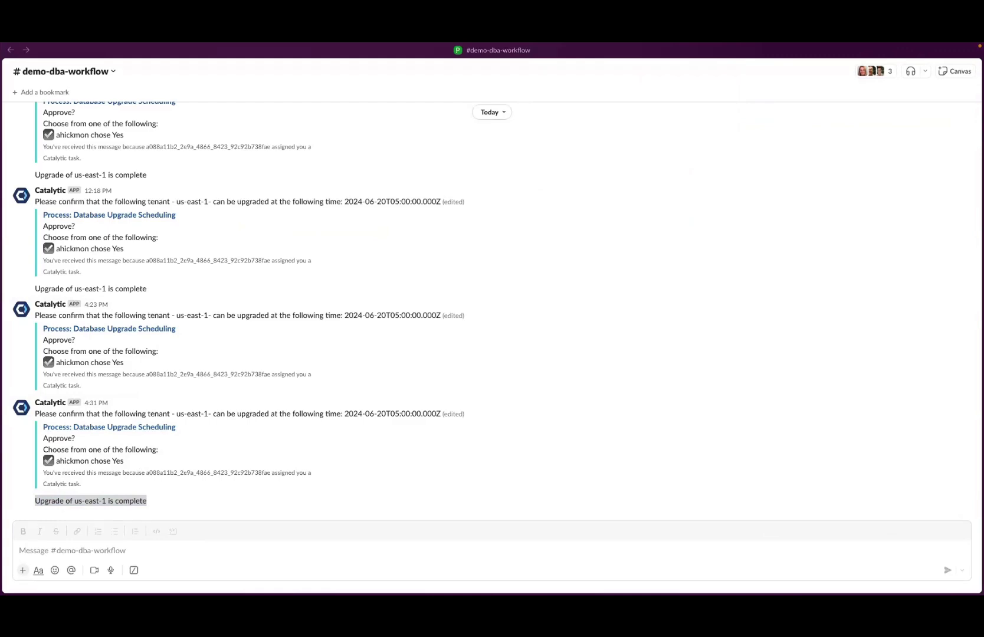
key("ctrl+Right")
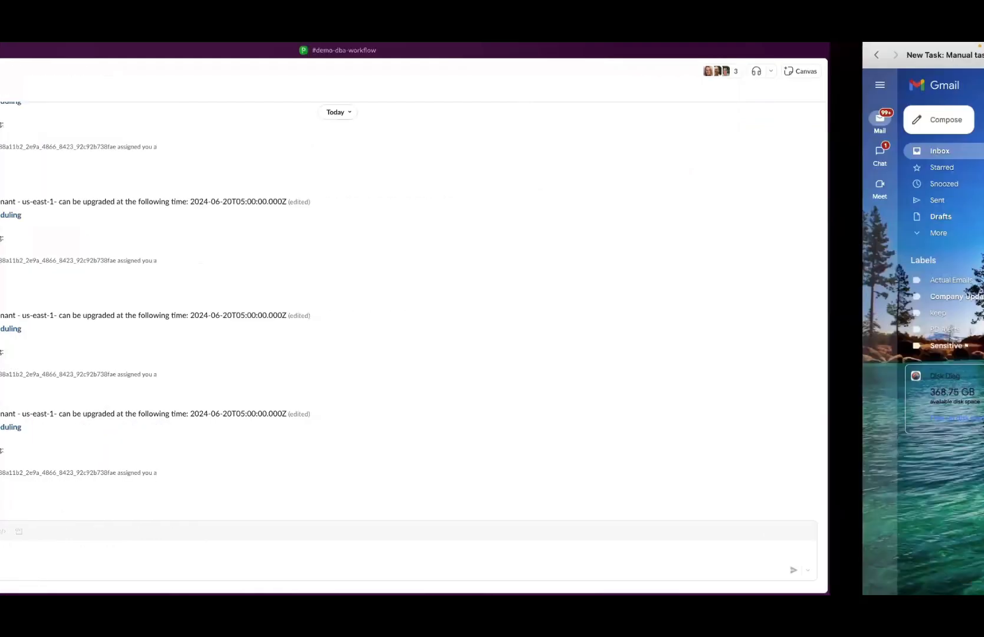
Step: Read the Database Upgrade Confirmation email for us-east-1, highlighting its message text
left_click(179, 119)
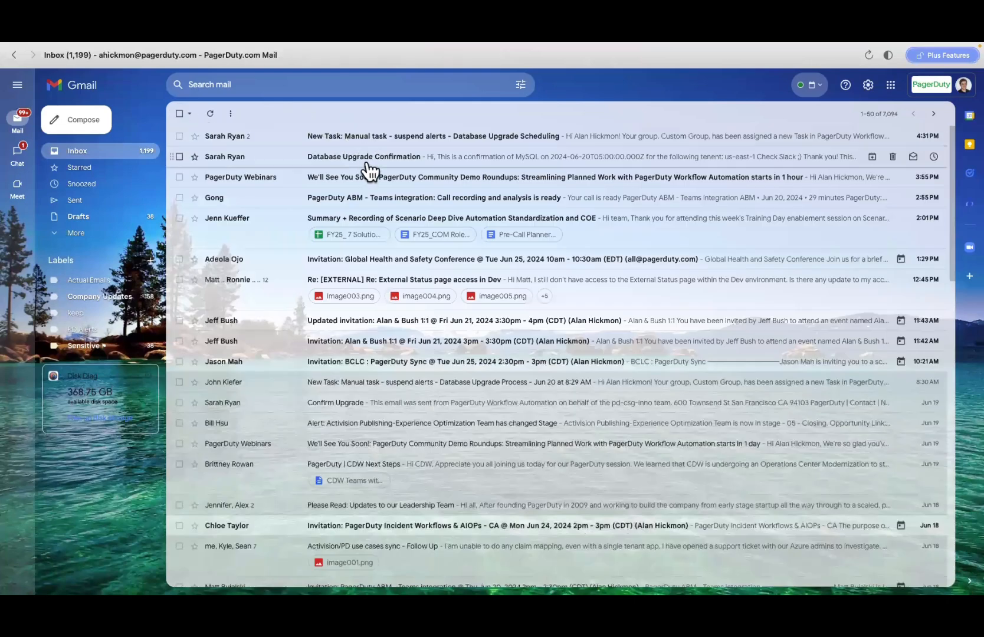
left_click(373, 159)
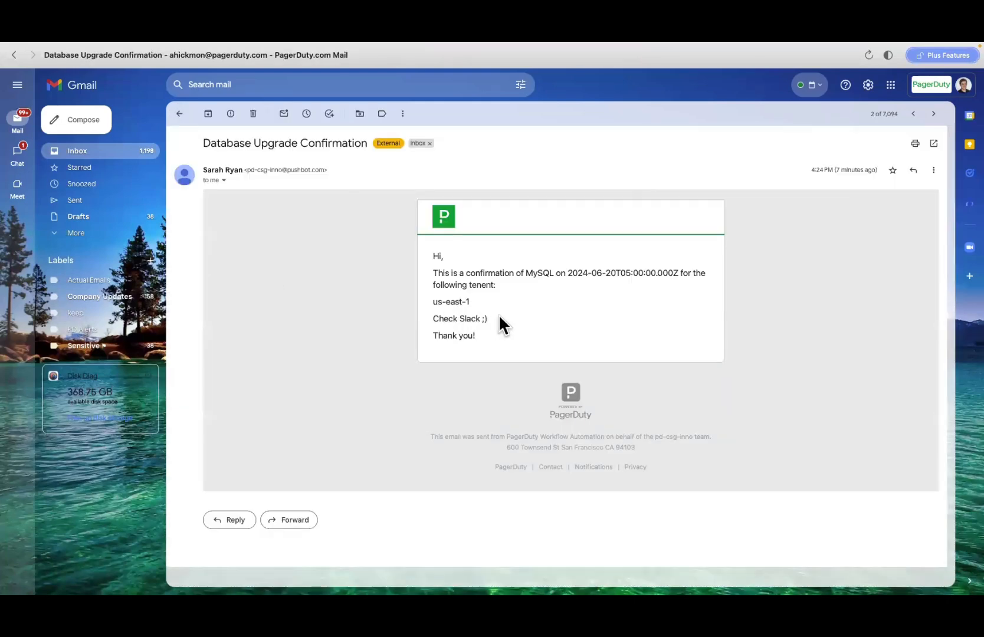
left_click_drag(494, 318, 426, 255)
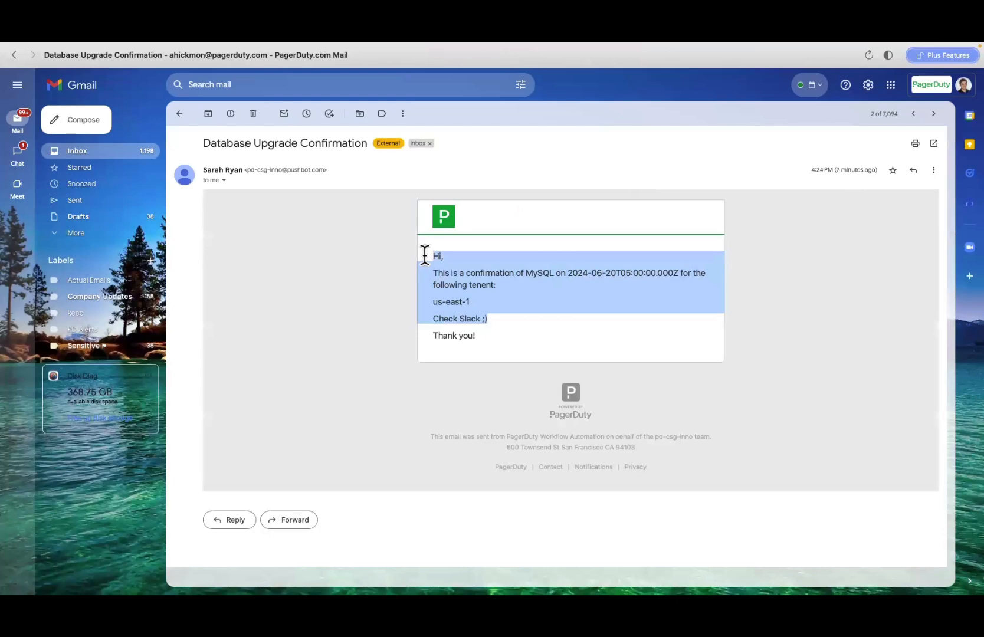
left_click(181, 114)
Step: Review the suspend-alerts New Task notification email, expanding the earlier assignment message
left_click(412, 145)
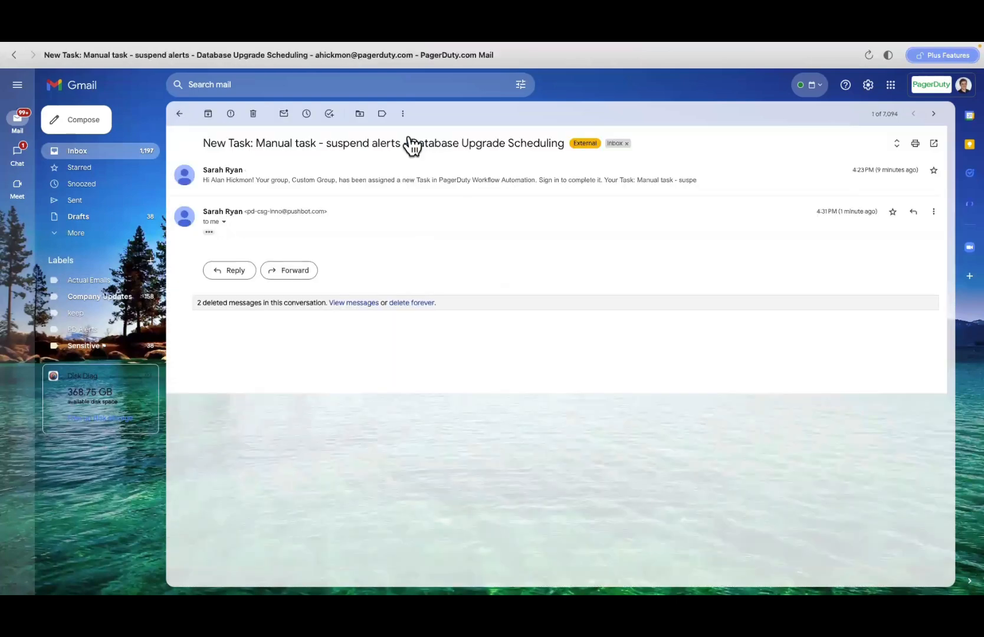
left_click(333, 187)
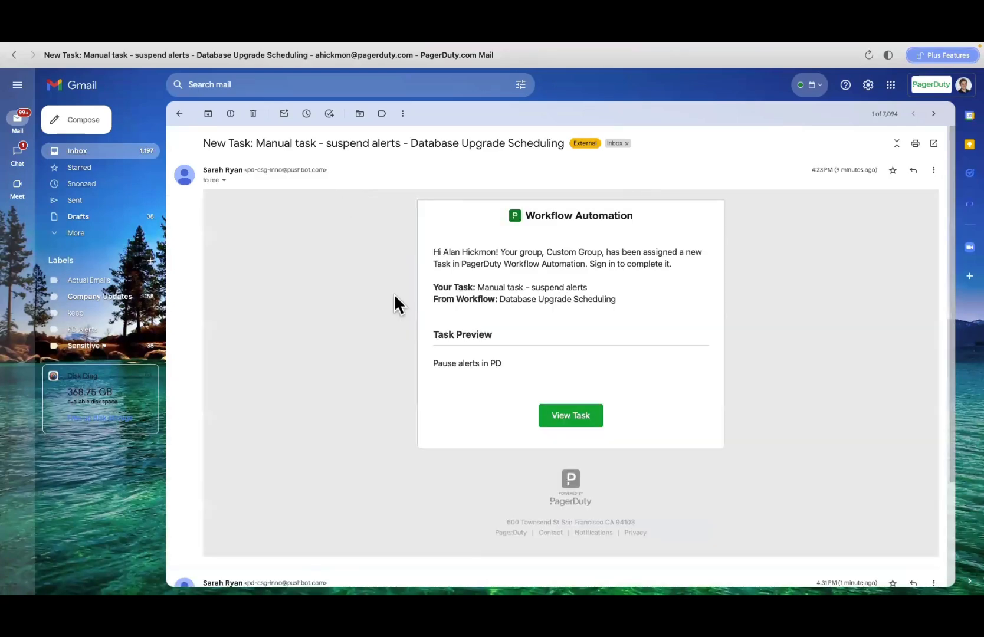
left_click(179, 114)
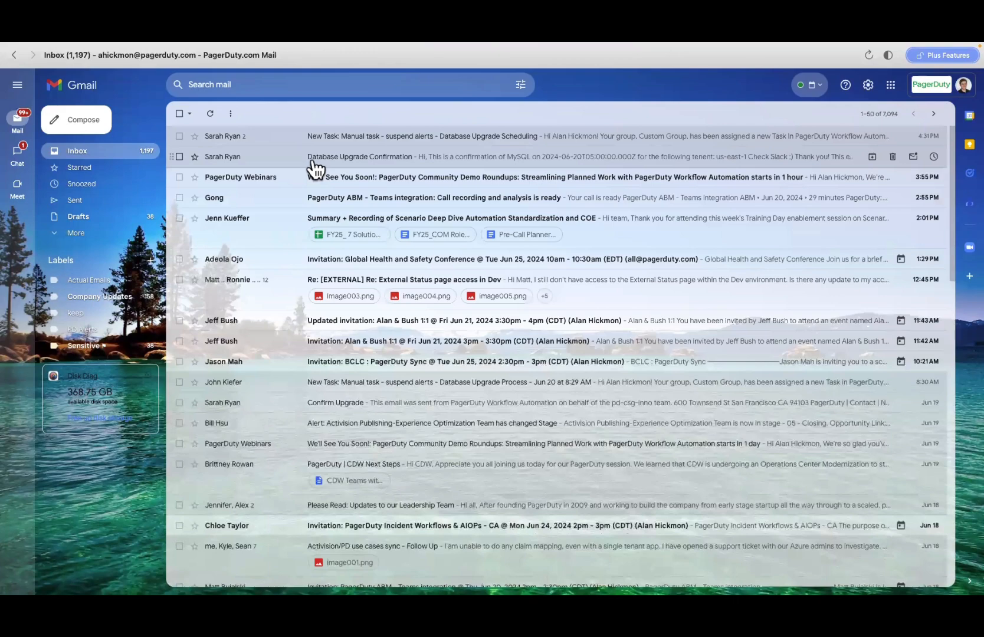
key("ctrl+Left")
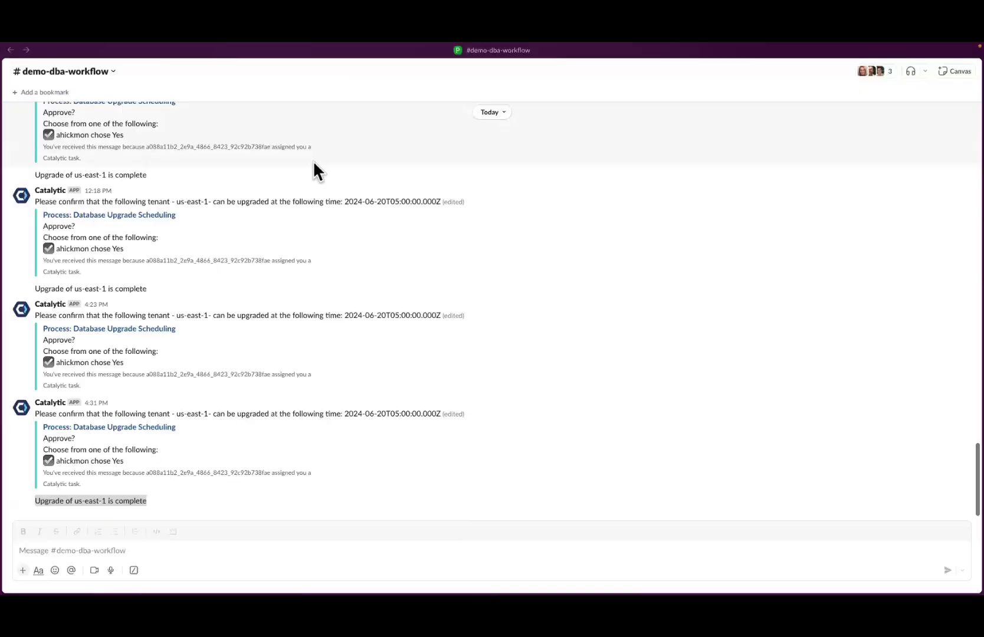
Step: Return to the browser showing the fully completed upgrade run
key("ctrl+Left")
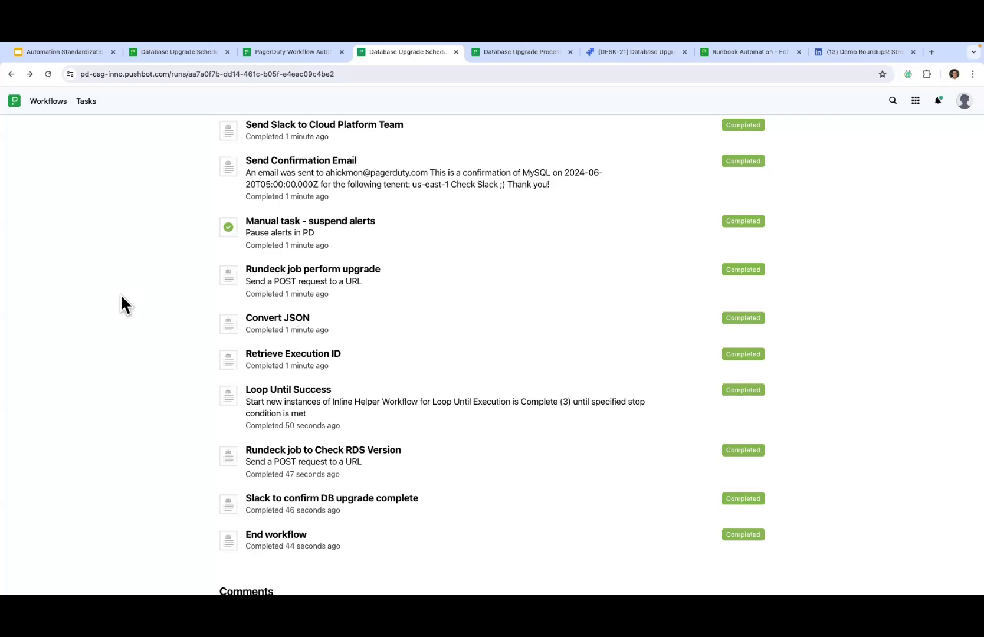
Step: Confirm the run is 100% complete, check Jira ticket DESK-21, and show the workflow's Build View steps
scroll(121, 294, "up", 5)
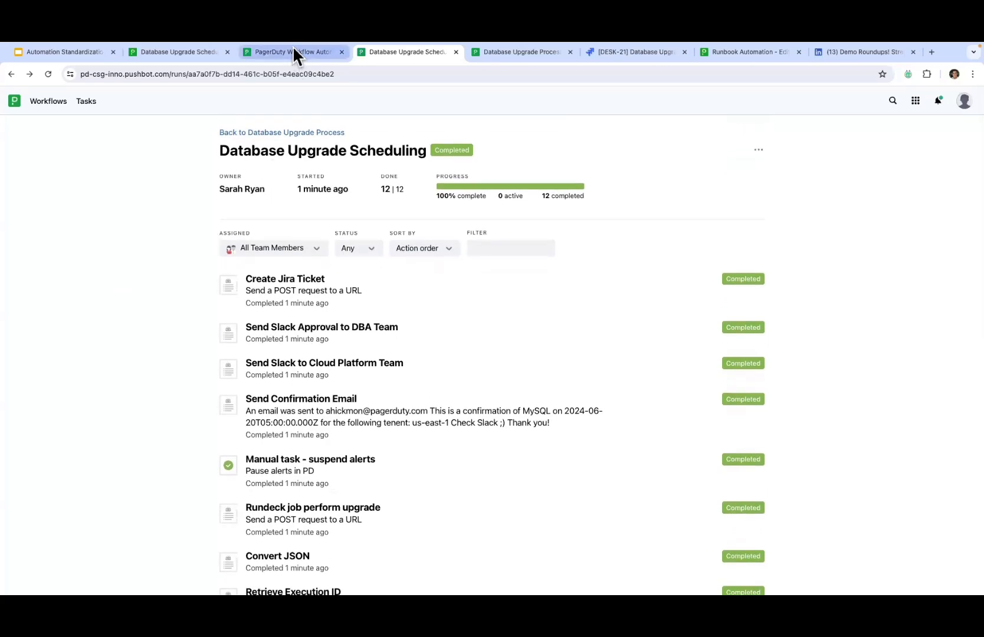
left_click(292, 52)
scroll(123, 255, "down", 5)
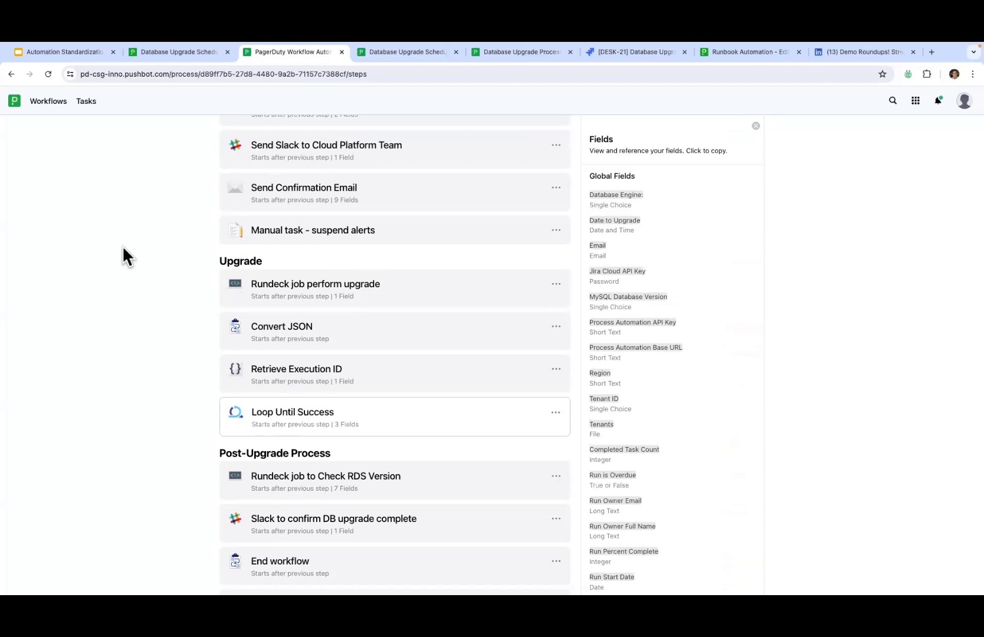
left_click(641, 56)
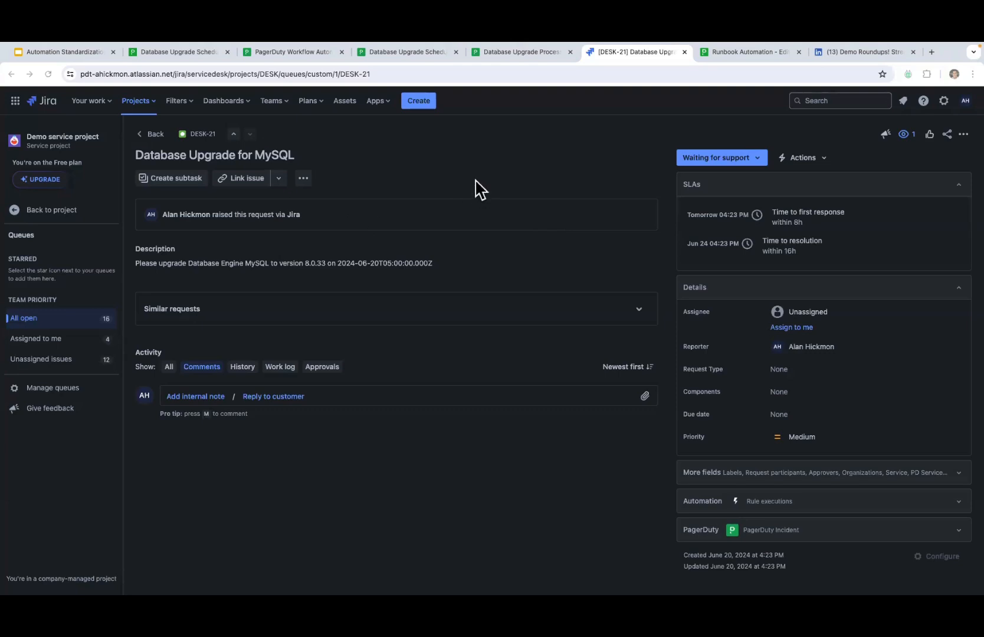
left_click(299, 53)
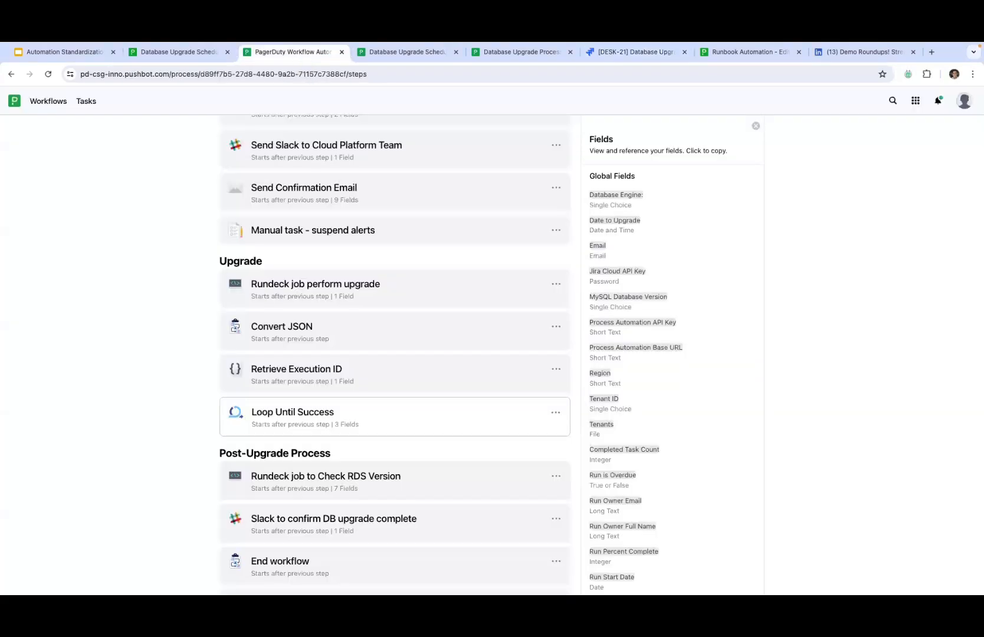